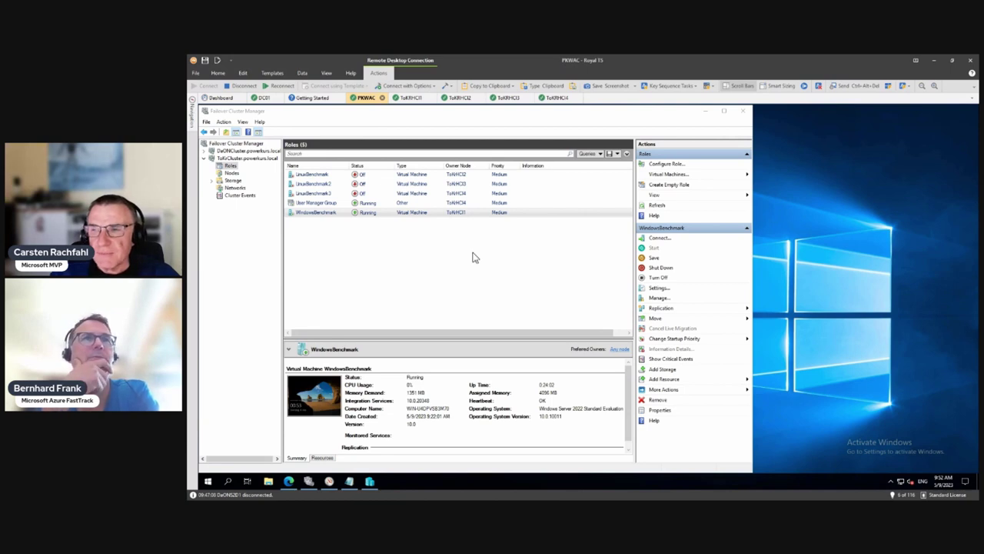
# Review the memory and processor settings of the WindowsBenchmark virtual machine, then close its settings.
pyautogui.click(304, 216)
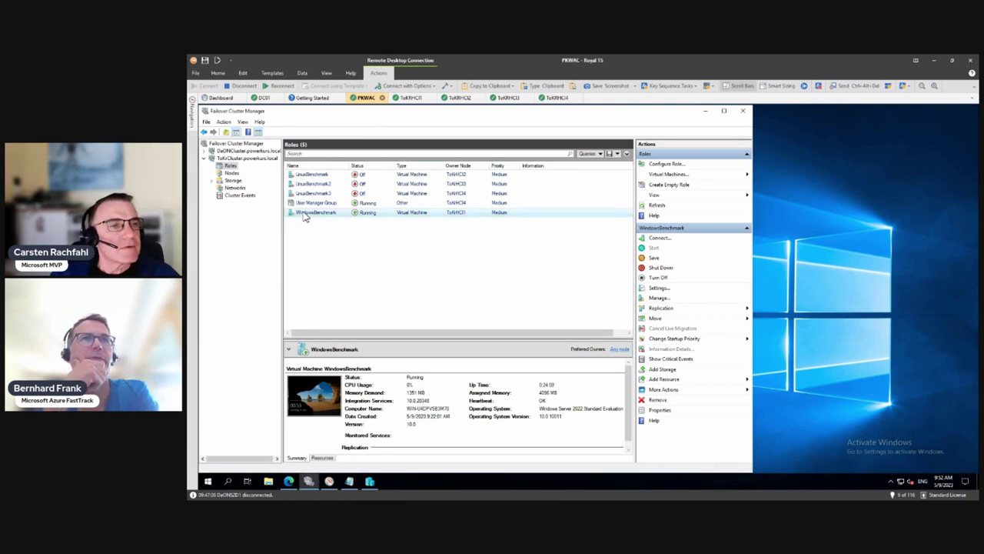
pyautogui.rightClick(304, 217)
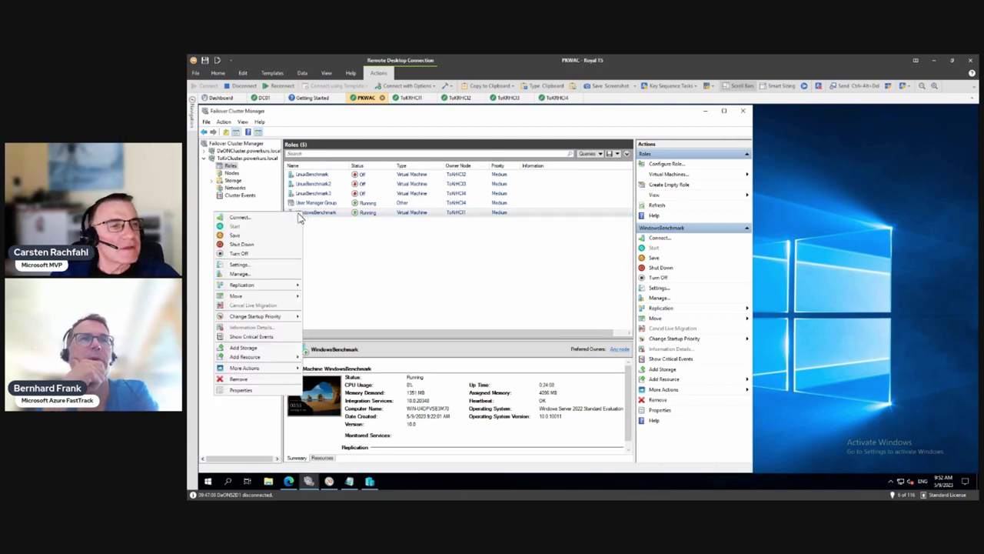
pyautogui.click(254, 271)
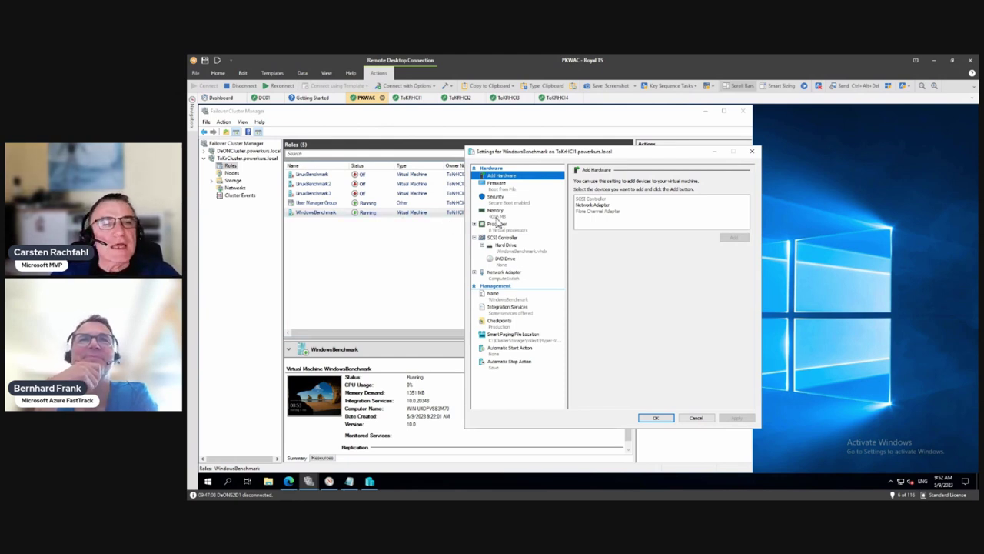
pyautogui.click(500, 213)
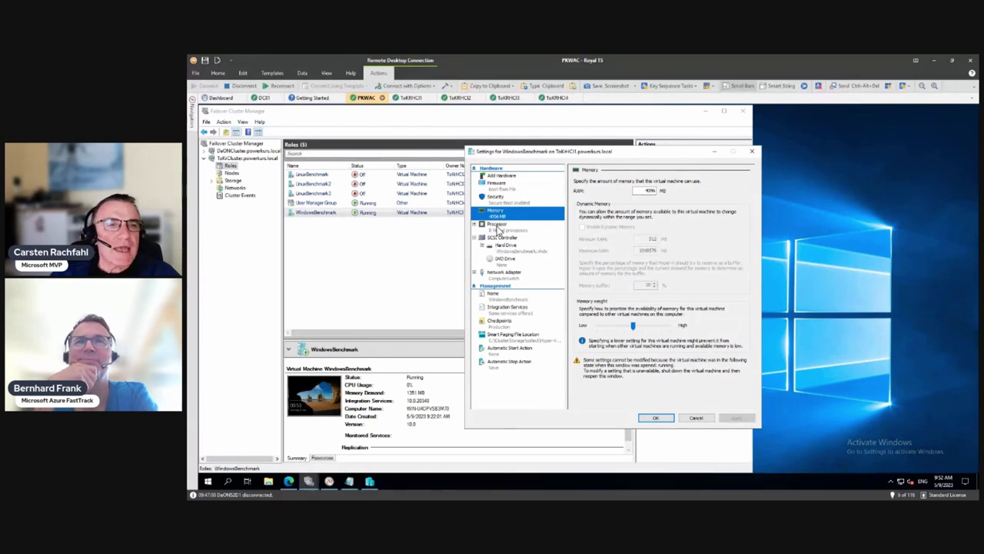
pyautogui.click(498, 229)
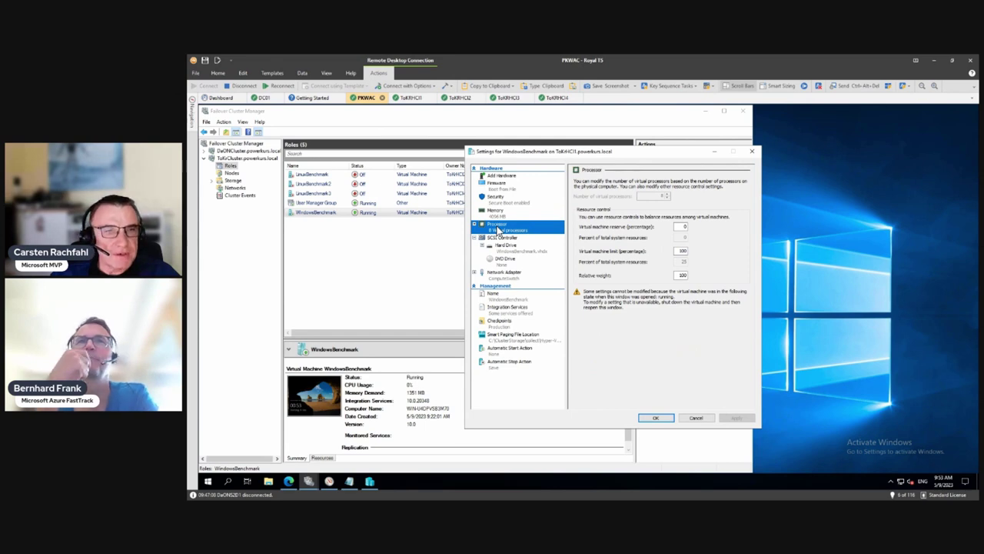
pyautogui.click(654, 417)
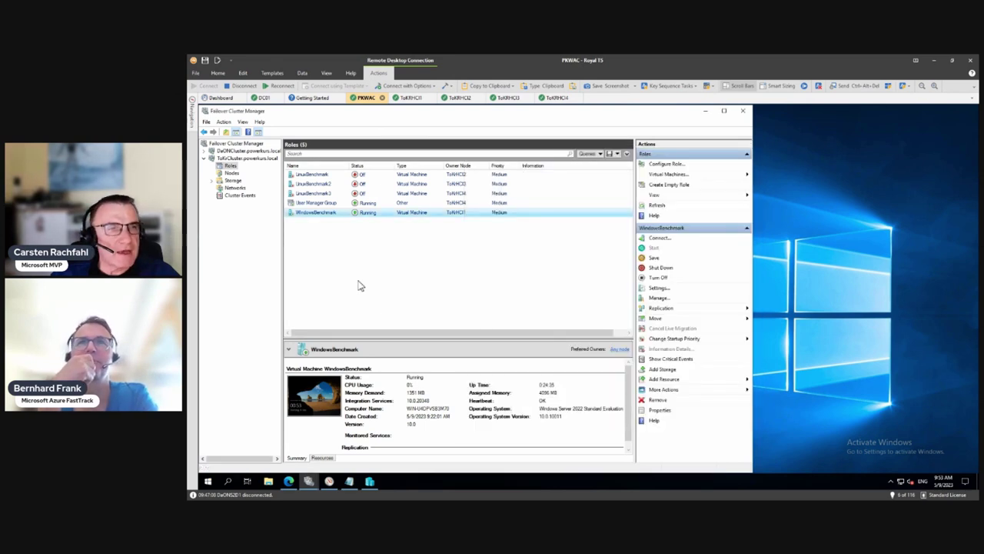
# Connect to the WindowsBenchmark virtual machine's console with the offered display configuration.
pyautogui.doubleClick(330, 213)
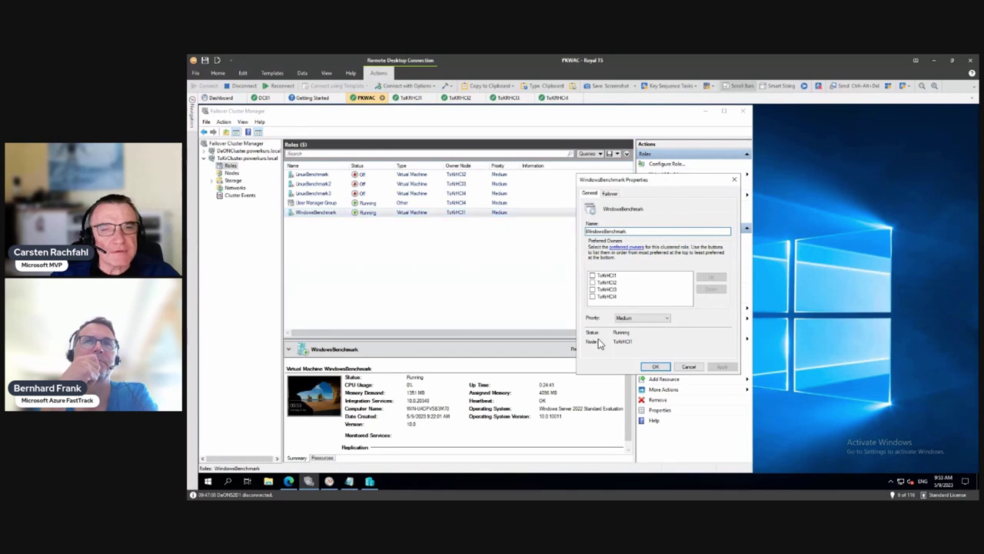
pyautogui.click(684, 367)
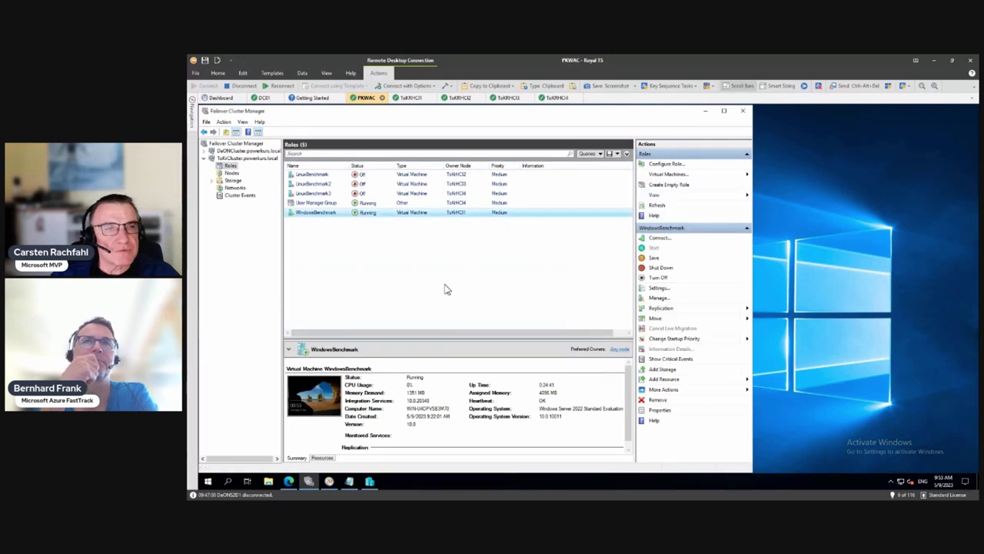
pyautogui.rightClick(314, 219)
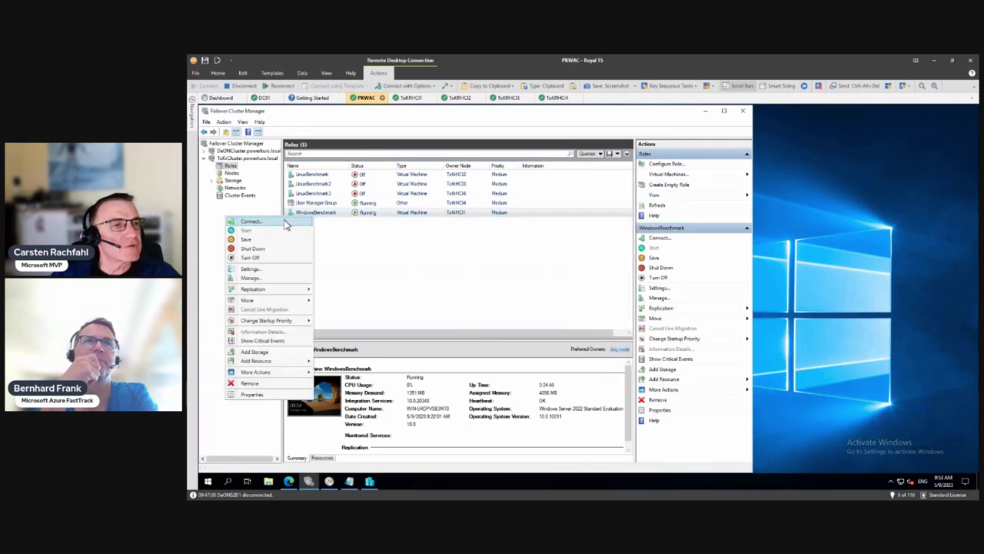
pyautogui.press('Escape')
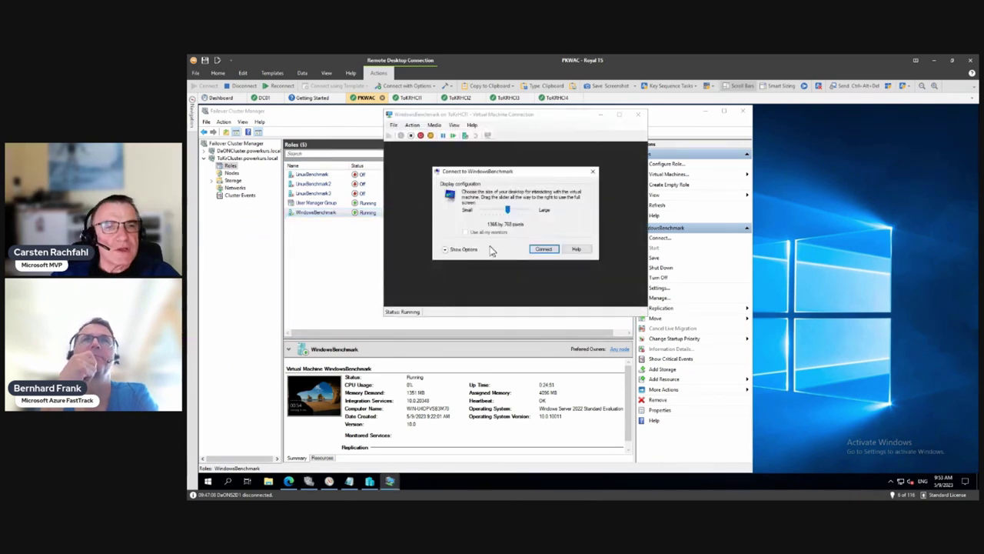
pyautogui.click(541, 249)
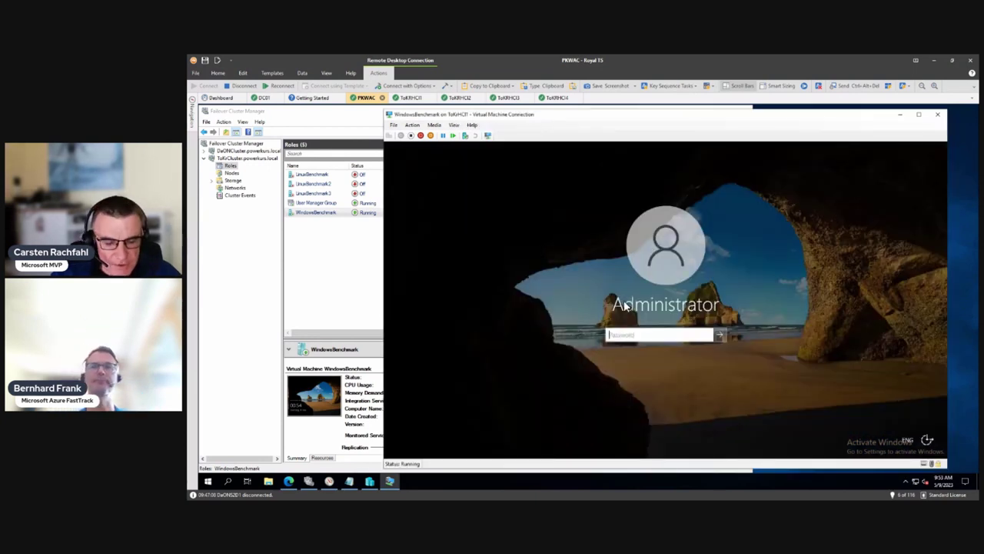
# Sign in to the virtual machine as Administrator by entering the account password, re-entering it if rejected.
pyautogui.write('•••••')
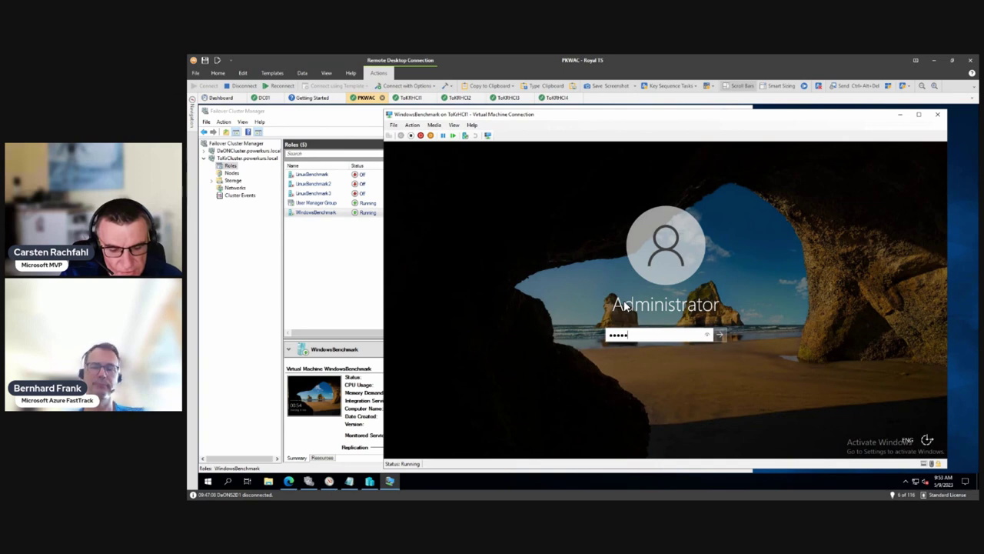
pyautogui.write('••••')
pyautogui.press('Return')
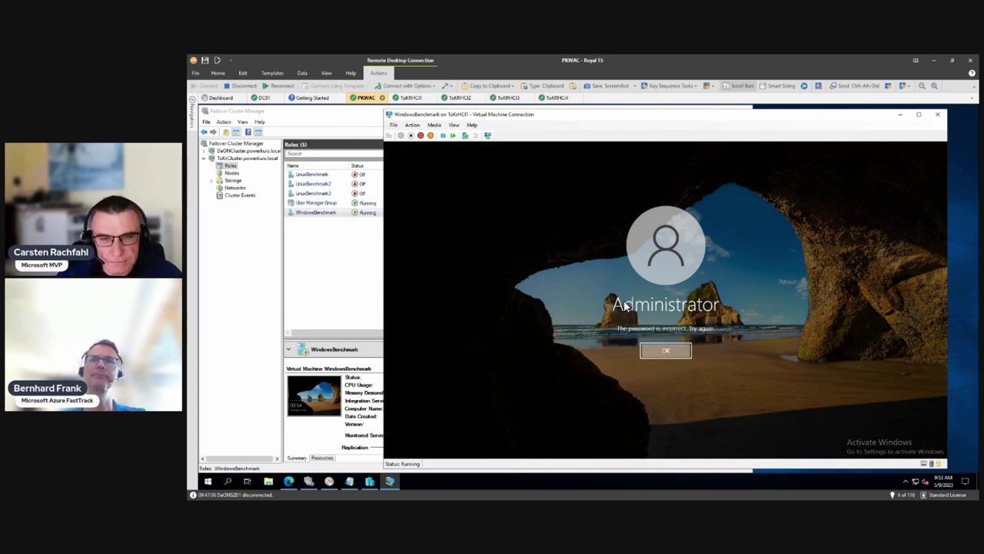
pyautogui.press('Return')
pyautogui.write('•••••')
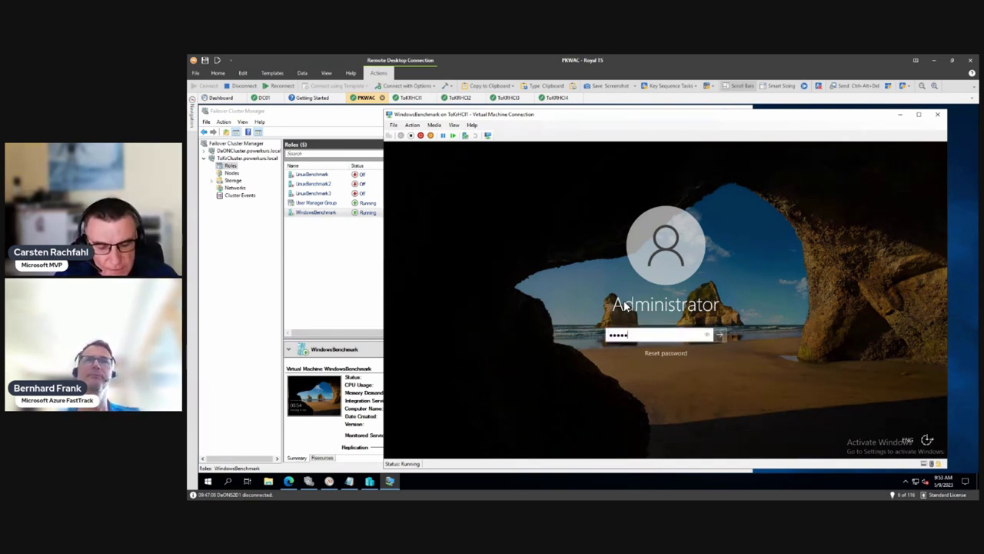
pyautogui.write('••••')
pyautogui.press('Return')
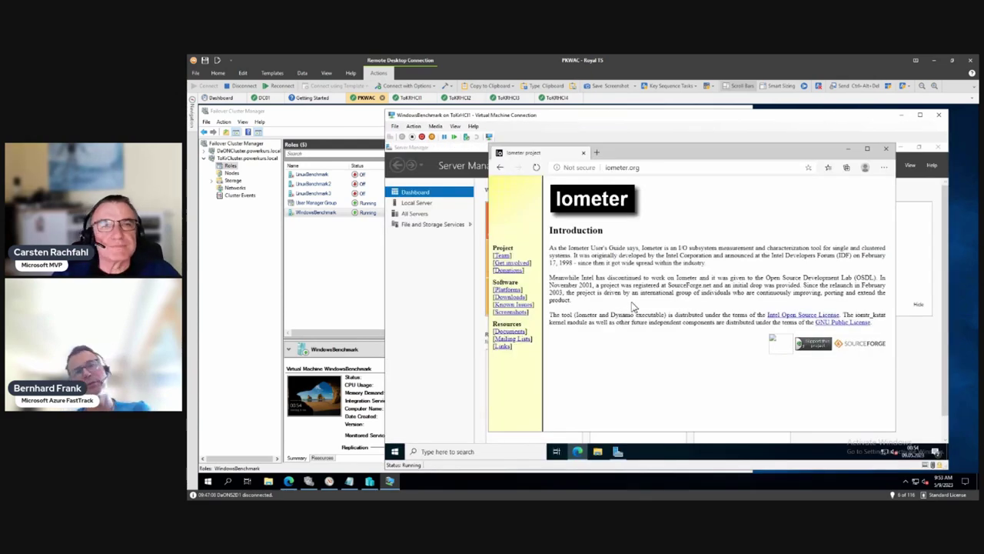
# Show the virtual machine session full screen and display the Local Server properties in Server Manager.
pyautogui.doubleClick(609, 116)
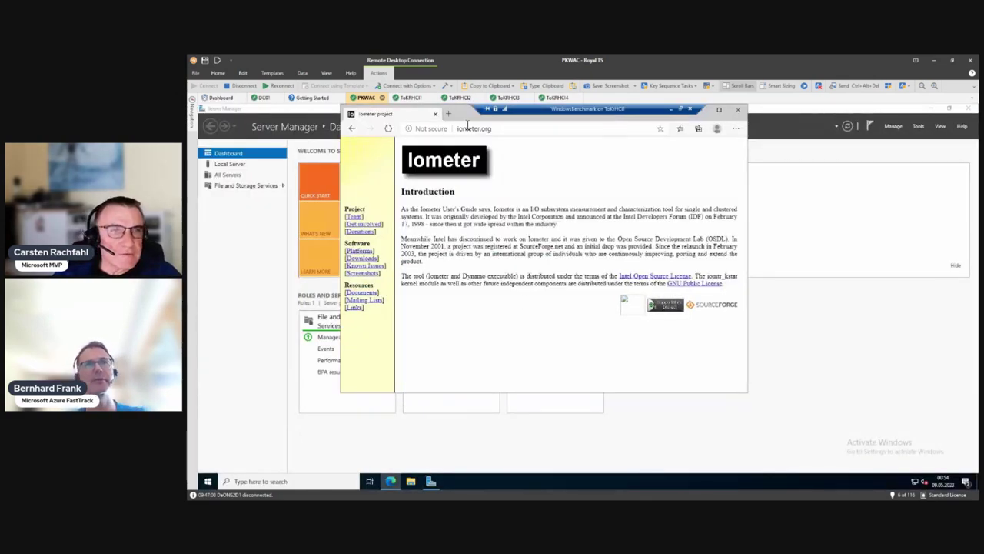
pyautogui.moveTo(469, 115); pyautogui.dragTo(666, 159)
pyautogui.click(241, 165)
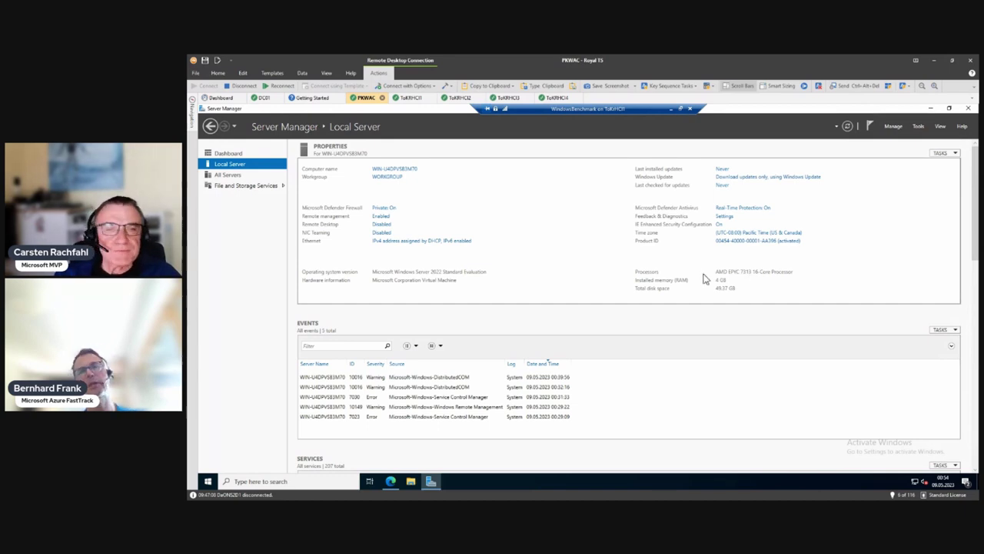
# Download the Iometer 1.1.0 prebuilt binaries for Windows x86-64 from the Iometer downloads page, accepting SourceForge's privacy notice.
pyautogui.click(391, 481)
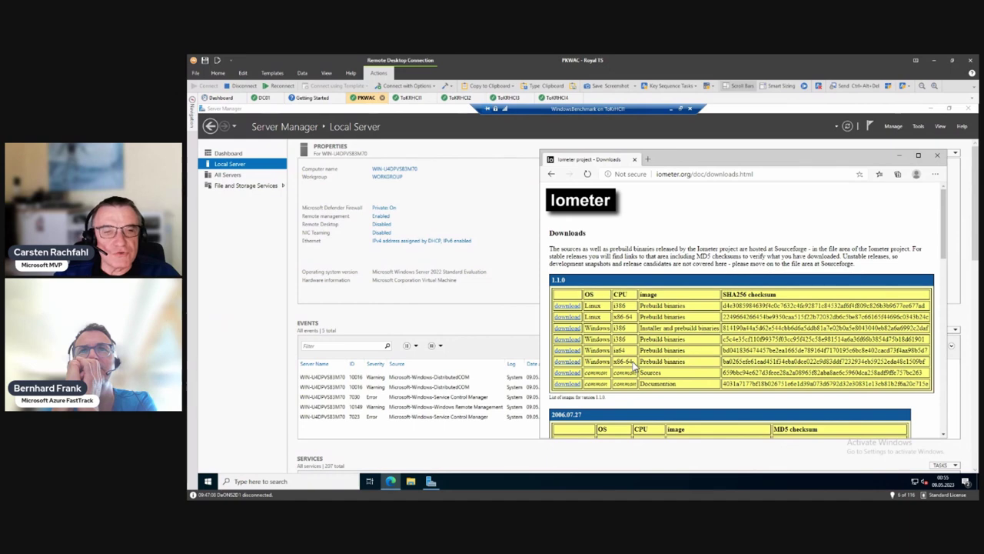
pyautogui.scroll(-2, 633, 368)
pyautogui.scroll(2, 636, 367)
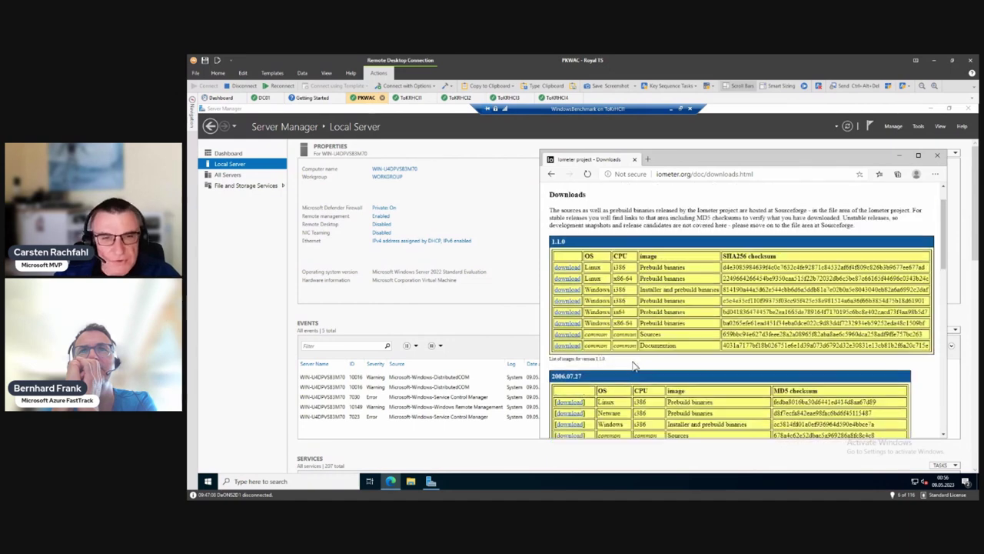
pyautogui.click(571, 364)
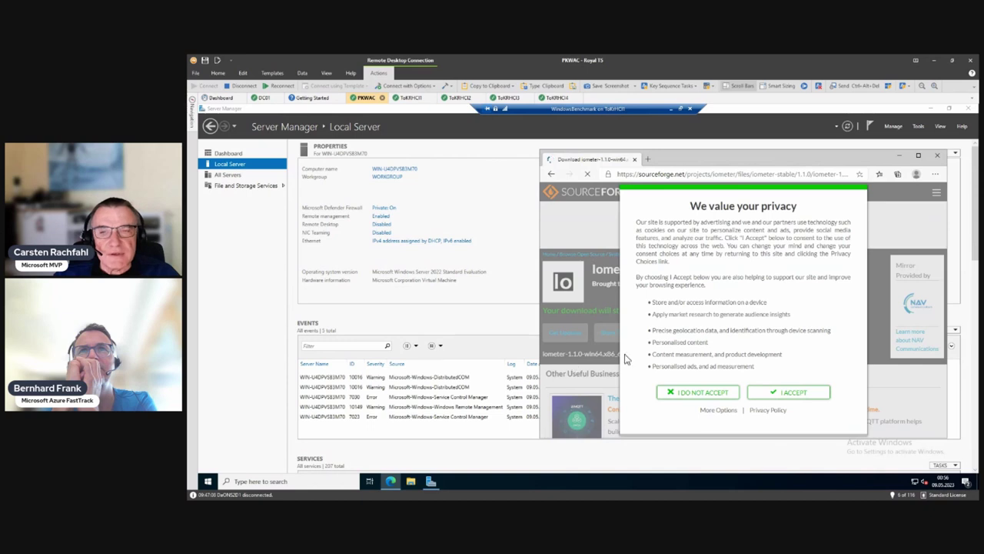
pyautogui.click(788, 394)
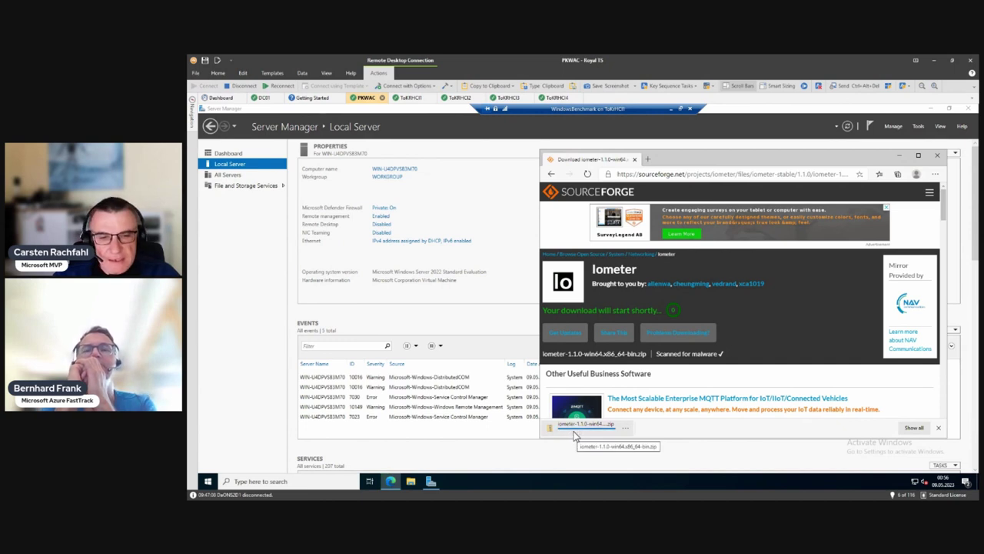
# Show the downloaded Iometer zip in its folder and unblock it in its file properties.
pyautogui.click(625, 427)
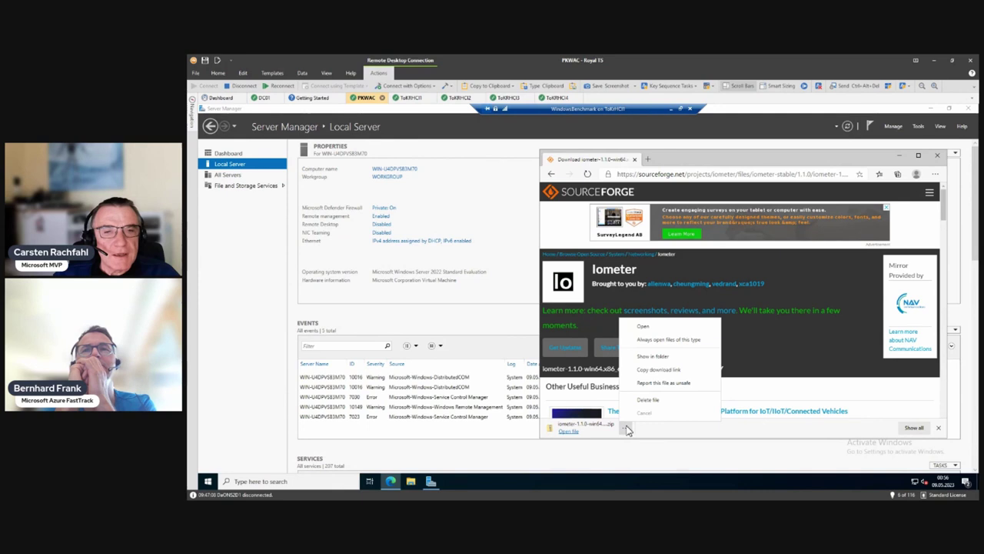
pyautogui.click(645, 356)
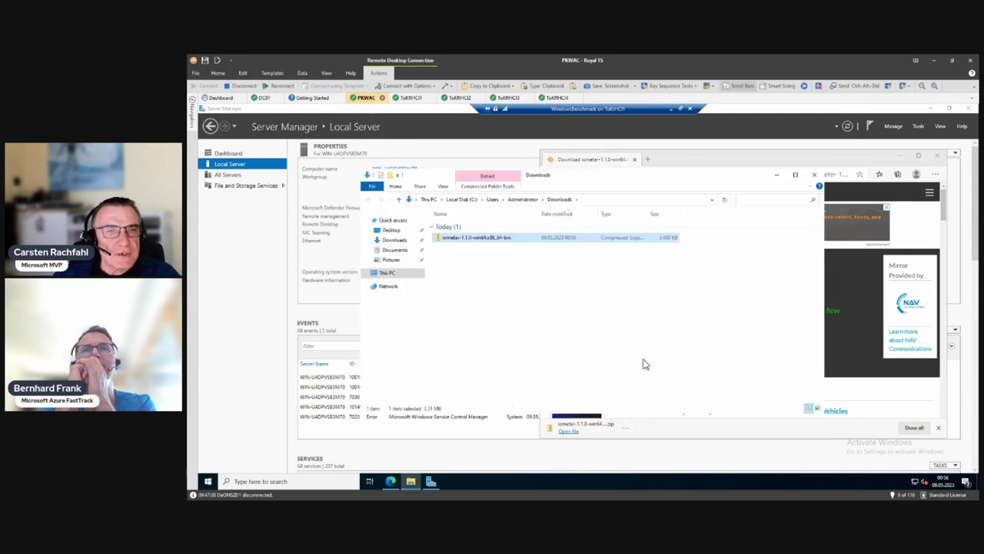
pyautogui.rightClick(478, 243)
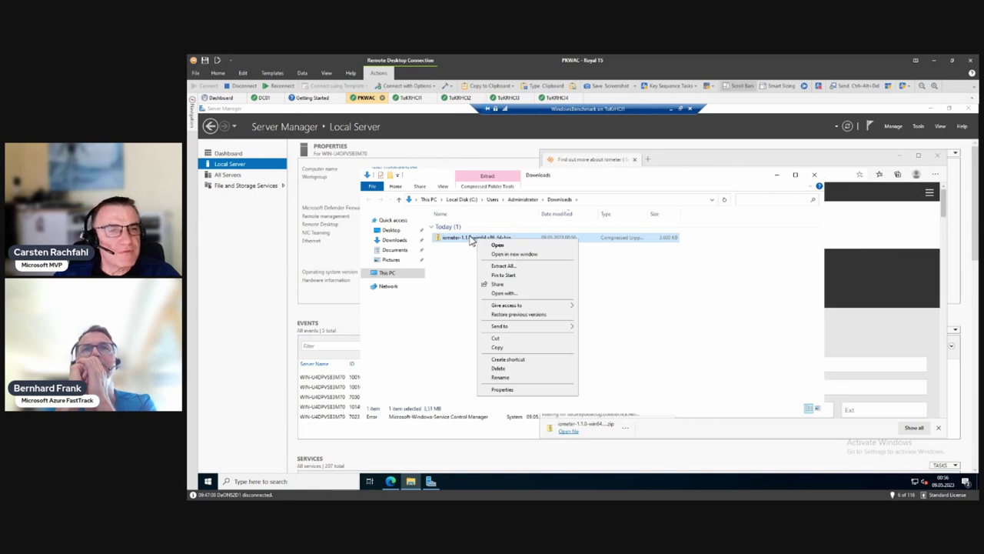
pyautogui.click(502, 389)
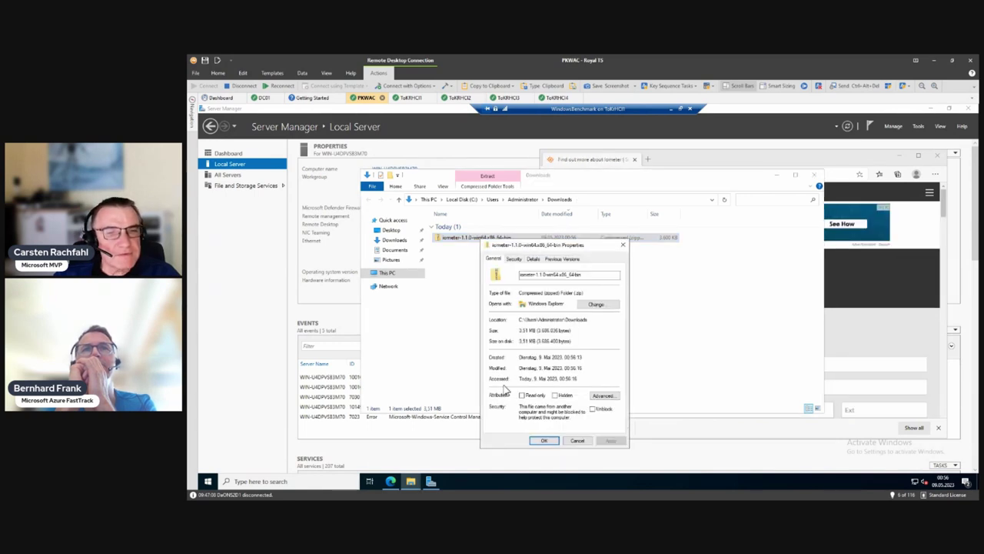
pyautogui.click(592, 409)
pyautogui.click(610, 440)
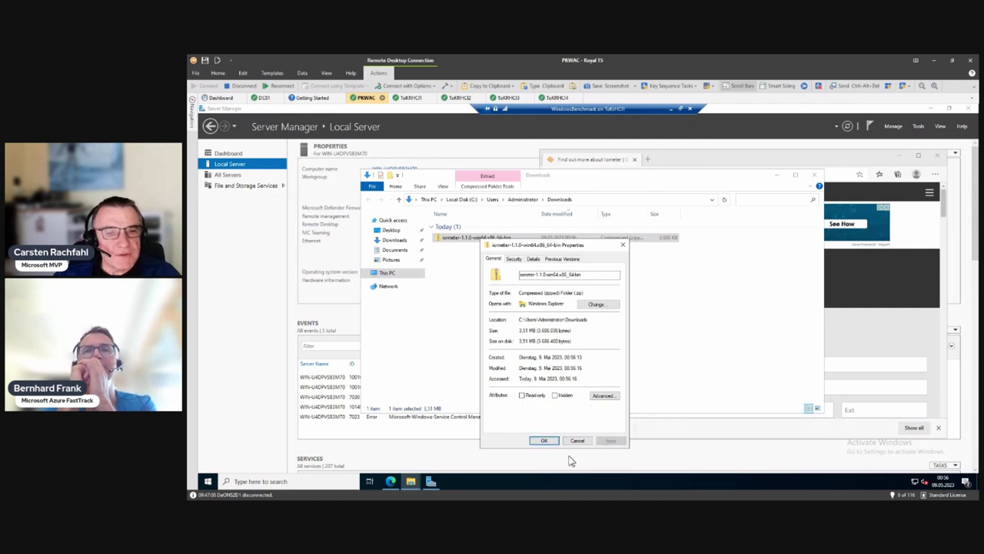
pyautogui.click(544, 440)
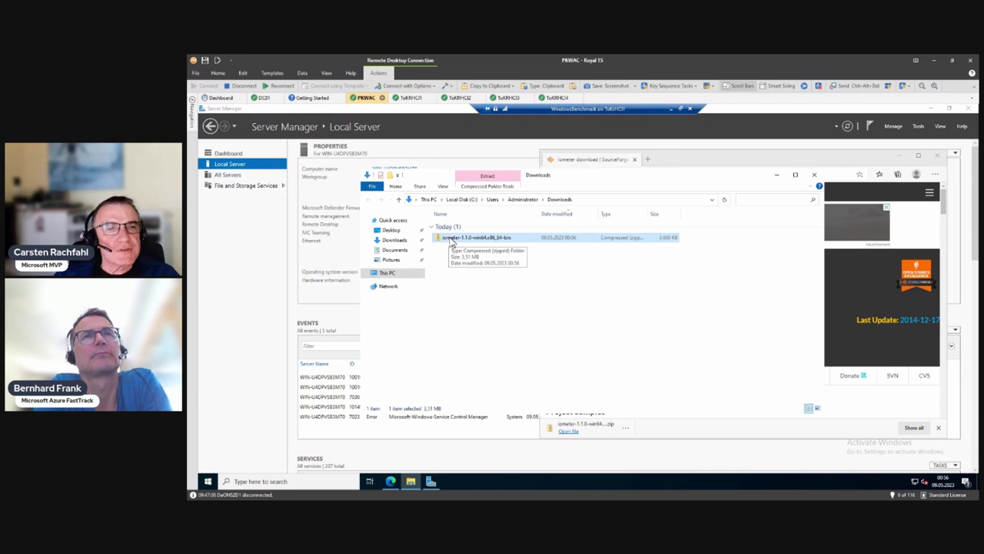
# Extract the Iometer zip to C:\iometer-1.1.0-win64.x86_64-bin.
pyautogui.rightClick(451, 242)
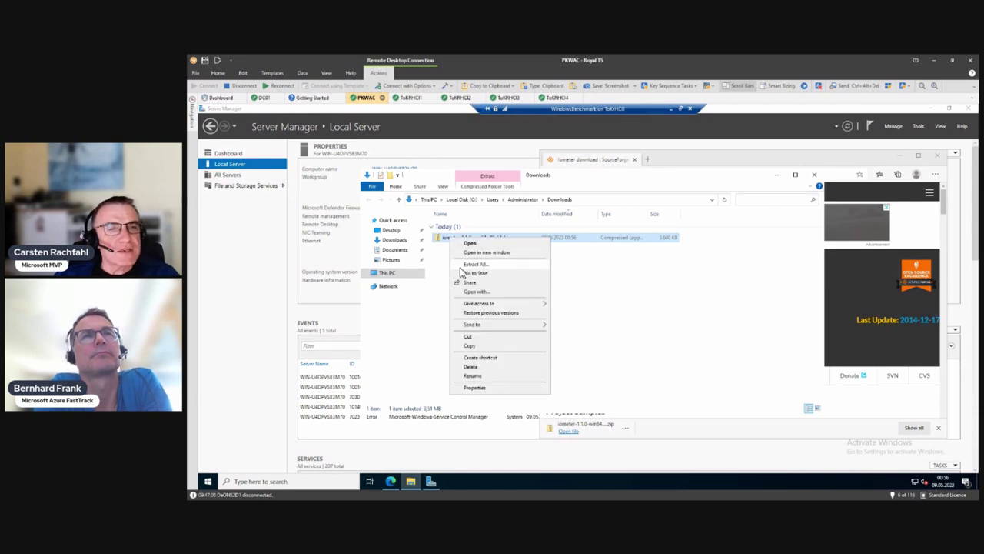
pyautogui.click(461, 272)
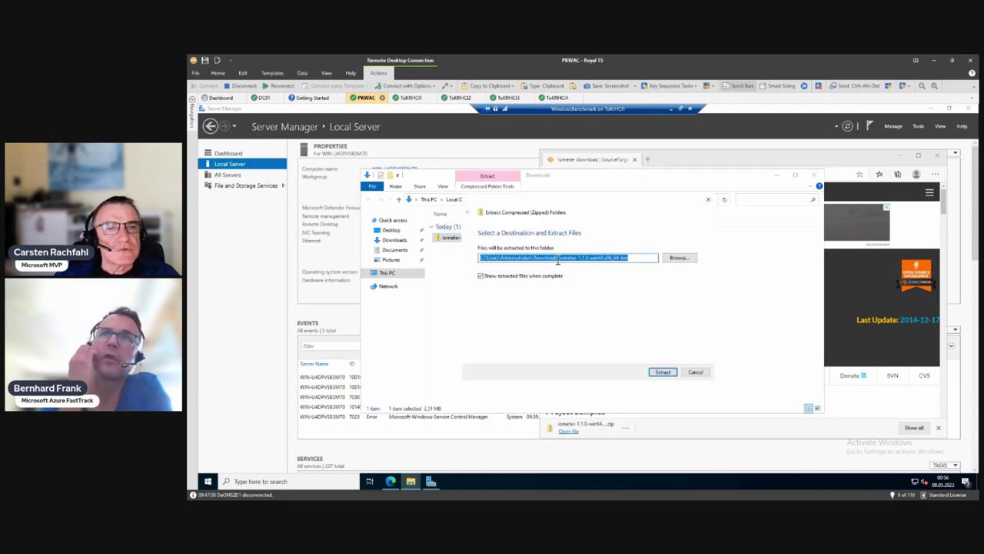
pyautogui.moveTo(556, 259); pyautogui.dragTo(487, 268)
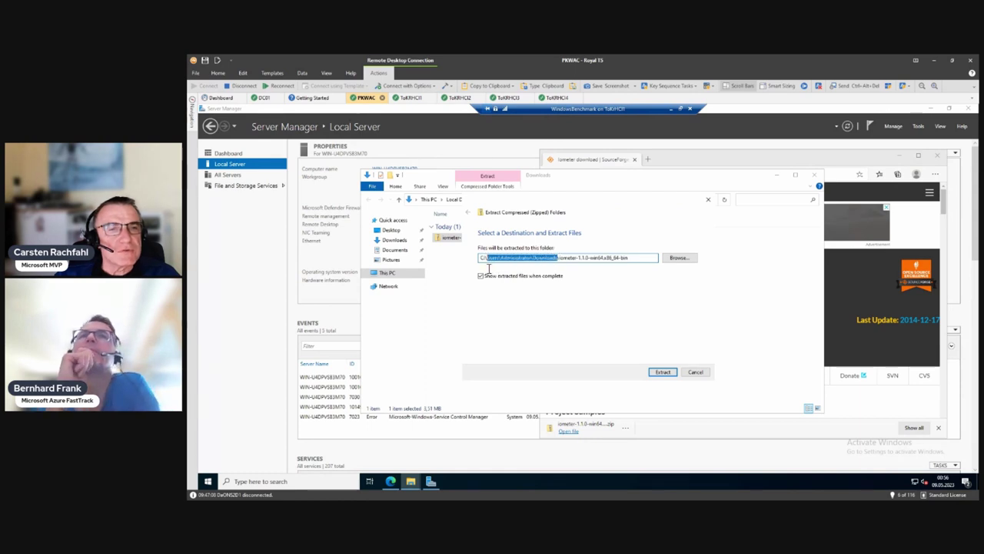
pyautogui.press('BackSpace')
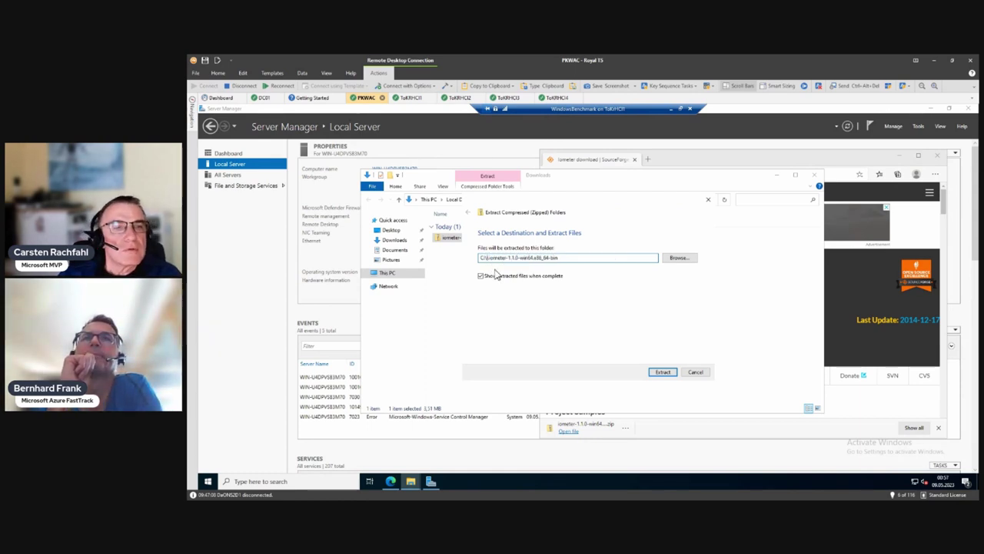
pyautogui.press('Return')
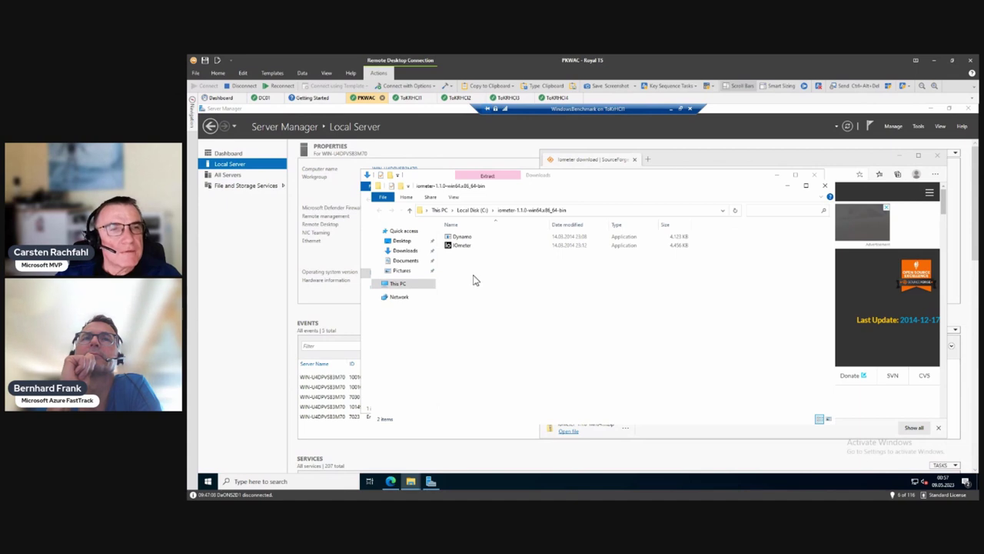
# Start Iometer from the extracted C:\iometer-1.1.0-win64.x86_64-bin folder and accept the Intel Open Source License.
pyautogui.click(470, 210)
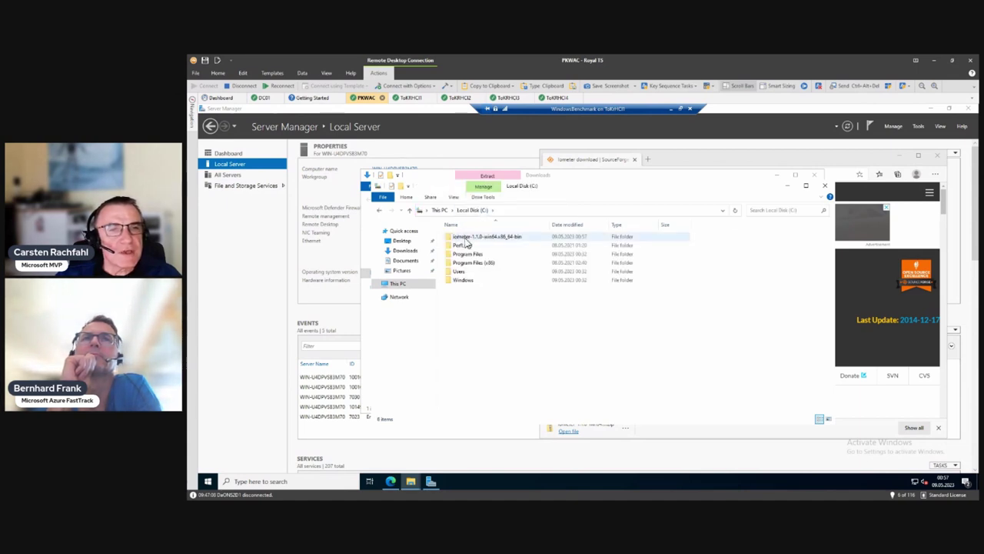
pyautogui.doubleClick(464, 237)
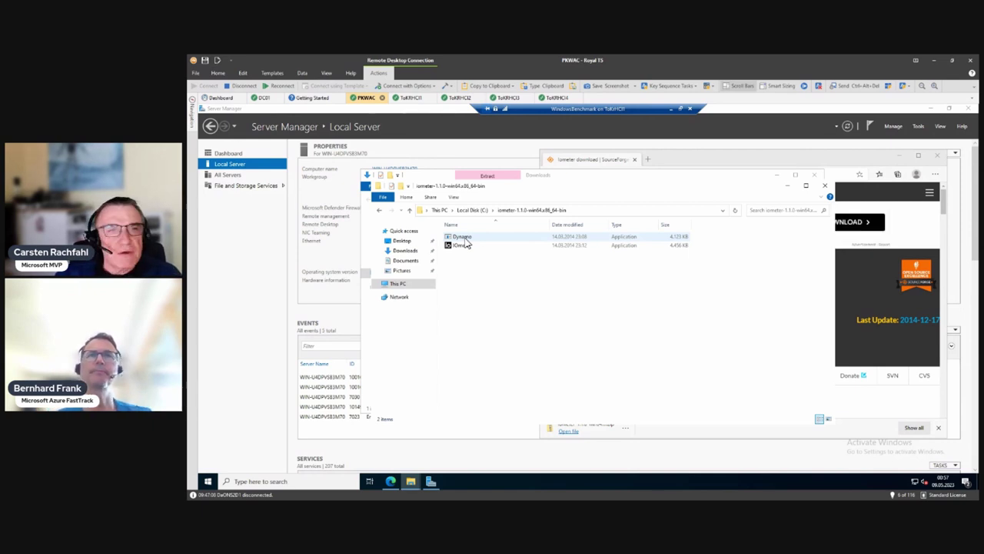
pyautogui.click(467, 249)
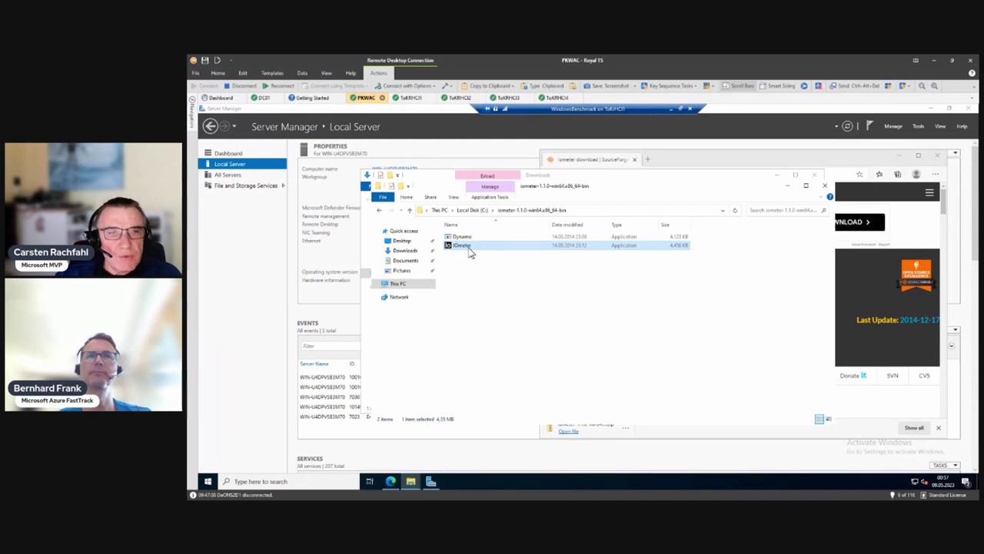
pyautogui.click(473, 238)
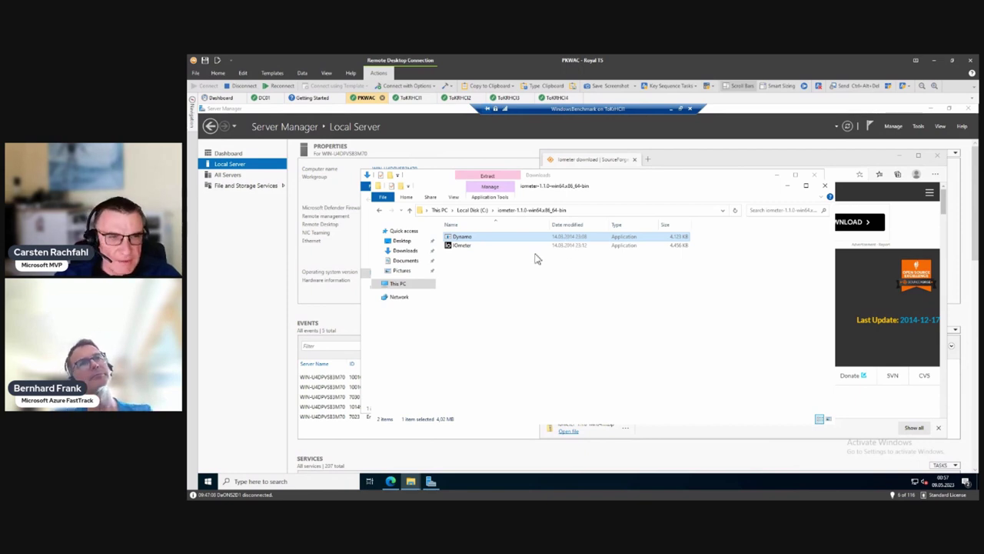
pyautogui.doubleClick(453, 246)
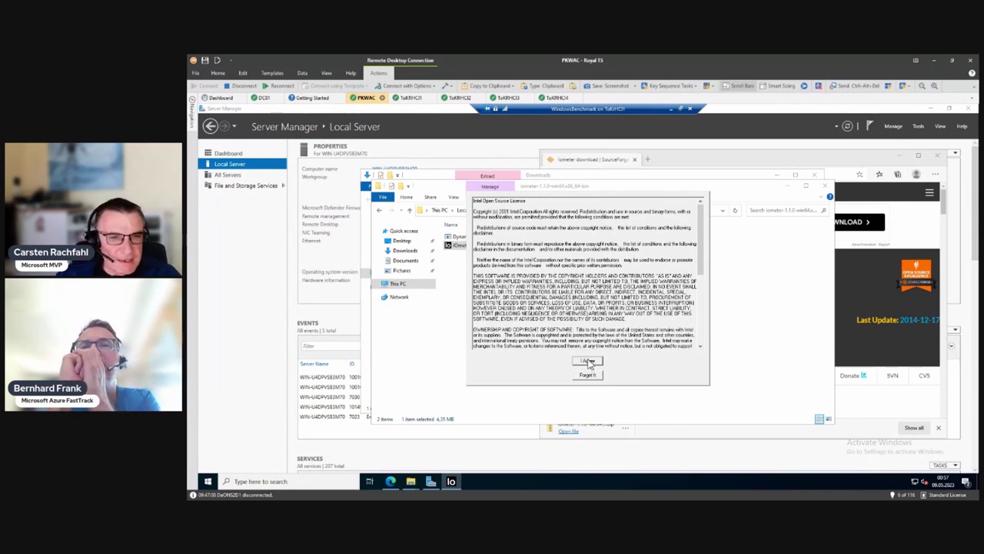
pyautogui.click(588, 361)
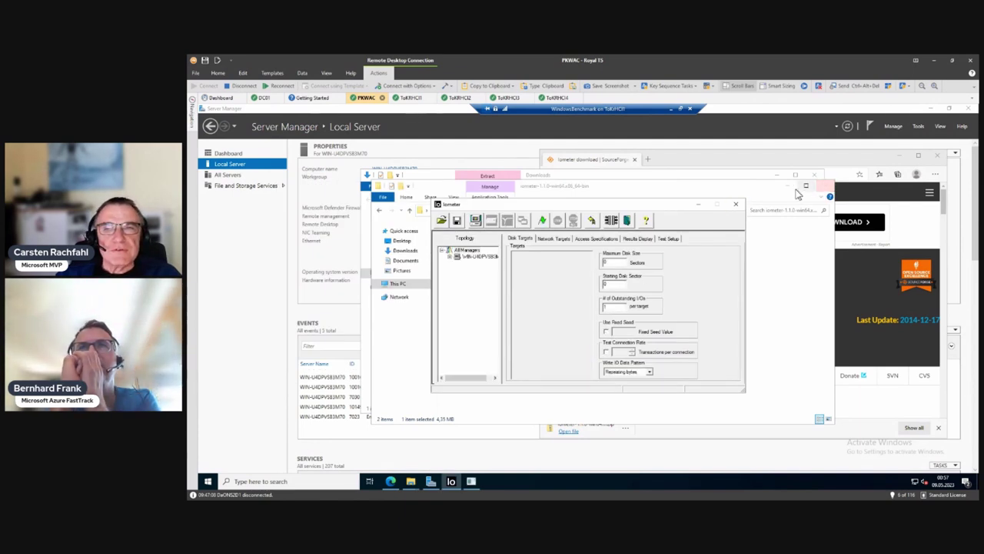
# Minimize the File Explorer, browser and Server Manager windows and reposition the Iometer window on the cleared desktop.
pyautogui.click(805, 187)
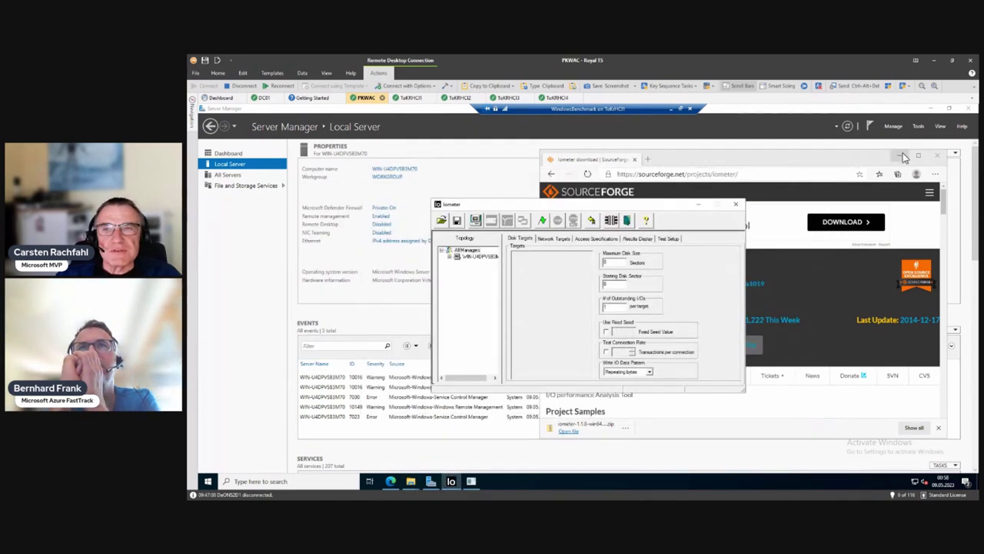
pyautogui.click(902, 156)
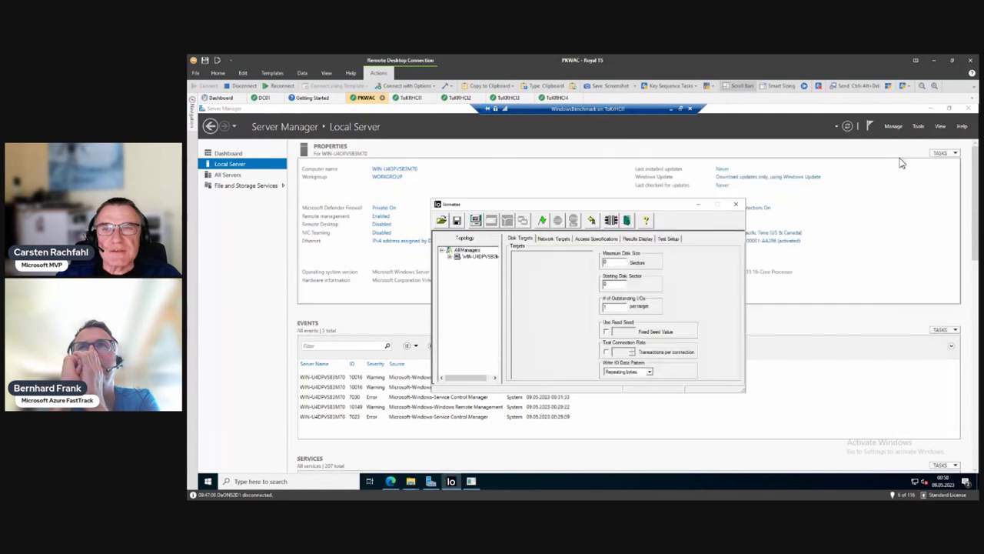
pyautogui.click(931, 108)
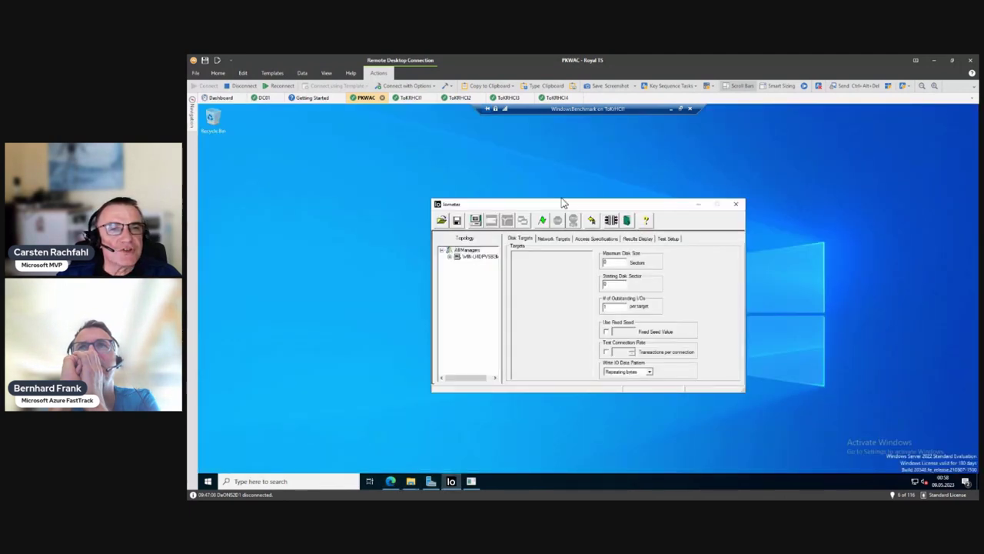
pyautogui.moveTo(563, 203); pyautogui.dragTo(569, 191)
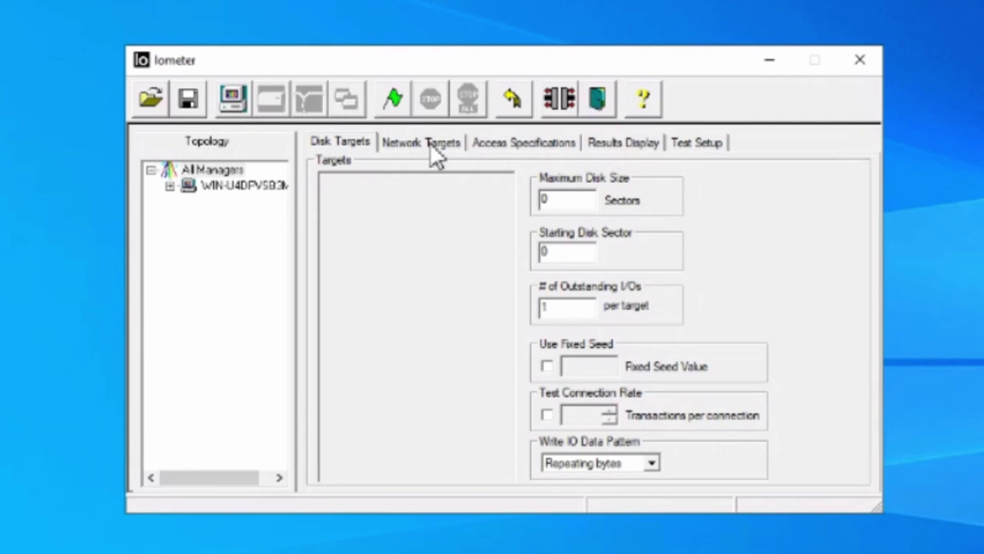
# Expand the manager's worker list in the topology and select drive C: as the manager's disk target, checking Worker 1's targets.
pyautogui.click(170, 186)
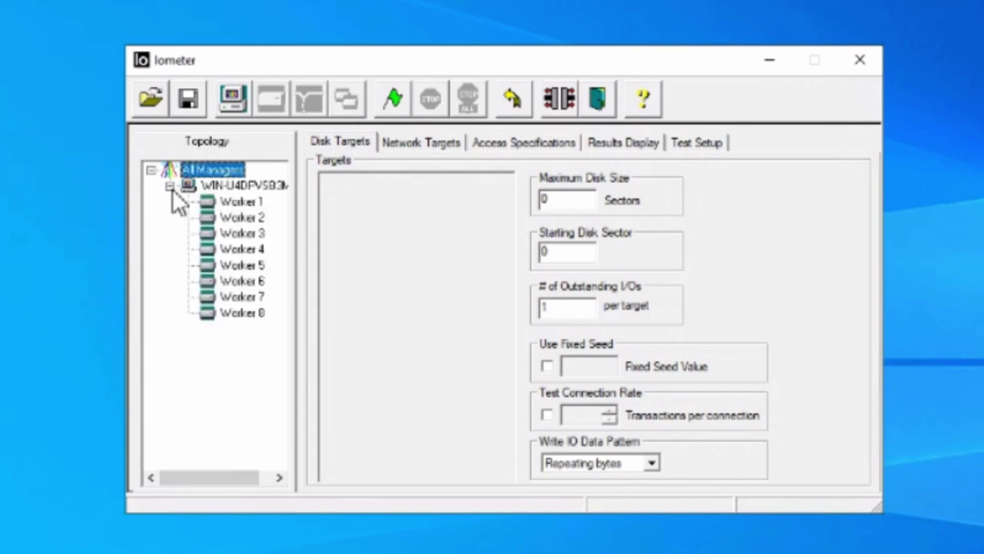
pyautogui.click(244, 186)
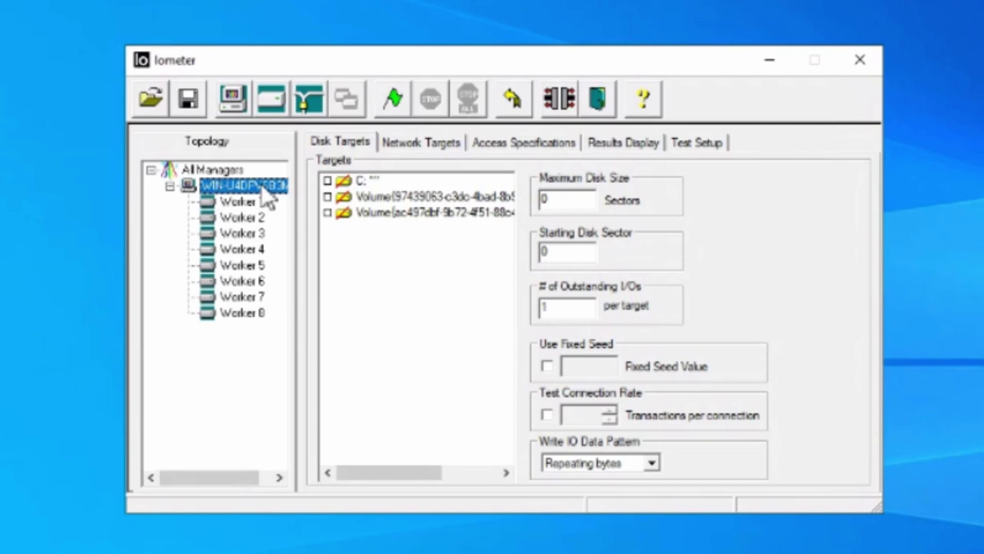
pyautogui.click(329, 182)
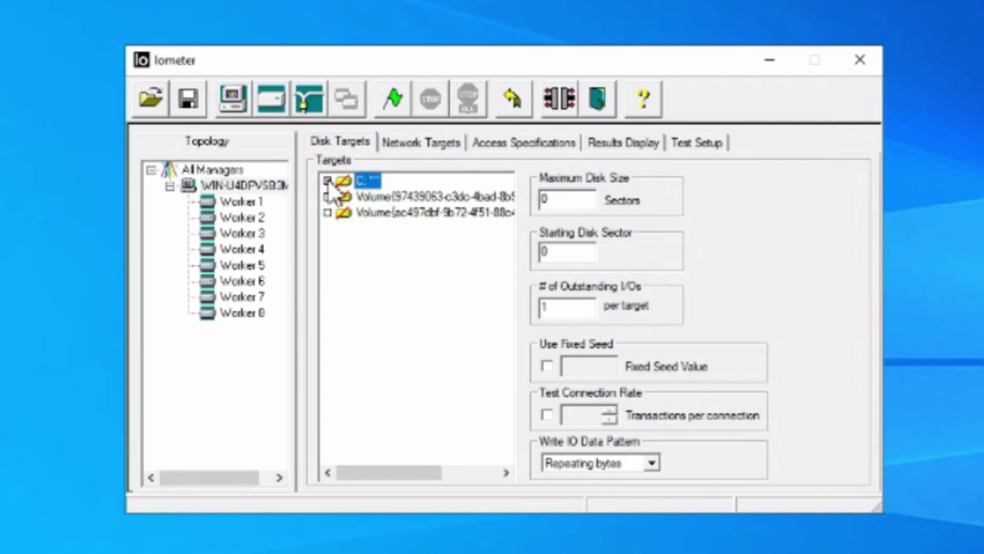
pyautogui.click(238, 203)
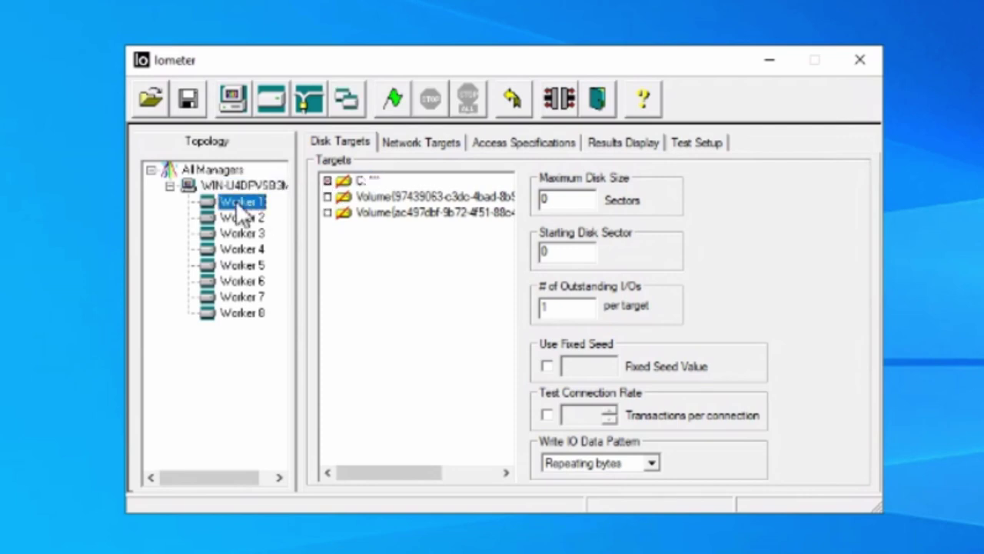
# Select drive C: as the disk target for each of Workers 2 through 8.
pyautogui.click(229, 218)
pyautogui.click(328, 181)
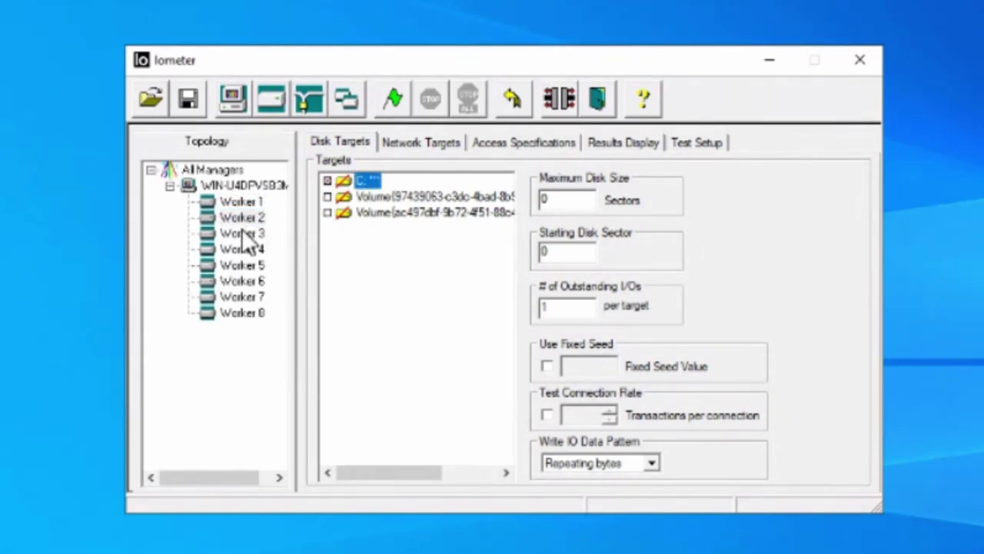
pyautogui.click(243, 233)
pyautogui.click(329, 181)
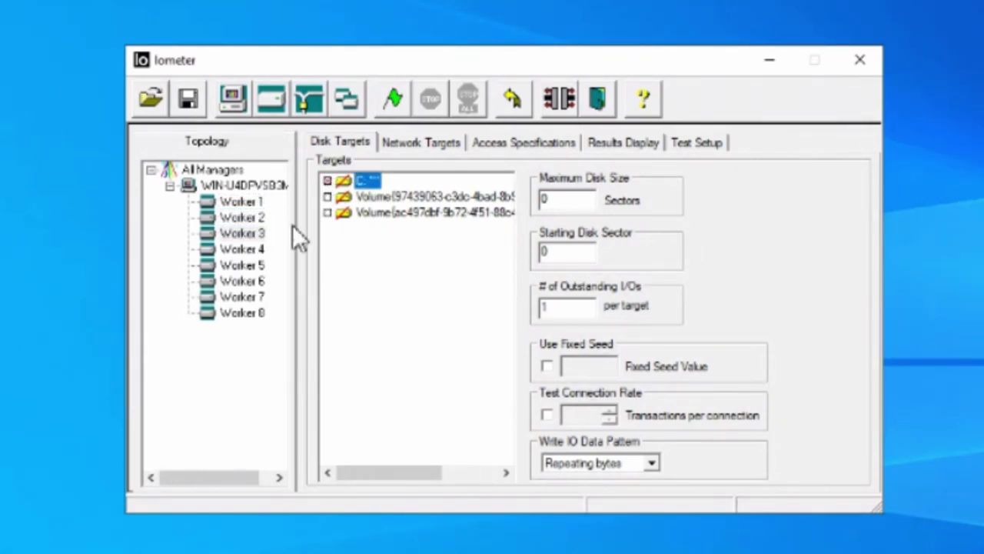
pyautogui.click(243, 249)
pyautogui.click(329, 182)
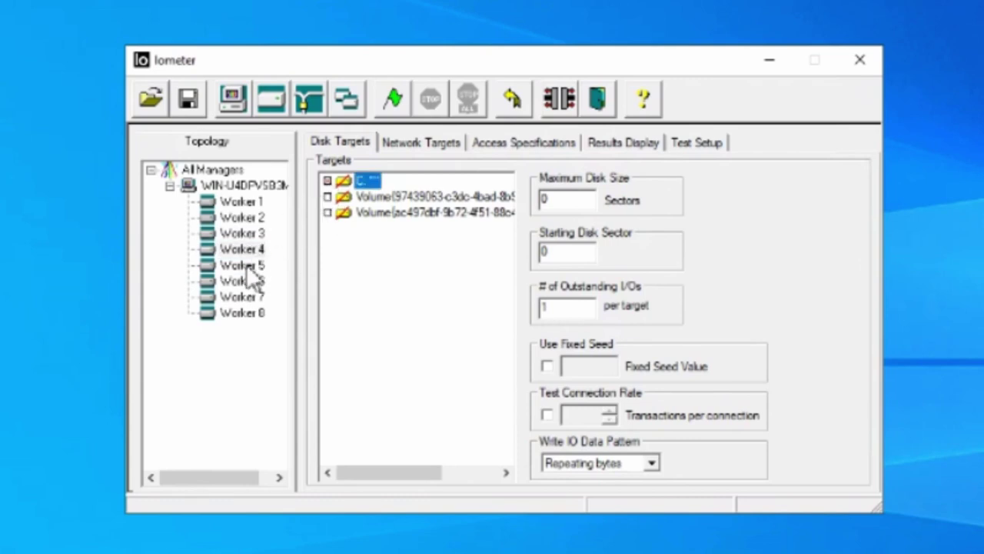
pyautogui.click(248, 266)
pyautogui.click(328, 182)
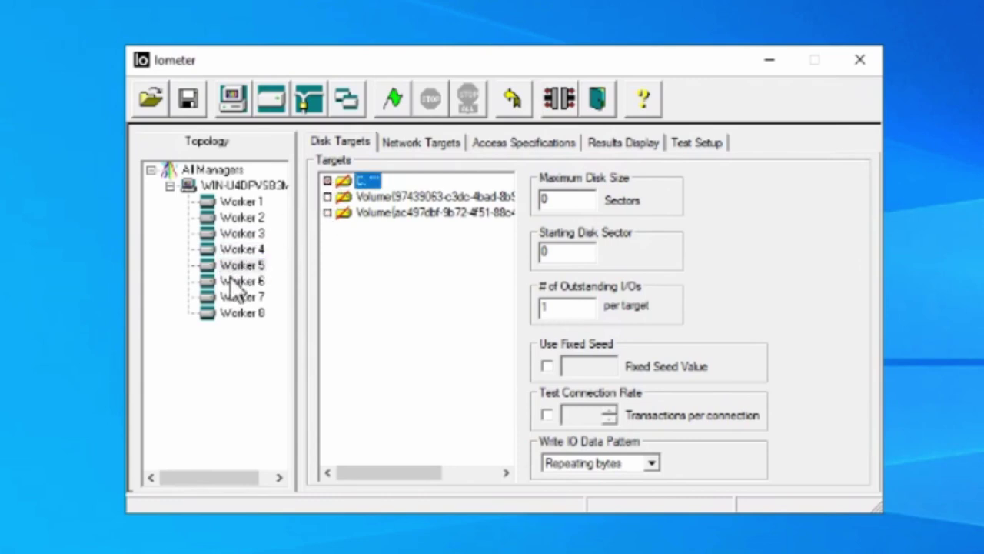
pyautogui.click(234, 281)
pyautogui.click(328, 182)
pyautogui.click(246, 297)
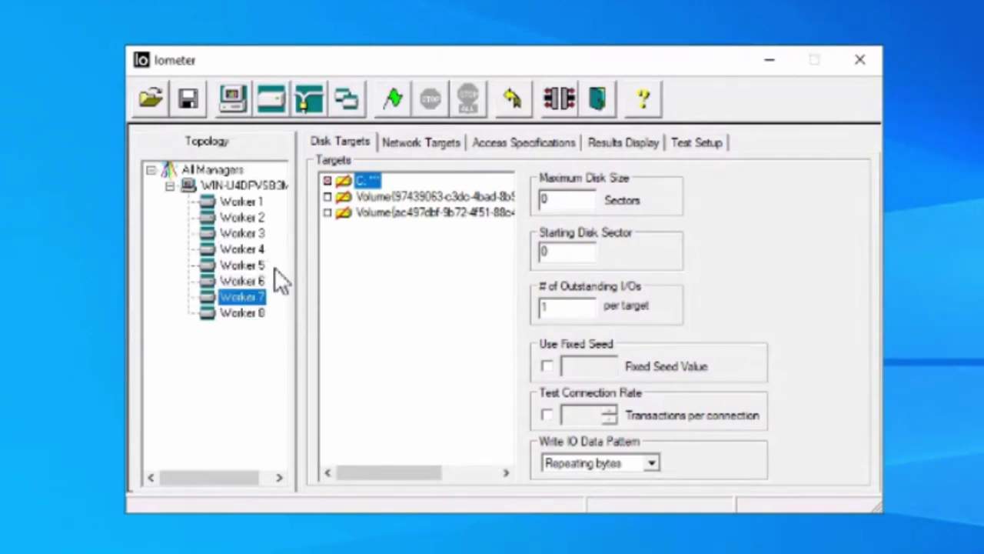
pyautogui.click(329, 181)
pyautogui.click(244, 313)
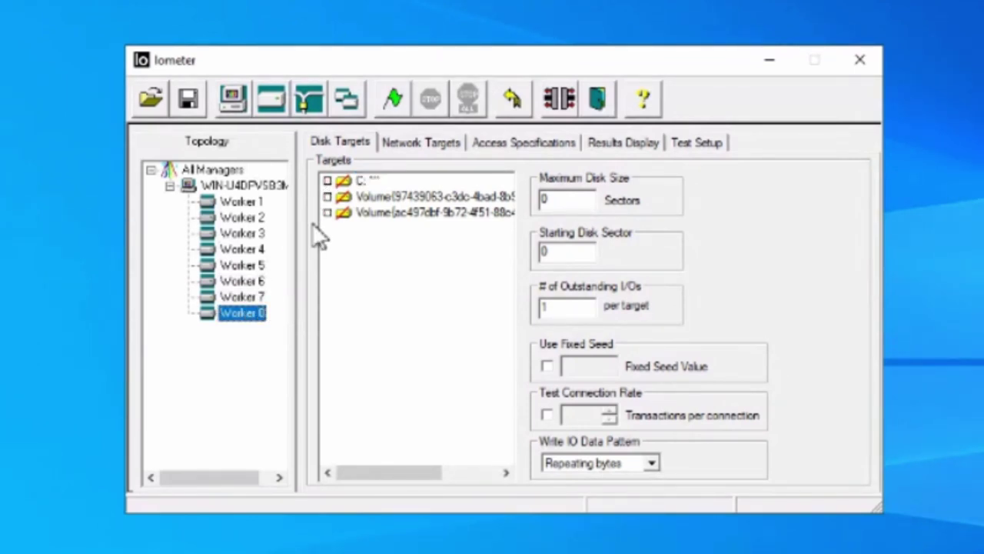
pyautogui.click(328, 182)
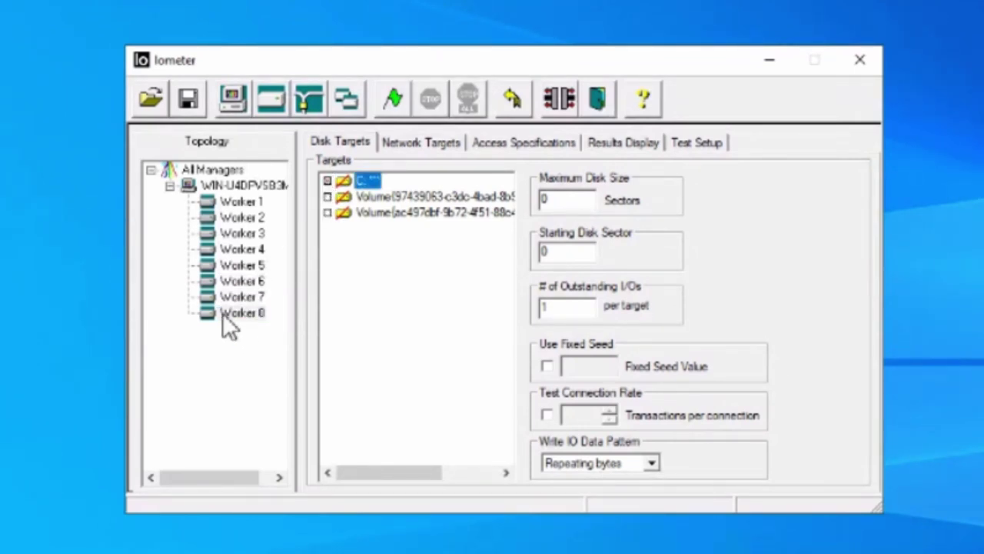
# Set the maximum disk size for the whole manager to 20000000 sectors.
pyautogui.click(235, 187)
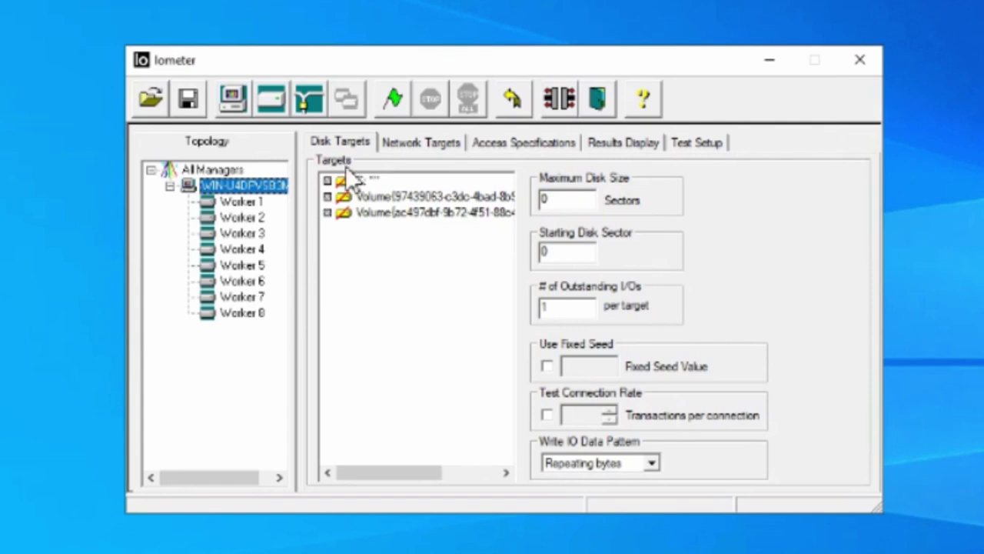
pyautogui.click(563, 199)
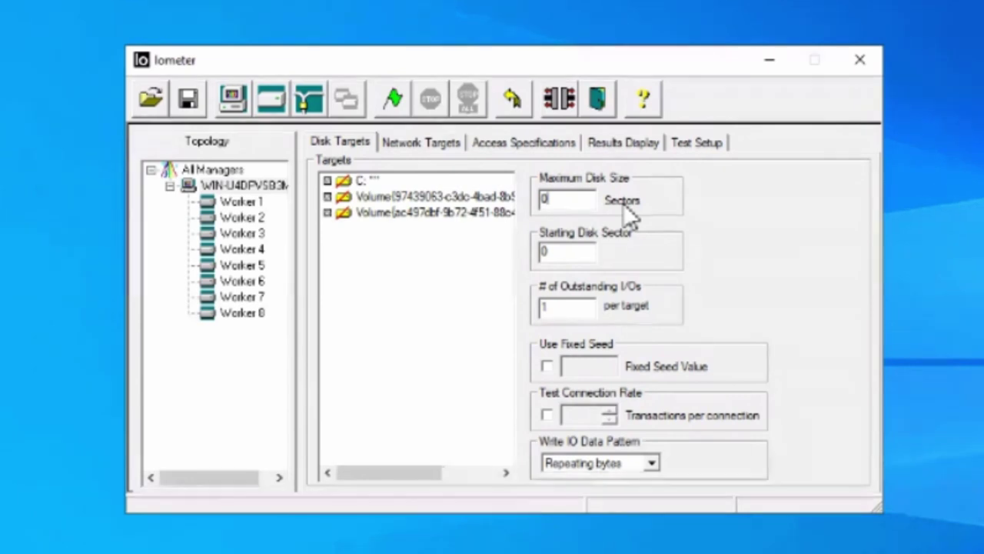
pyautogui.press('BackSpace')
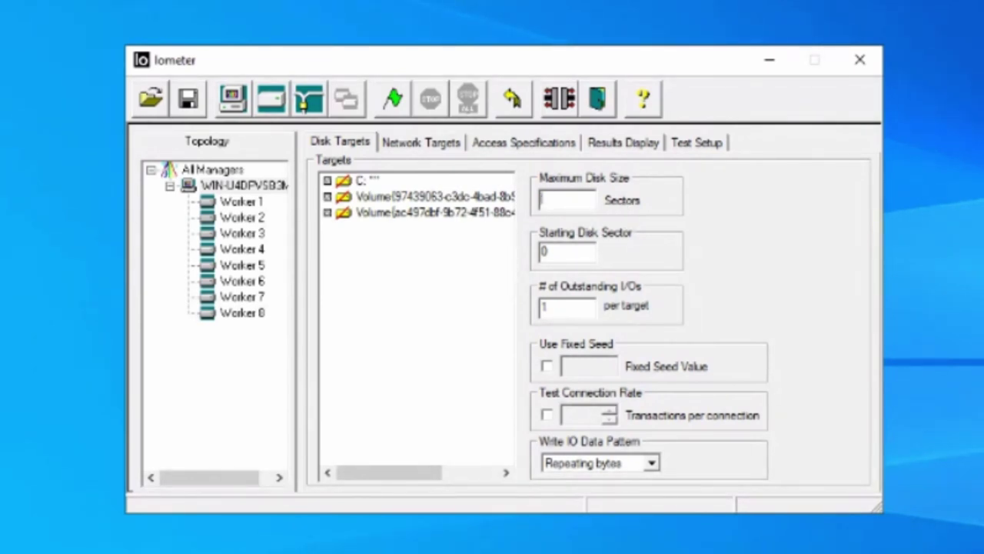
pyautogui.write('2')
pyautogui.write('000')
pyautogui.write('000')
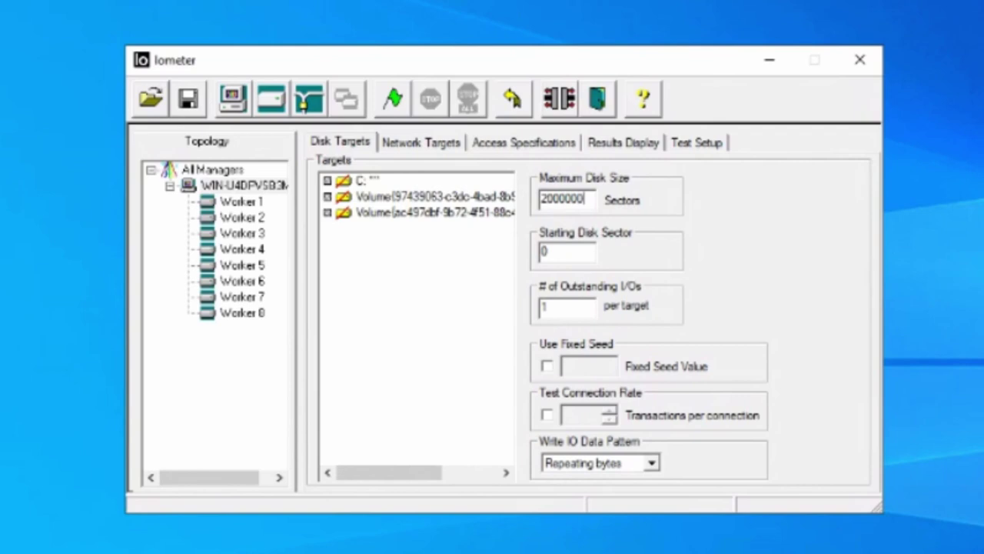
pyautogui.press('Left')
pyautogui.press('Left')
pyautogui.press('Left')
pyautogui.press('Right')
pyautogui.press('Right')
pyautogui.press('Right')
pyautogui.write('0')
pyautogui.press('Left')
pyautogui.press('Left')
pyautogui.press('Left')
pyautogui.press('Left')
pyautogui.press('Left')
pyautogui.press('Left')
# Set the manager's write IO data pattern to Full random and acknowledge the notice.
pyautogui.click(559, 306)
pyautogui.click(654, 463)
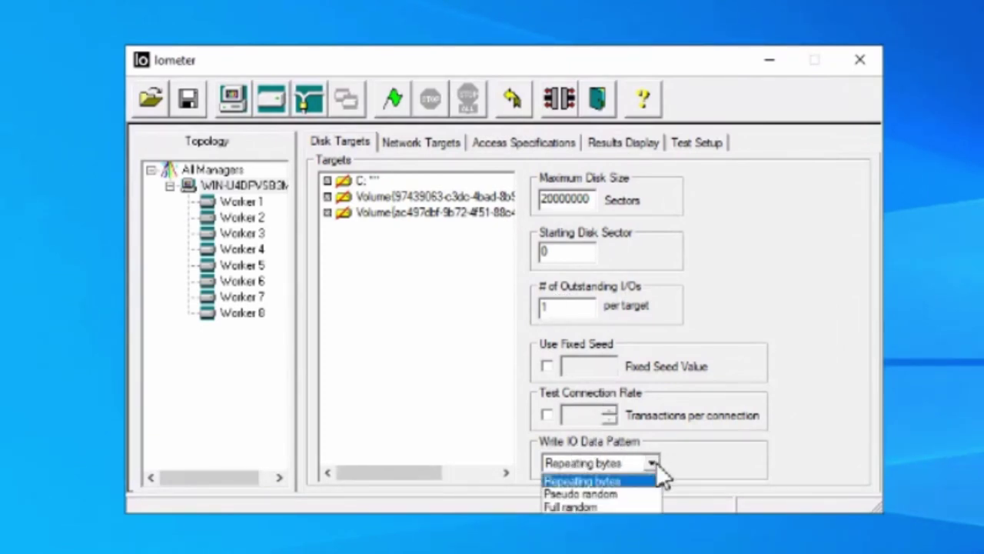
pyautogui.click(610, 508)
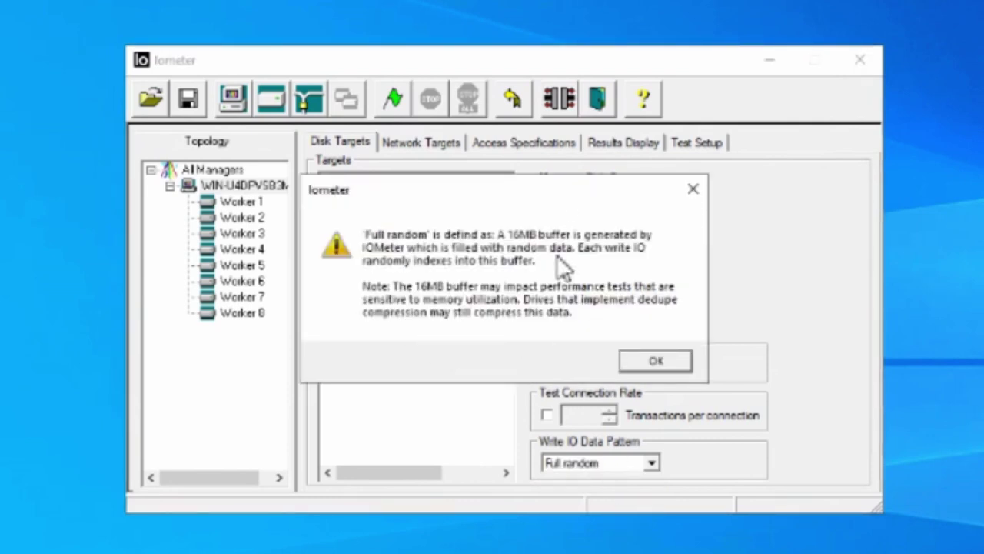
pyautogui.click(646, 360)
pyautogui.click(650, 361)
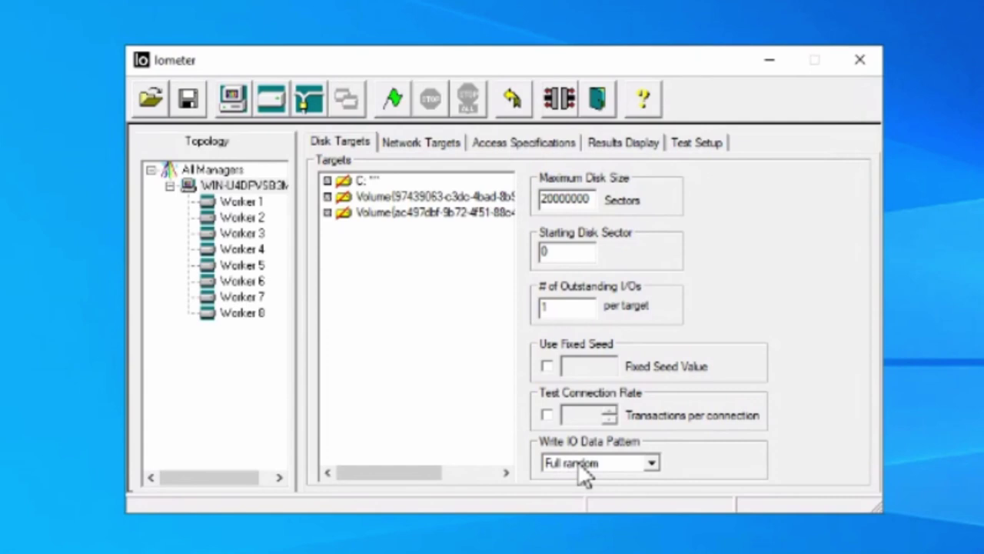
# Look through the global access specifications and examine the settings of "4 KiB aligned; 50% Read; 100% random" without changing them.
pyautogui.click(499, 144)
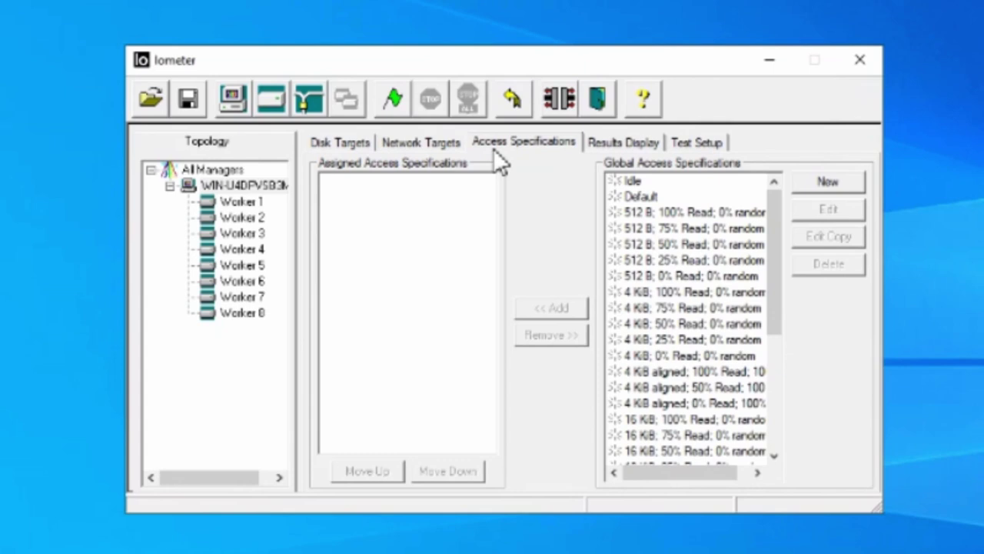
pyautogui.click(674, 389)
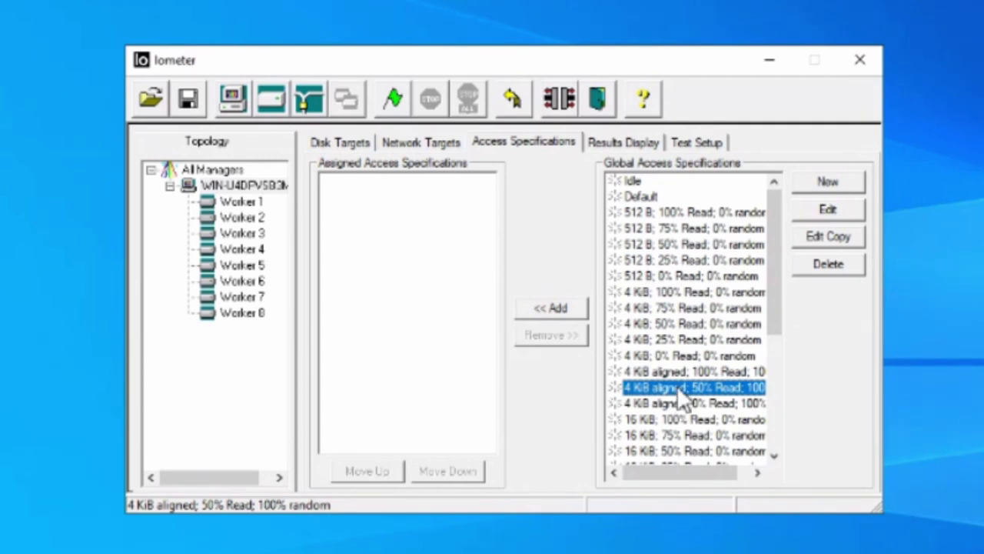
pyautogui.scroll(-2, 684, 396)
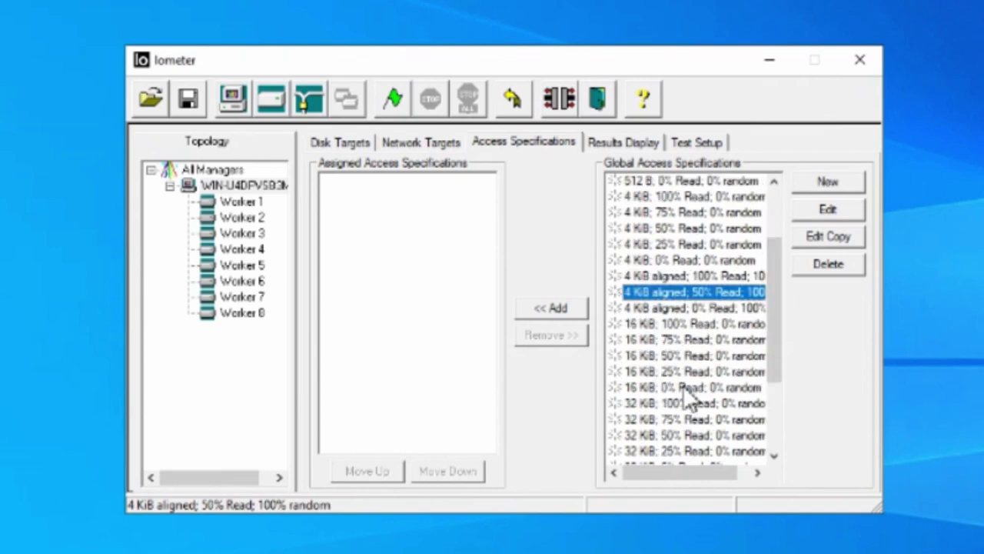
pyautogui.scroll(-3, 646, 307)
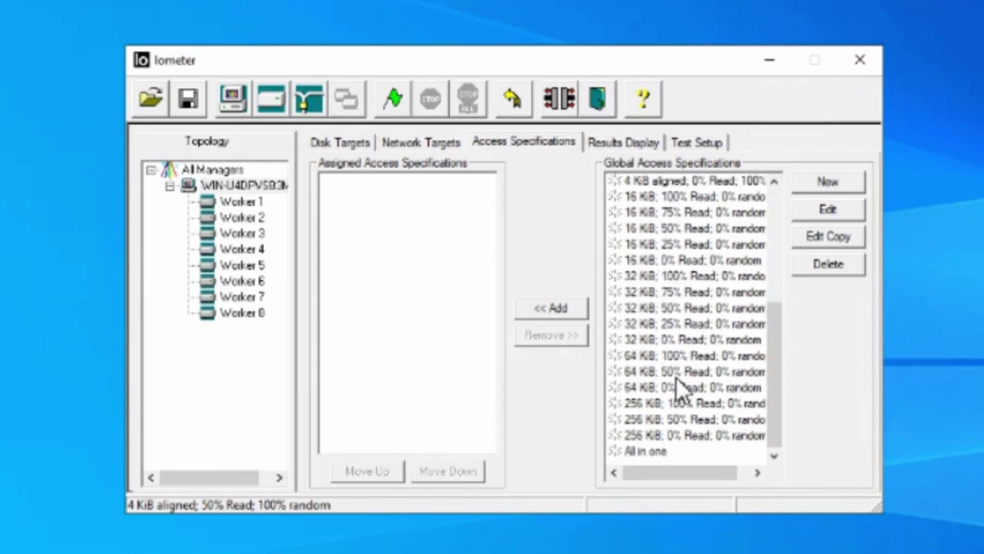
pyautogui.scroll(4, 654, 384)
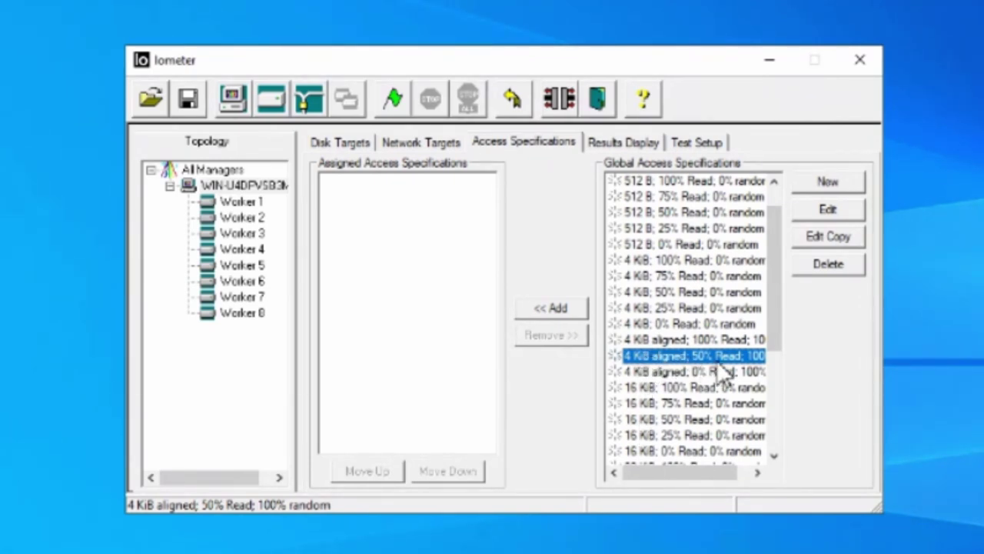
pyautogui.click(820, 212)
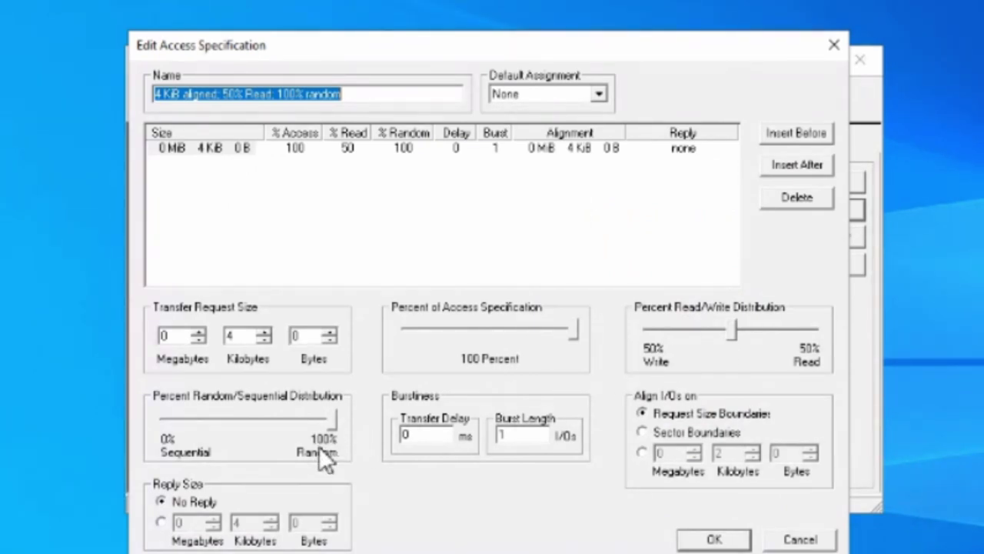
pyautogui.click(833, 44)
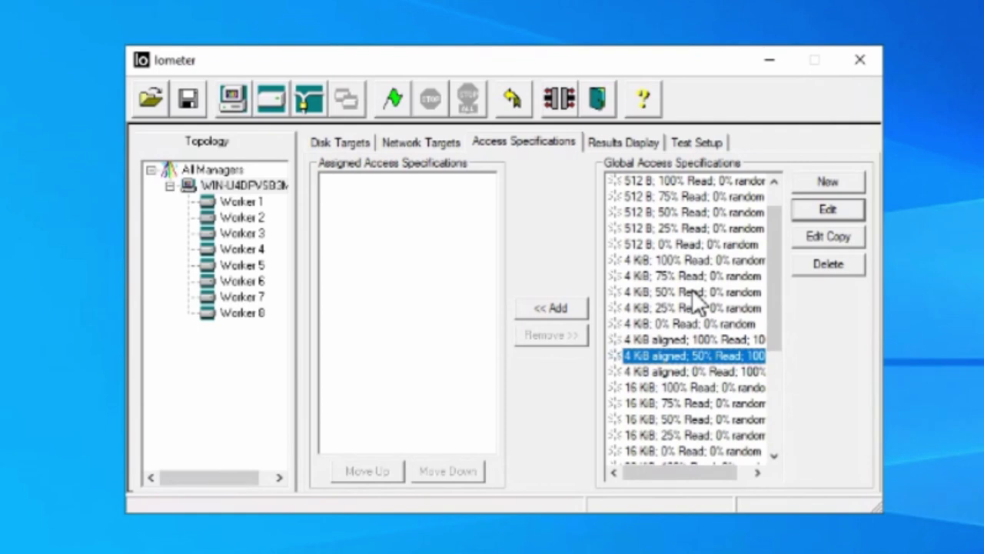
# Create an editable copy of "4 KiB aligned; 50% Read; 100% random" and name it "8 KiB aligned; 50% Read; 100% random".
pyautogui.click(817, 235)
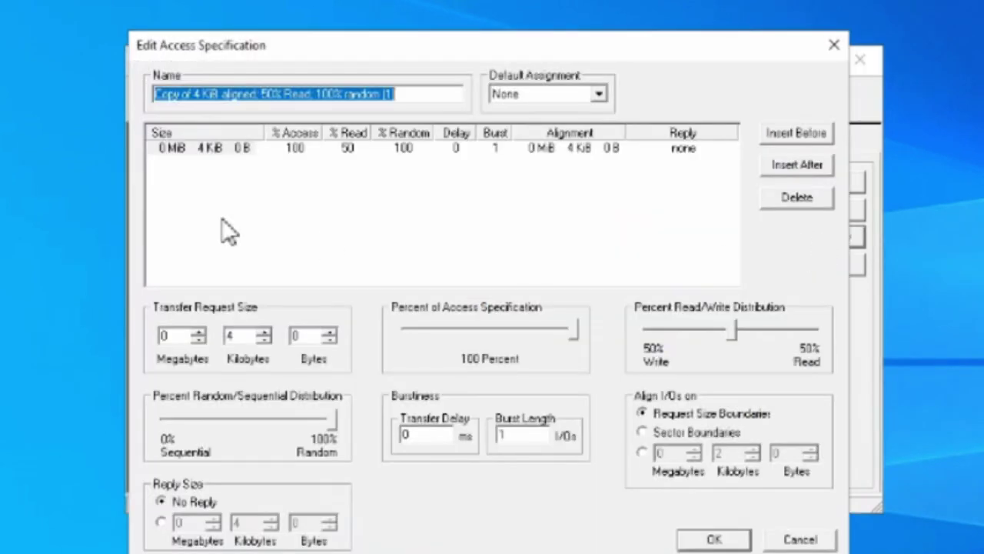
pyautogui.moveTo(200, 94); pyautogui.dragTo(114, 102)
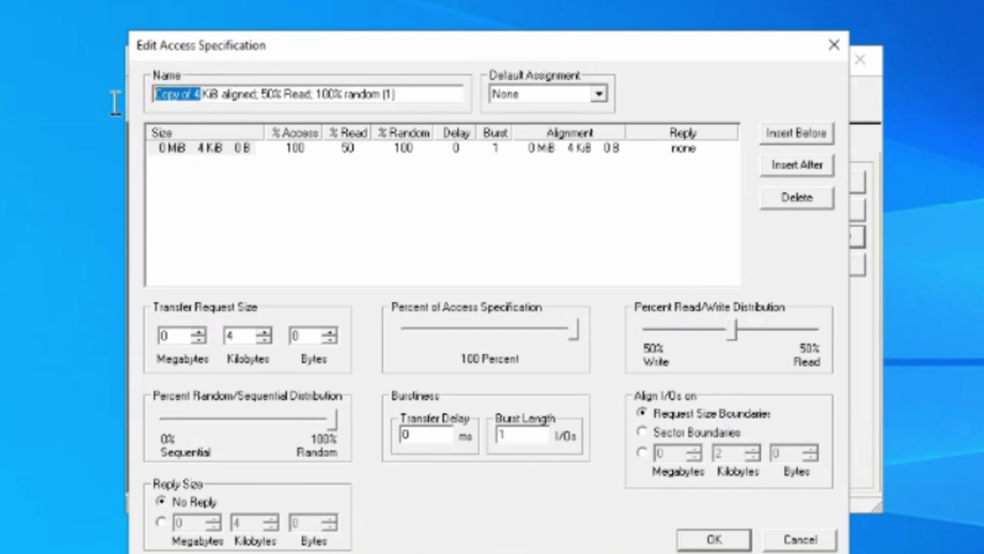
pyautogui.write('8')
pyautogui.press('End')
pyautogui.press('BackSpace')
pyautogui.press('BackSpace')
pyautogui.press('BackSpace')
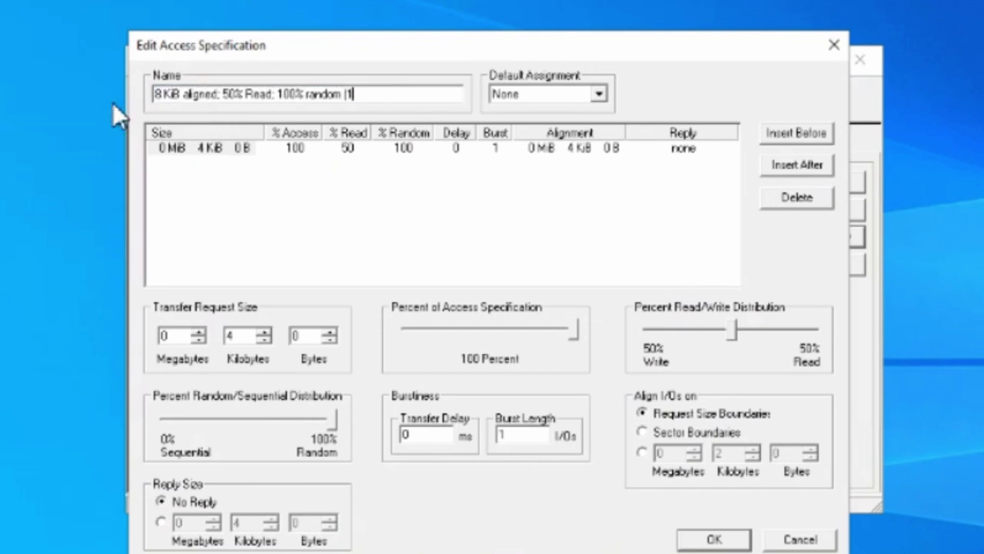
# Set the new access specification's transfer request size to 8 kilobytes and save the specification.
pyautogui.click(264, 332)
pyautogui.click(264, 332)
pyautogui.click(264, 332)
pyautogui.click(264, 332)
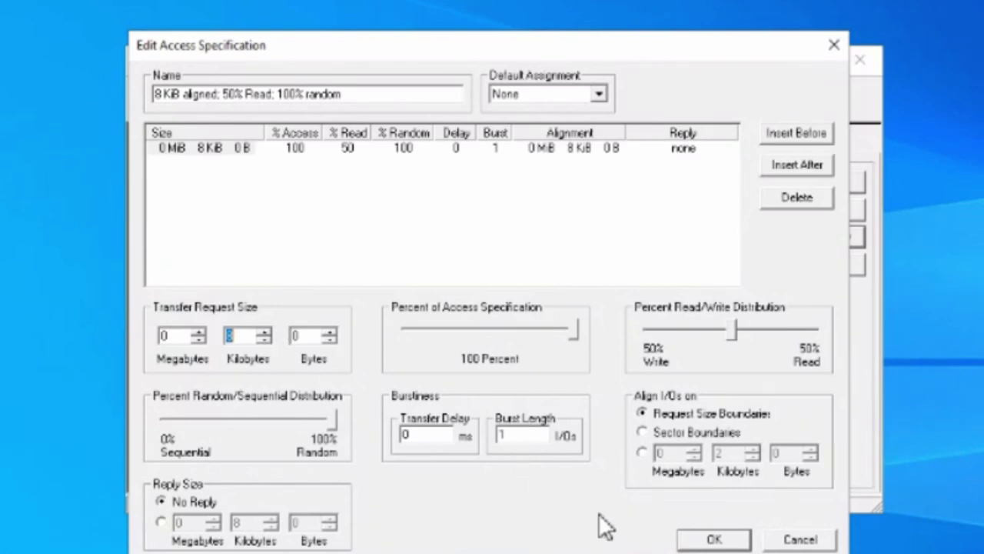
pyautogui.click(708, 537)
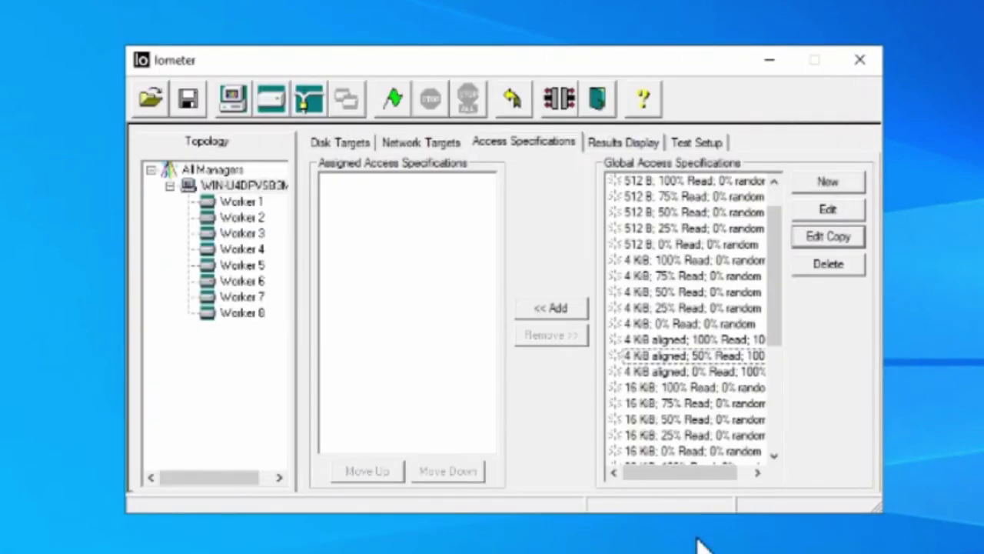
# Assign the "8 KiB aligned; 50% Read; 100% random" specification to all workers and check the assignment on the manager and individual workers.
pyautogui.click(661, 356)
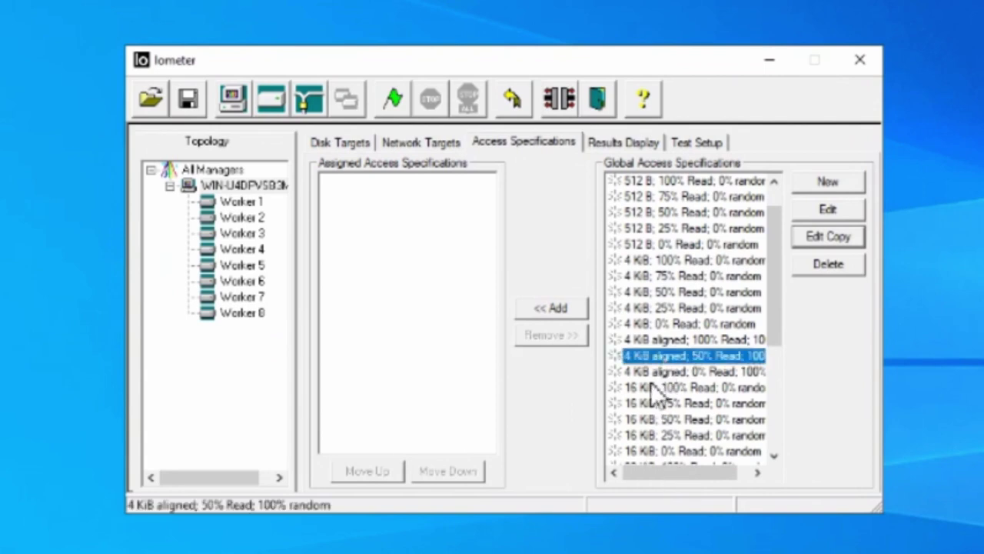
pyautogui.scroll(-4, 663, 332)
pyautogui.scroll(-1, 662, 329)
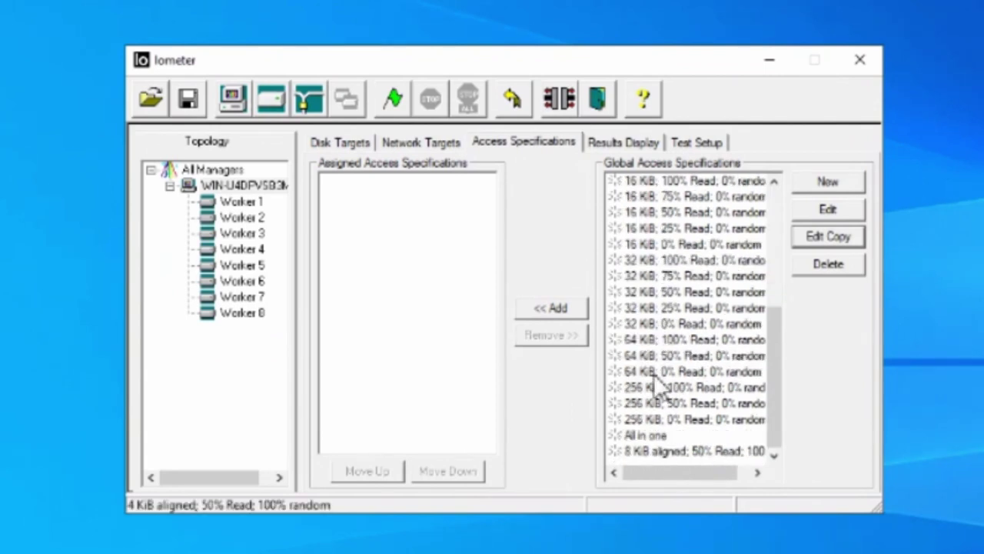
pyautogui.click(658, 449)
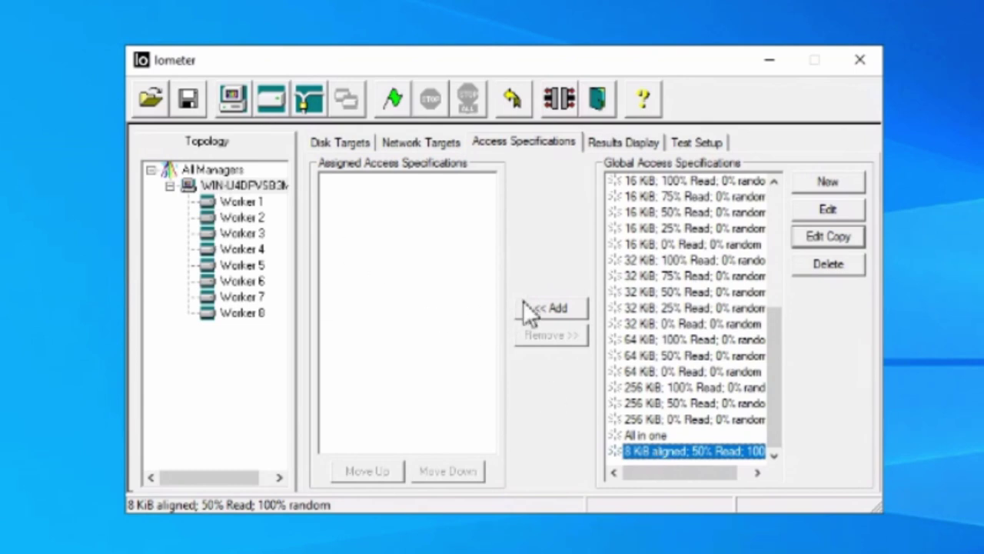
pyautogui.click(548, 308)
pyautogui.click(240, 187)
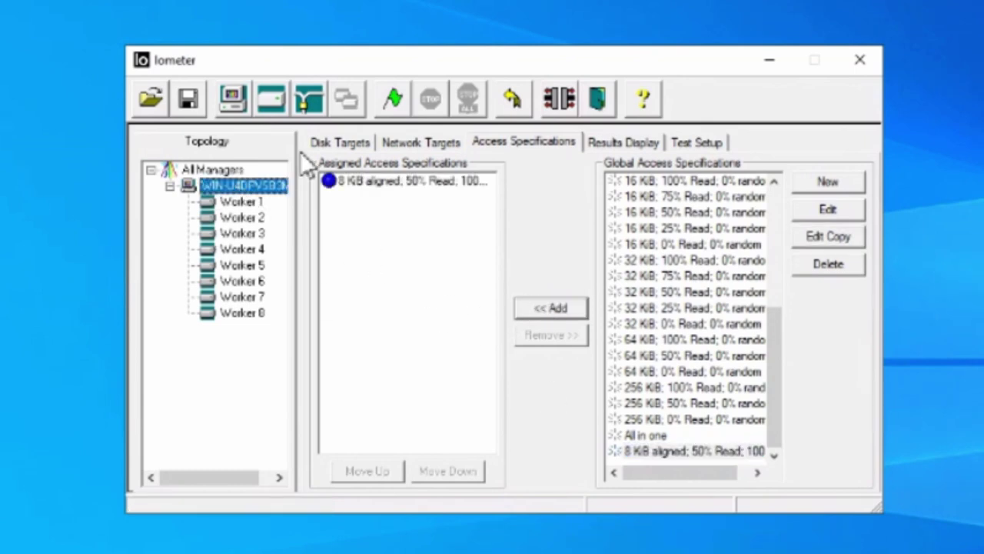
pyautogui.click(243, 249)
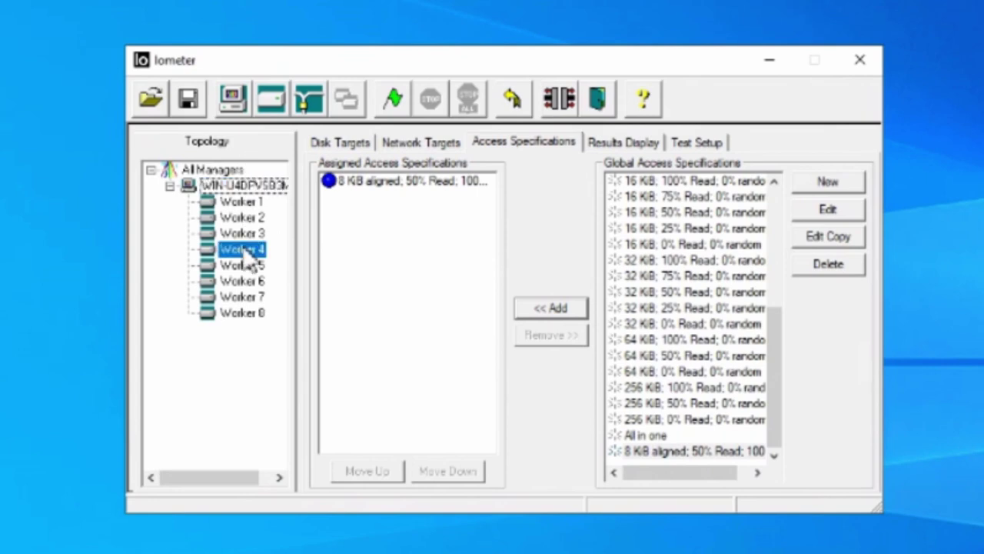
pyautogui.click(241, 313)
pyautogui.click(245, 186)
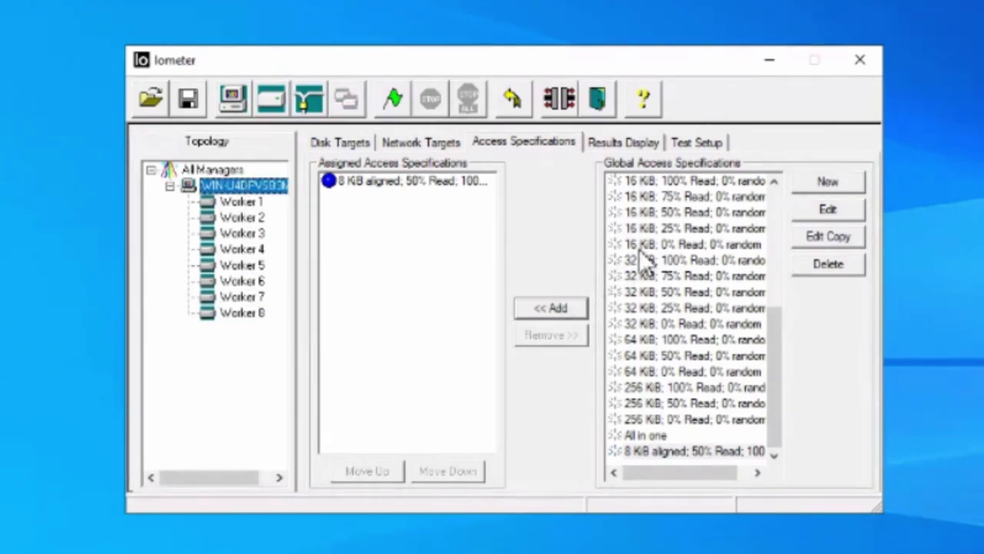
# Set the results display to update every 1 second and to show results since the last update.
pyautogui.click(638, 143)
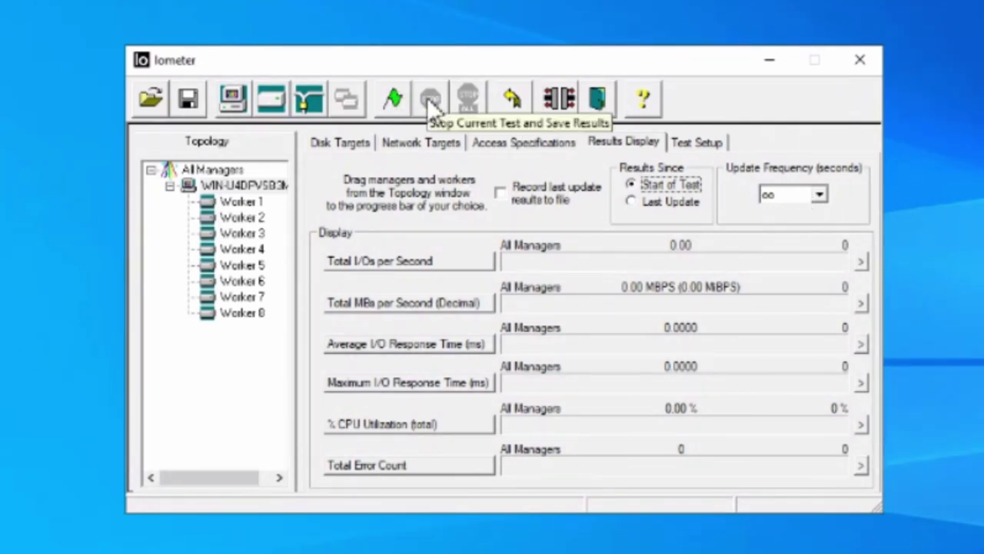
pyautogui.click(820, 196)
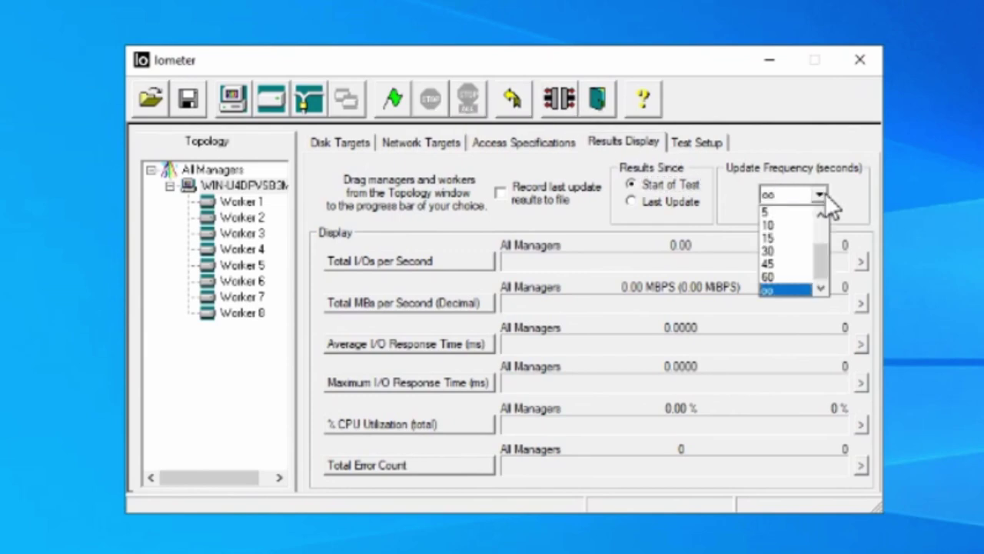
pyautogui.scroll(2, 769, 269)
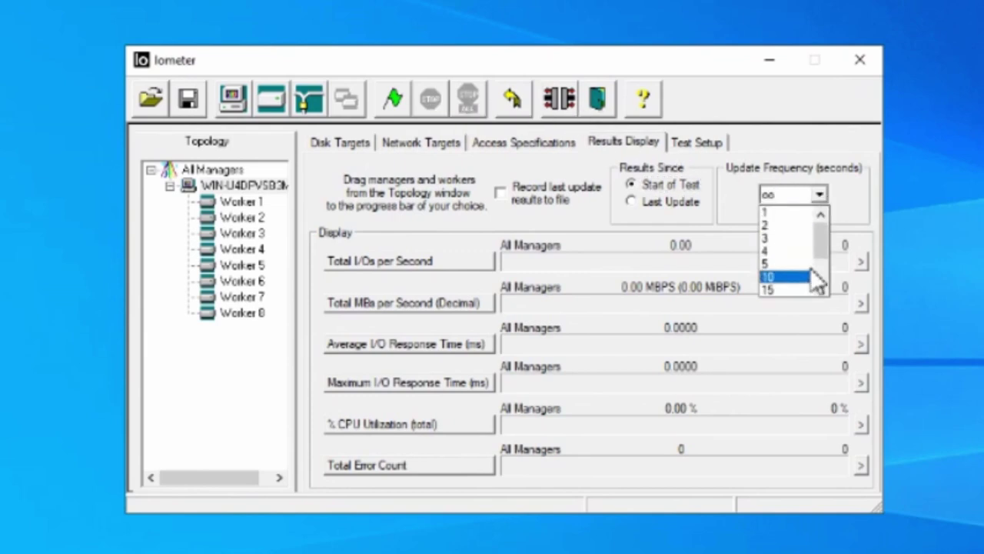
pyautogui.click(776, 215)
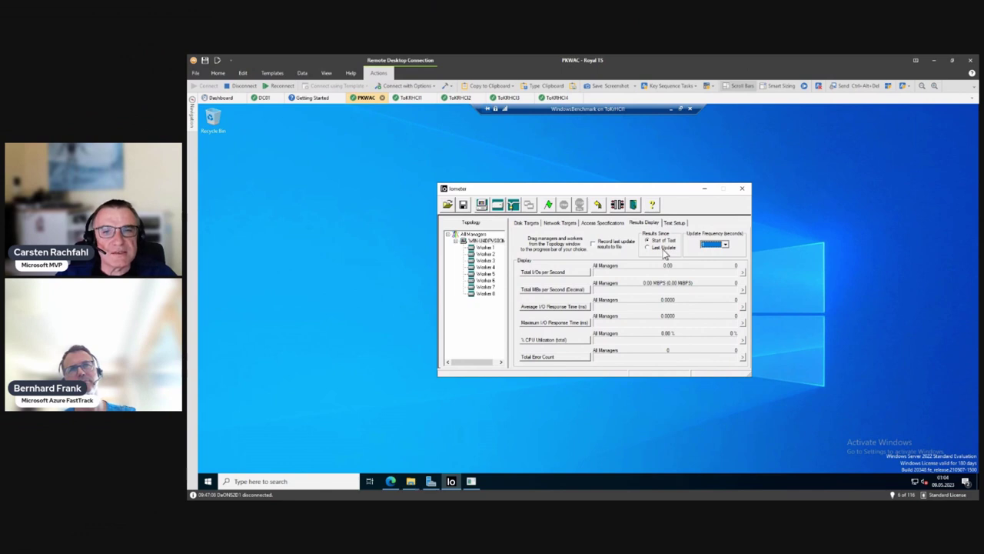
pyautogui.click(660, 246)
pyautogui.click(659, 242)
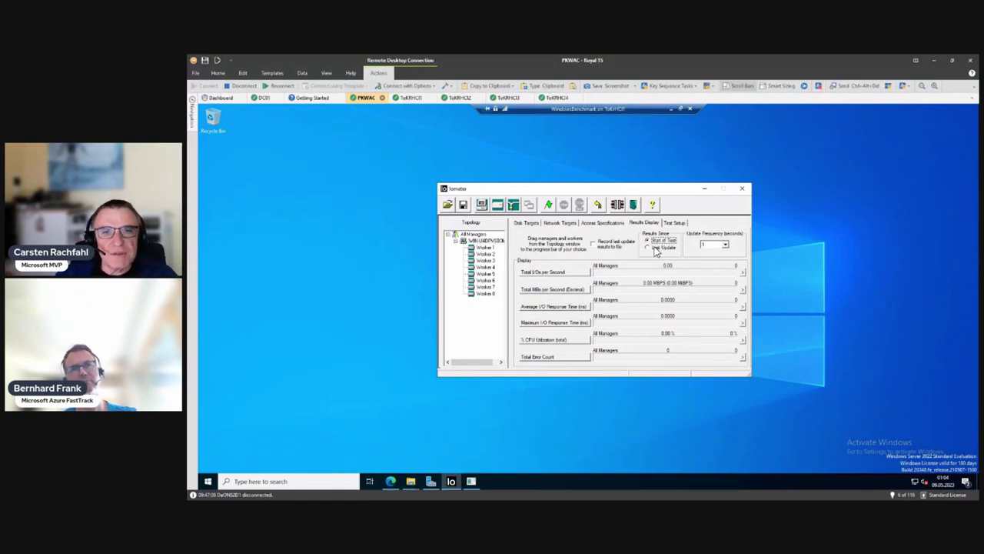
pyautogui.click(655, 250)
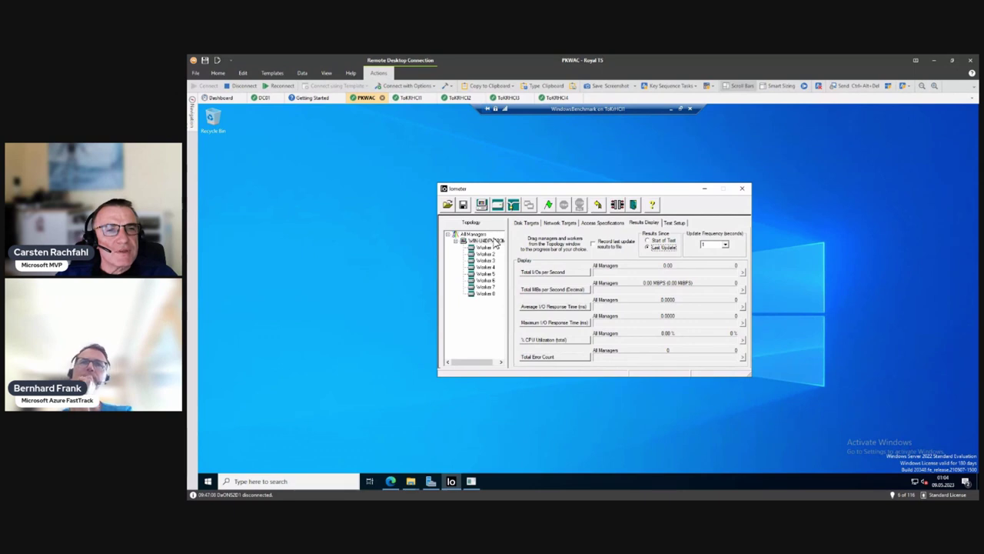
# Save the test configuration under the default file name in the iometer-1.1.0-win64.x86_64-bin folder on drive C:.
pyautogui.click(463, 205)
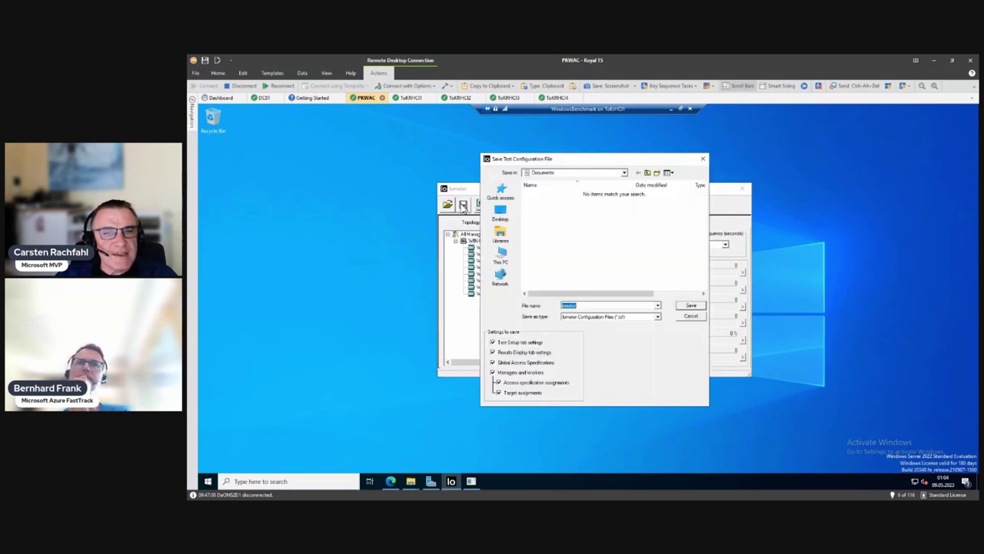
pyautogui.click(498, 260)
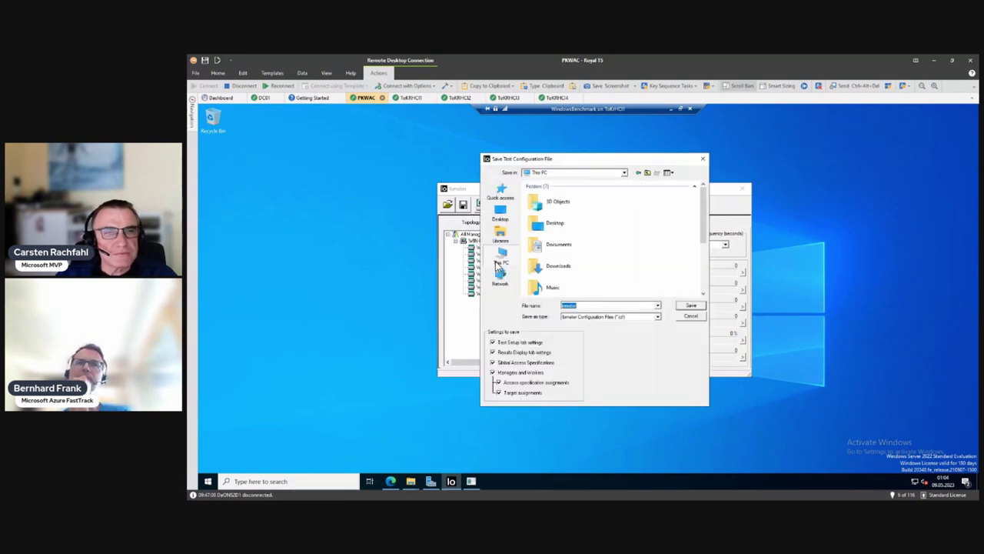
pyautogui.click(537, 187)
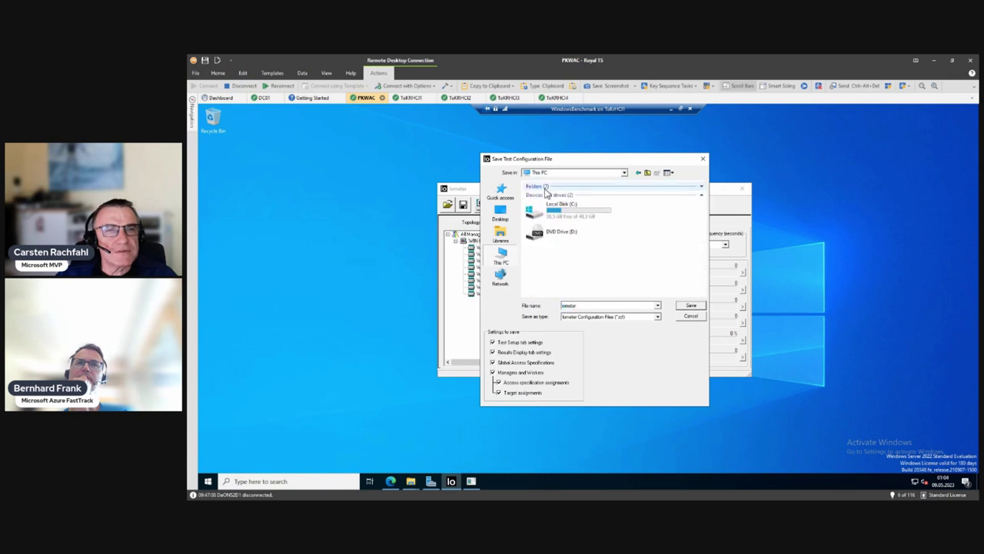
pyautogui.doubleClick(548, 219)
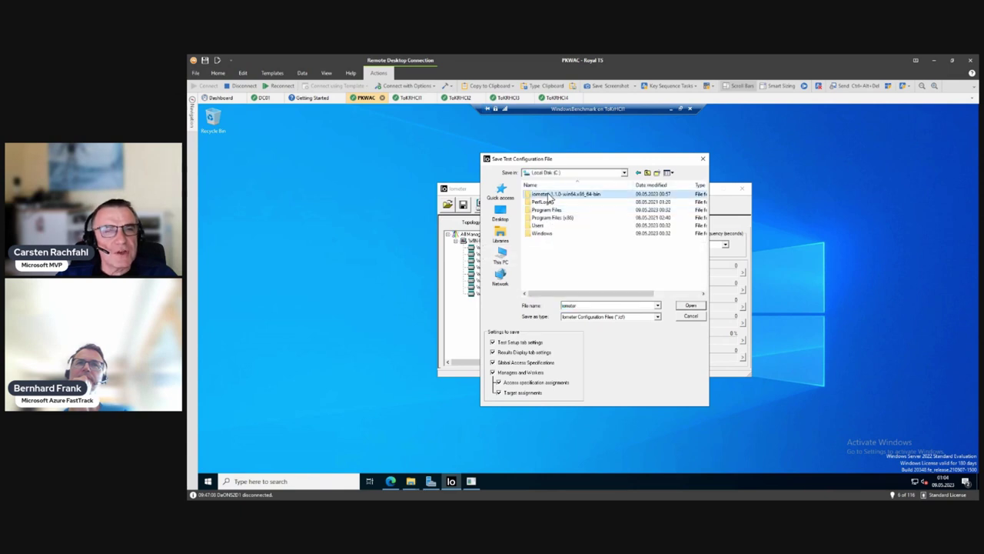
pyautogui.doubleClick(549, 192)
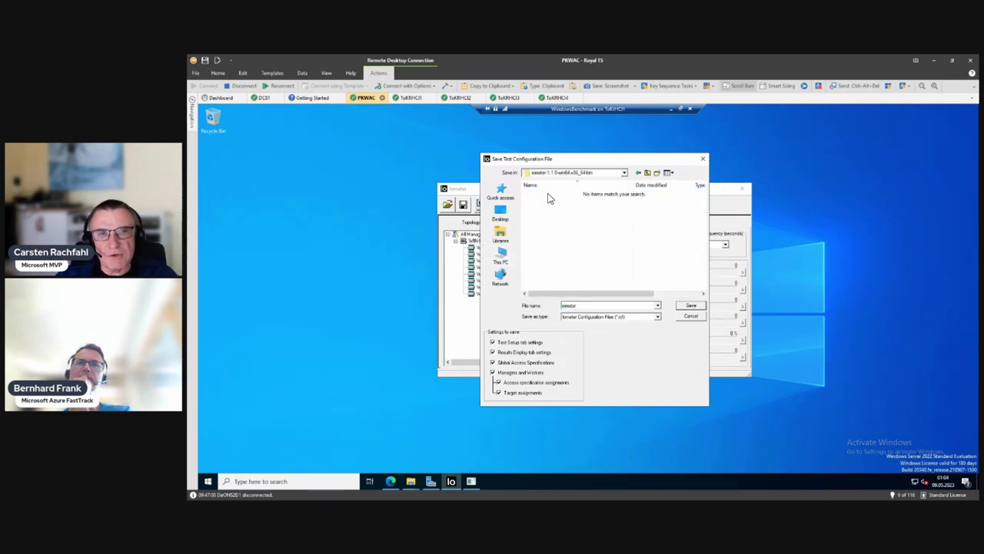
pyautogui.click(690, 306)
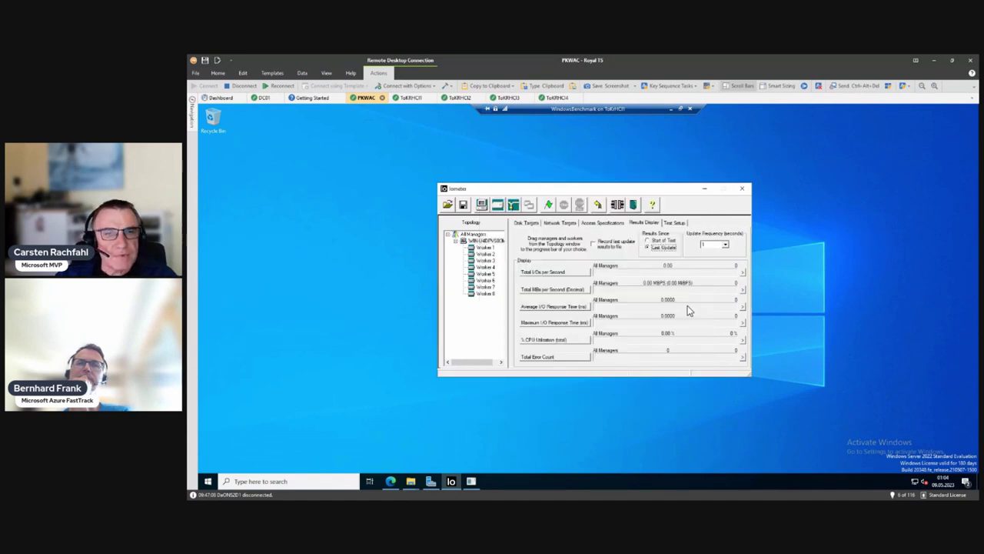
# Remove Workers 2 through 8 from the manager, keeping only Worker 1.
pyautogui.click(484, 253)
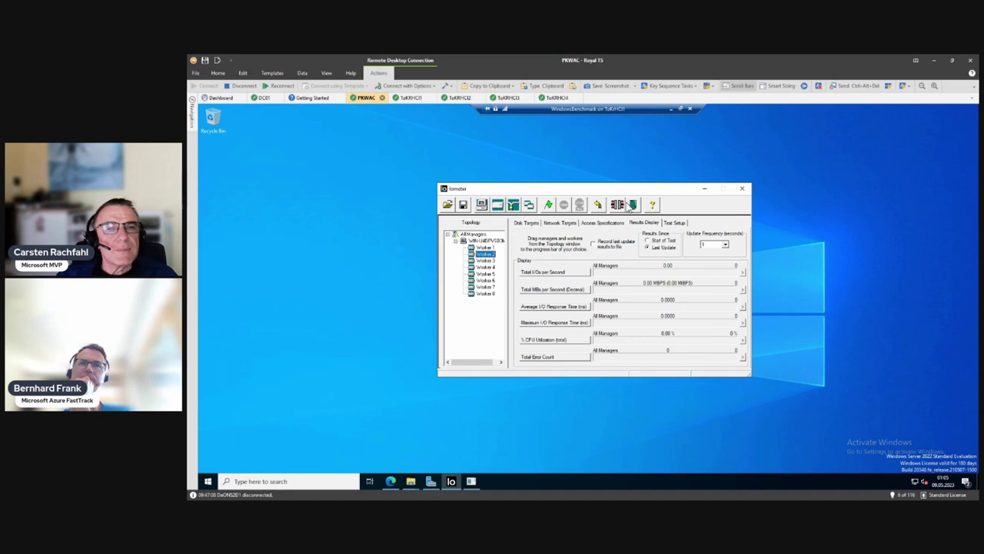
pyautogui.click(617, 206)
pyautogui.click(617, 206)
pyautogui.click(616, 206)
pyautogui.click(616, 206)
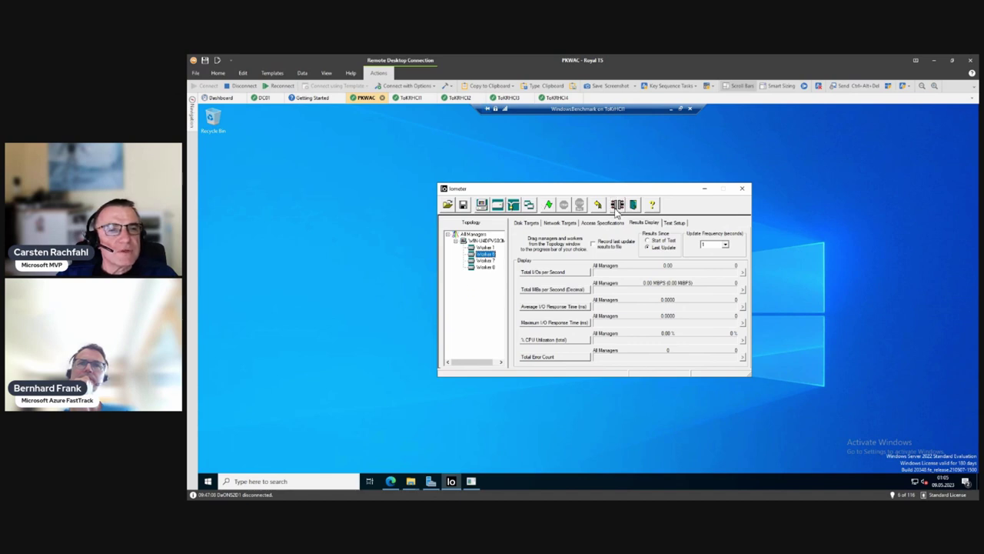
pyautogui.click(616, 206)
pyautogui.click(617, 206)
pyautogui.click(616, 207)
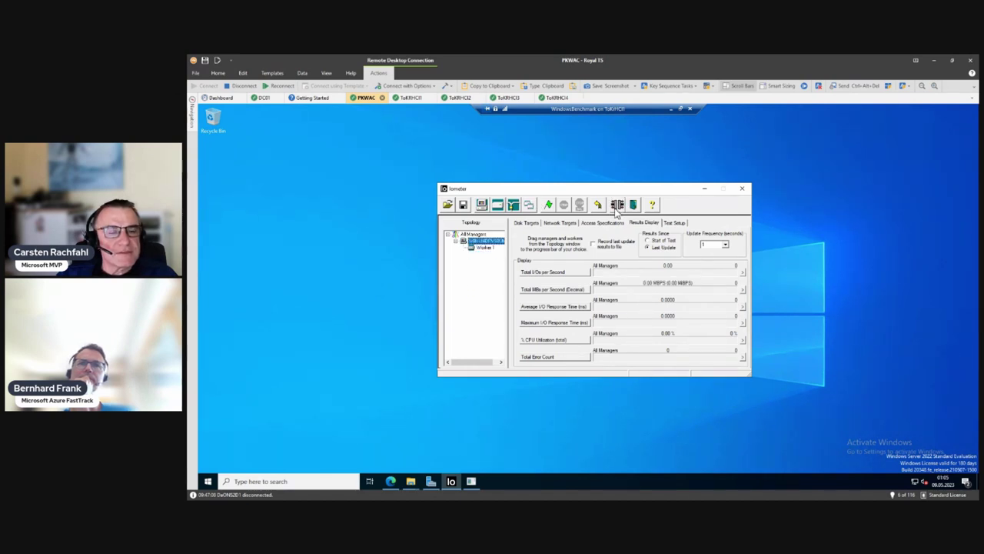
# Start the benchmark test and decline saving a results file.
pyautogui.click(549, 204)
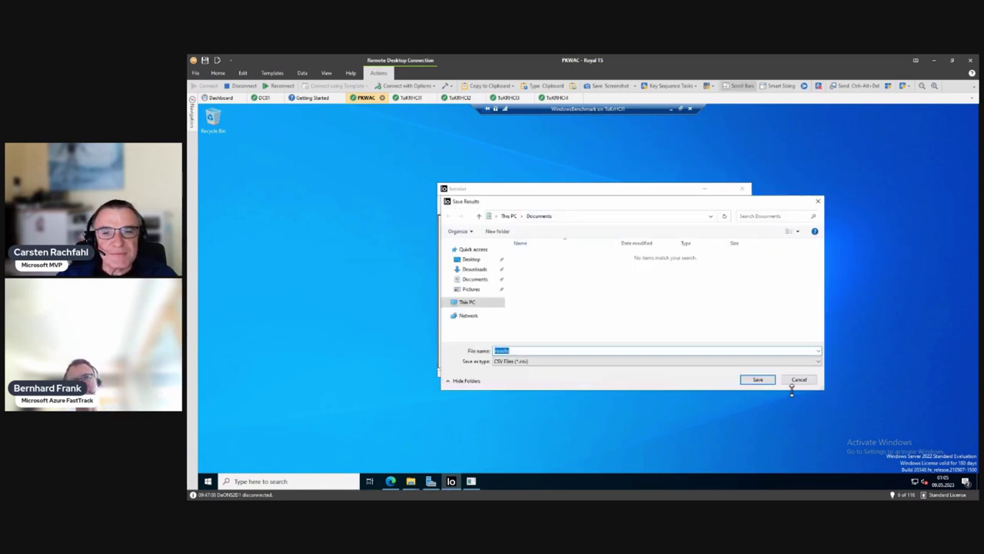
pyautogui.click(799, 380)
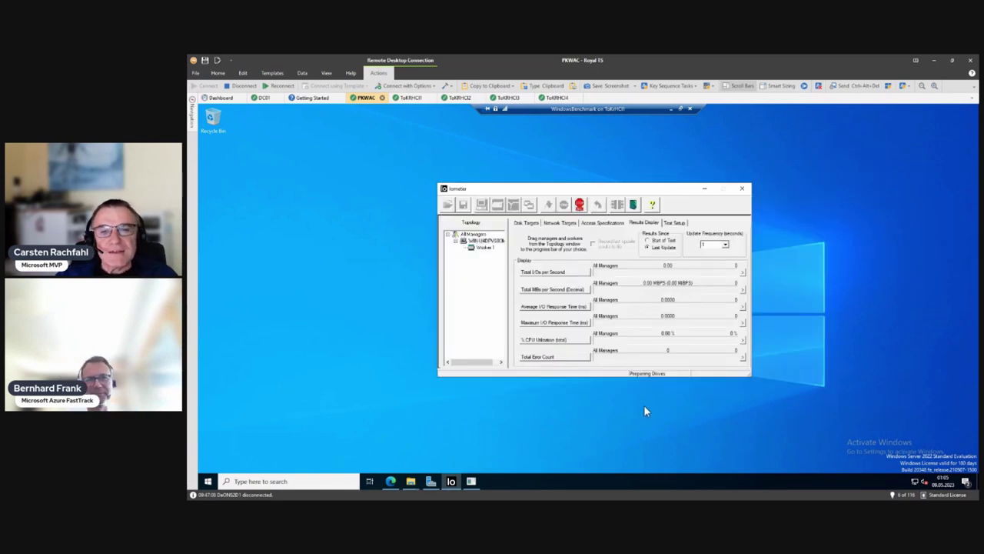
# Switch to File Explorer and open Local Disk (C:) to check for the Iometer test file.
pyautogui.click(412, 481)
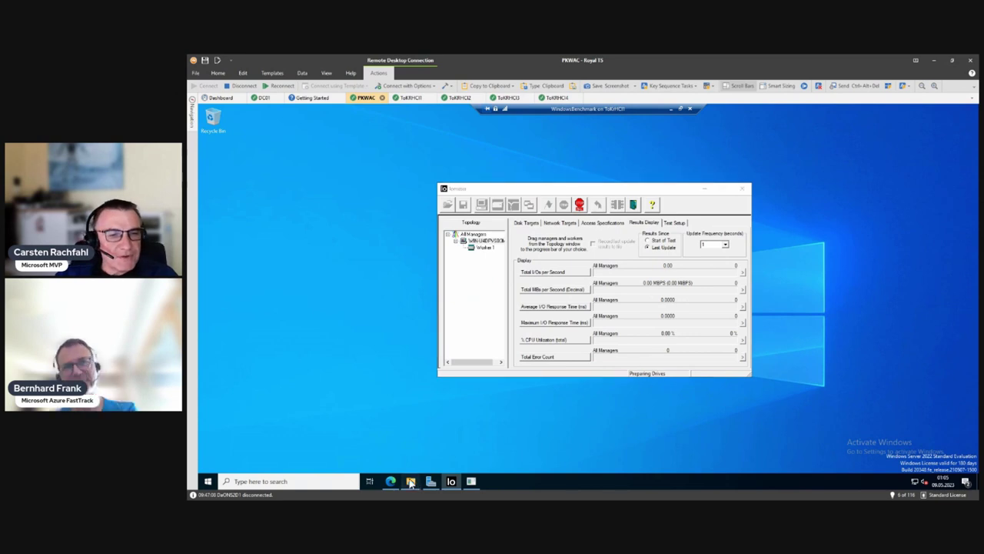
pyautogui.click(377, 446)
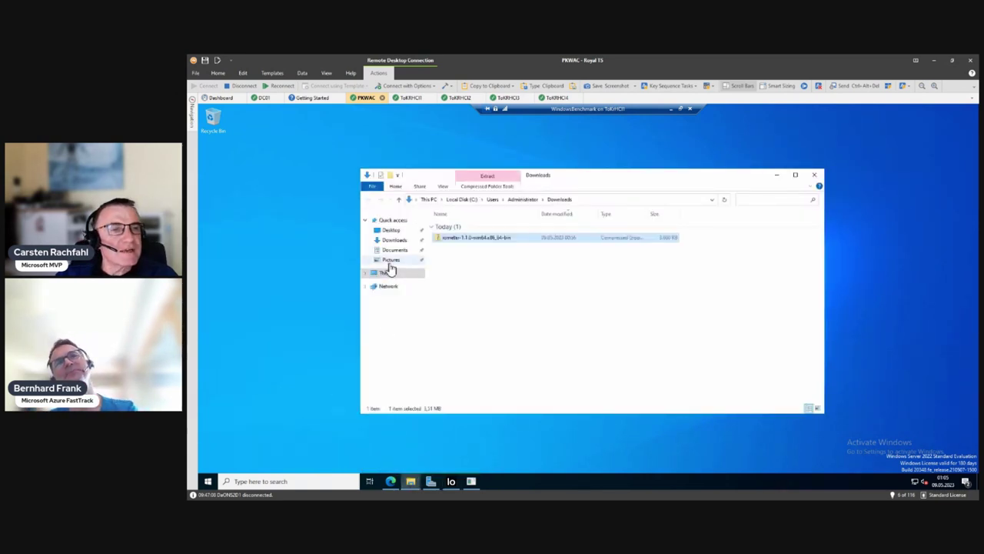
pyautogui.click(387, 273)
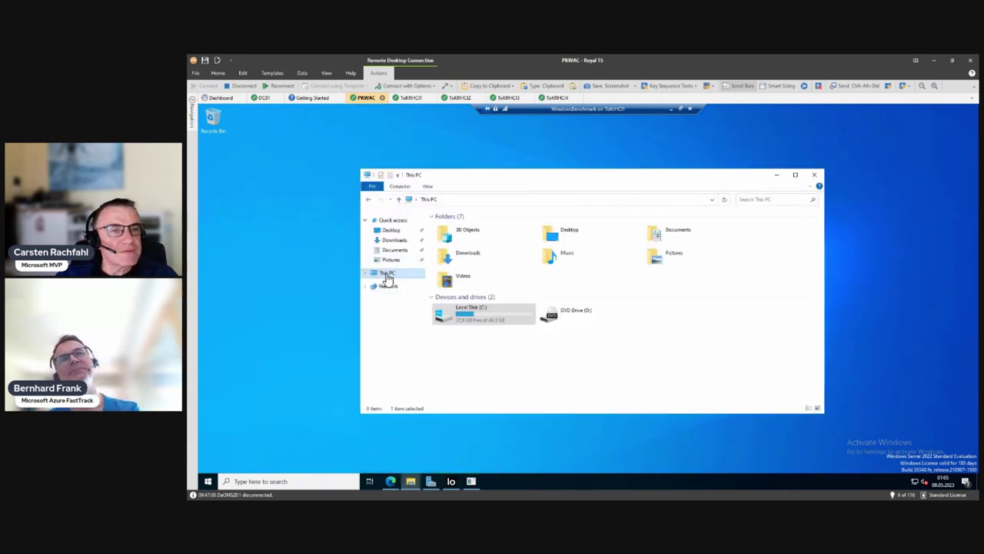
pyautogui.doubleClick(453, 309)
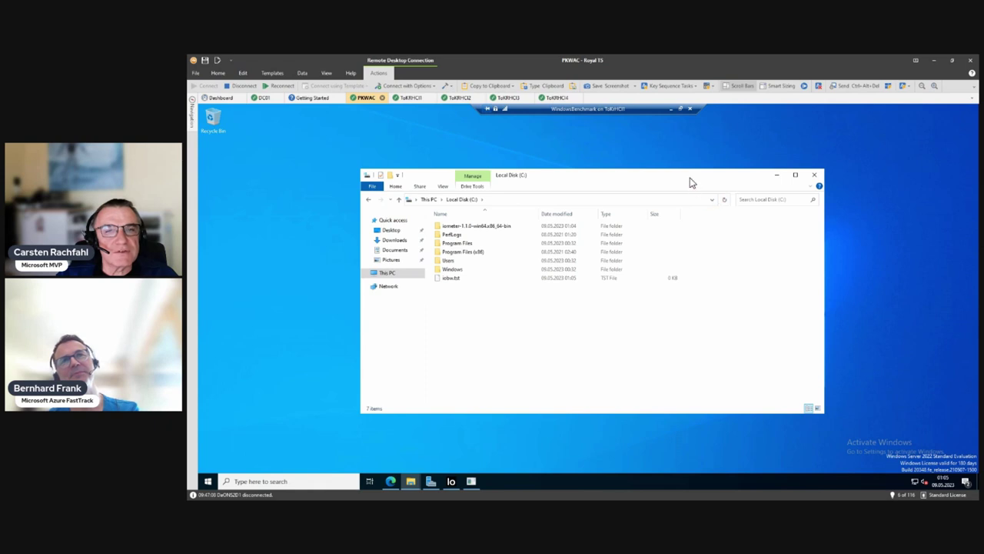
# Rearrange the File Explorer and Iometer windows so the test status and the drive C: file details are both visible.
pyautogui.moveTo(691, 180); pyautogui.dragTo(778, 206)
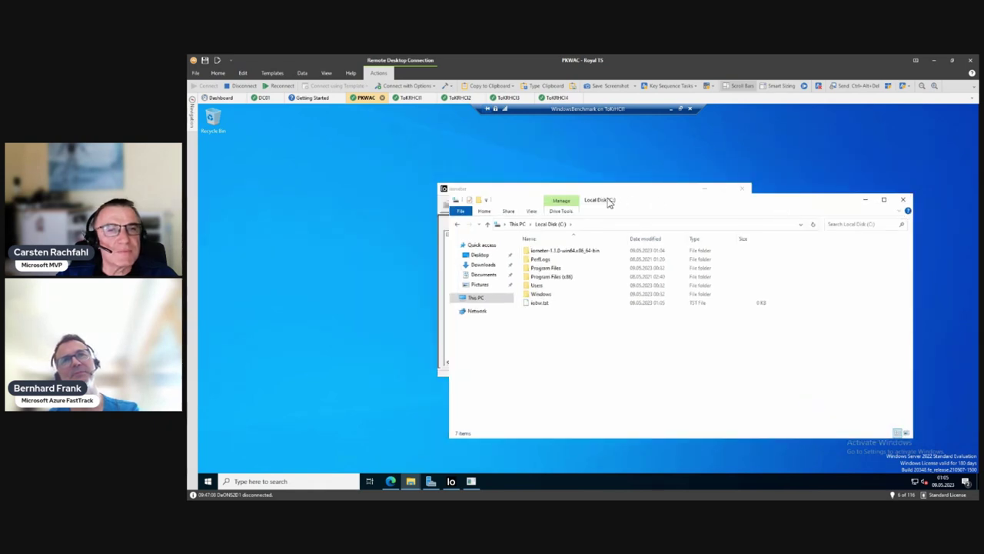
pyautogui.click(459, 186)
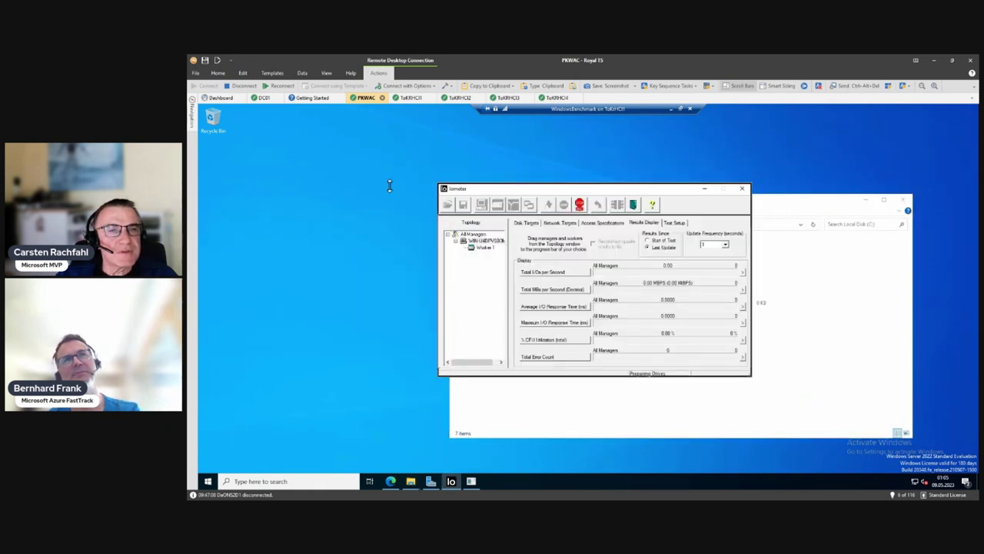
pyautogui.moveTo(465, 192); pyautogui.dragTo(272, 169)
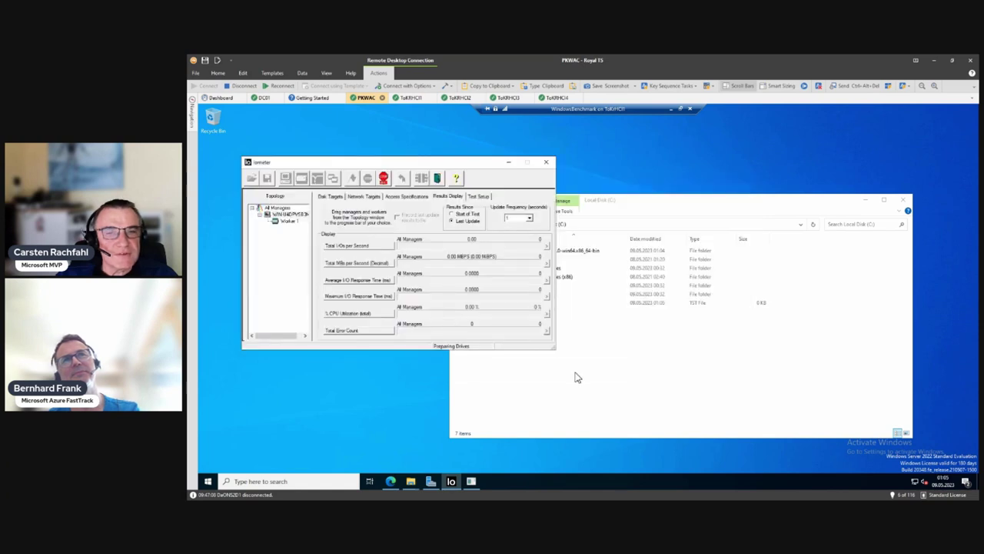
# Check the size of the iobw.tst test file on drive C: in its properties.
pyautogui.click(641, 343)
pyautogui.rightClick(763, 304)
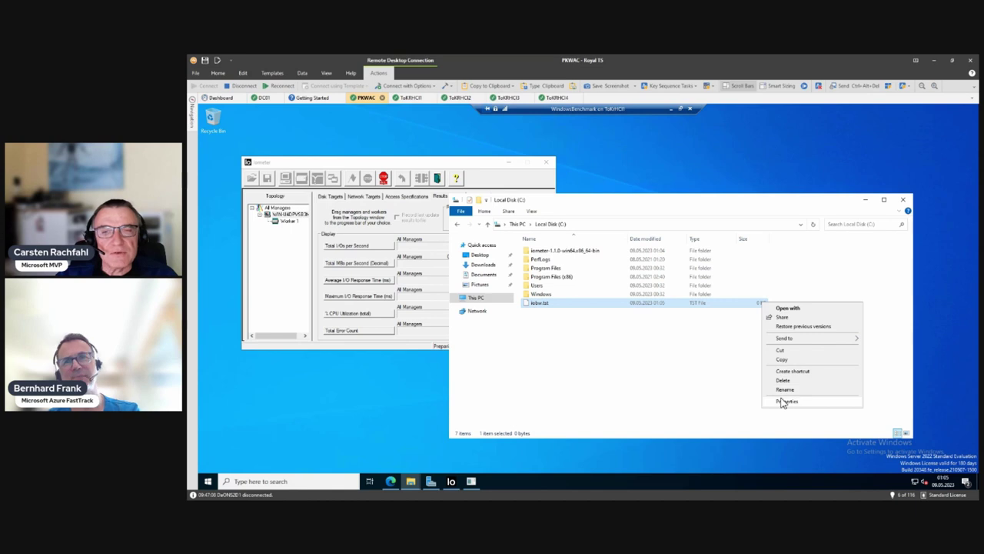
pyautogui.click(782, 401)
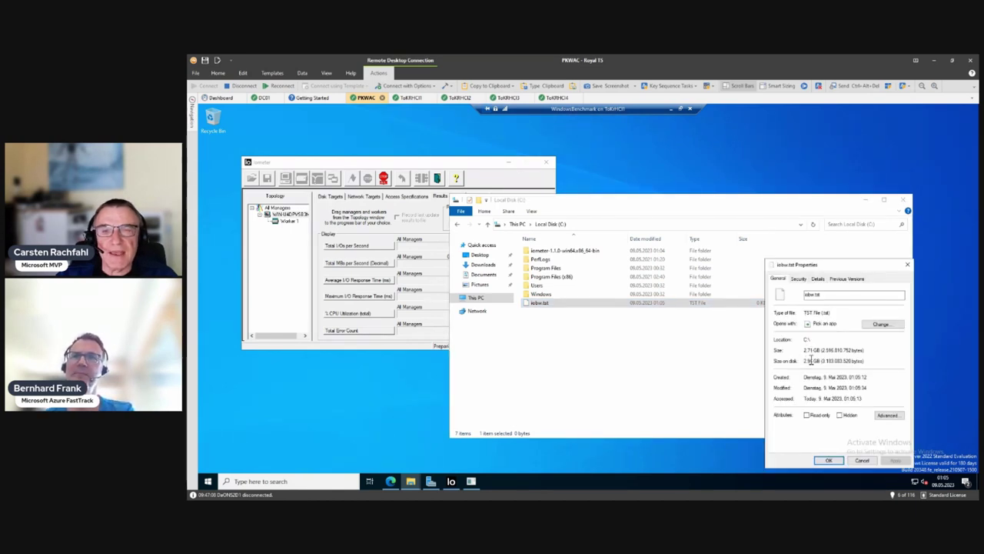
pyautogui.click(861, 460)
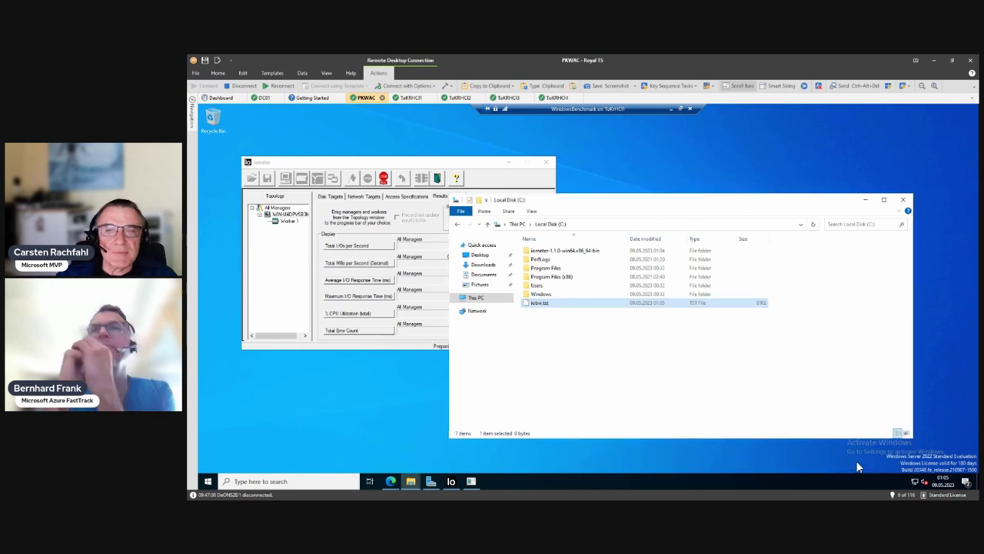
# Refresh the drive C: listing and recheck the iobw.tst file's properties to follow its growth.
pyautogui.click(813, 225)
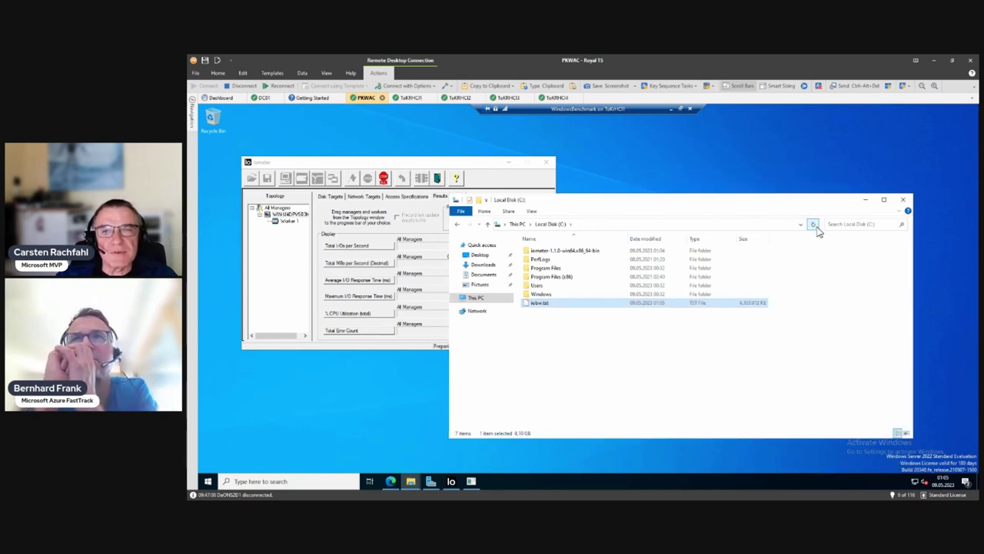
pyautogui.click(817, 229)
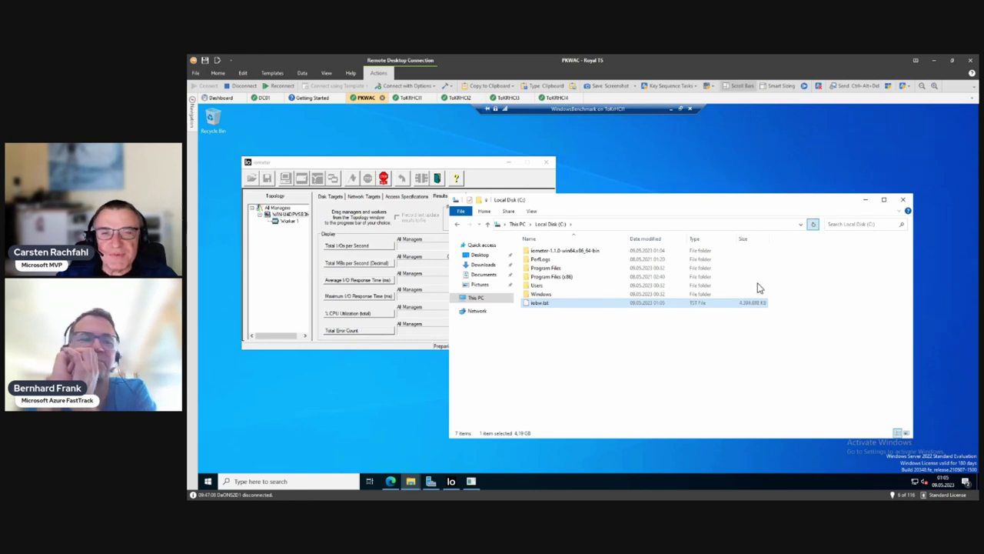
pyautogui.rightClick(746, 304)
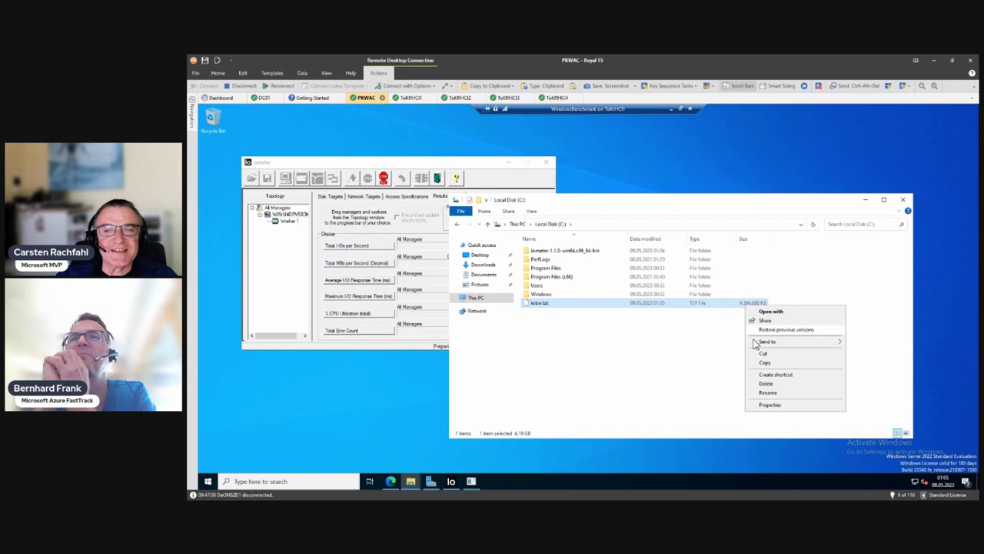
pyautogui.click(769, 404)
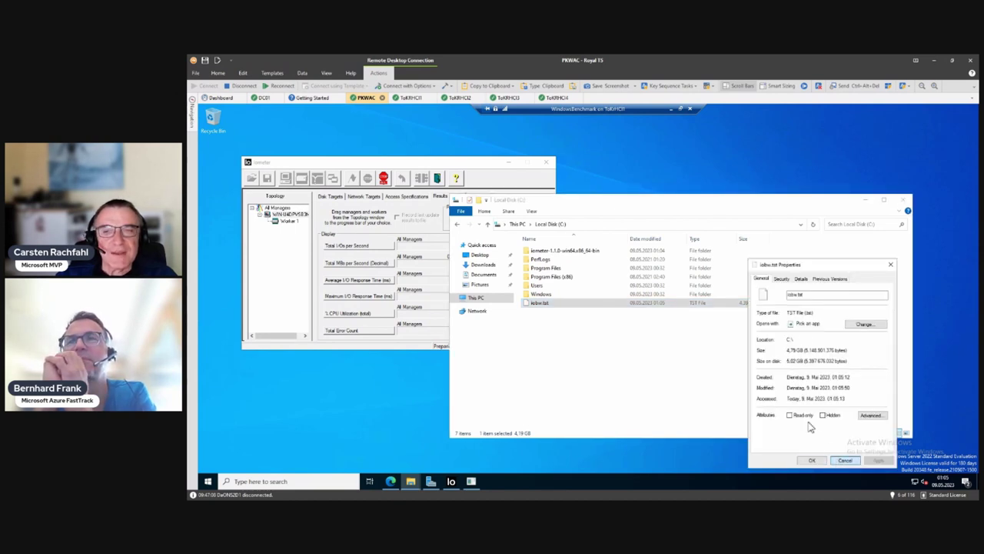
pyautogui.click(841, 460)
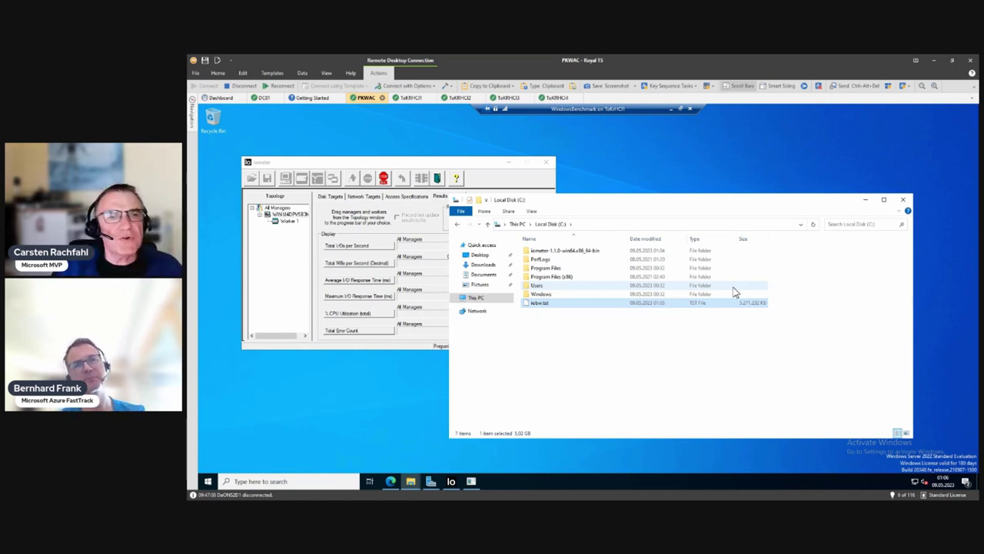
# Compare Iometer's maximum disk size setting with iobw.tst, refreshing the drive C: listing and widening the Size column to show the full value.
pyautogui.click(332, 197)
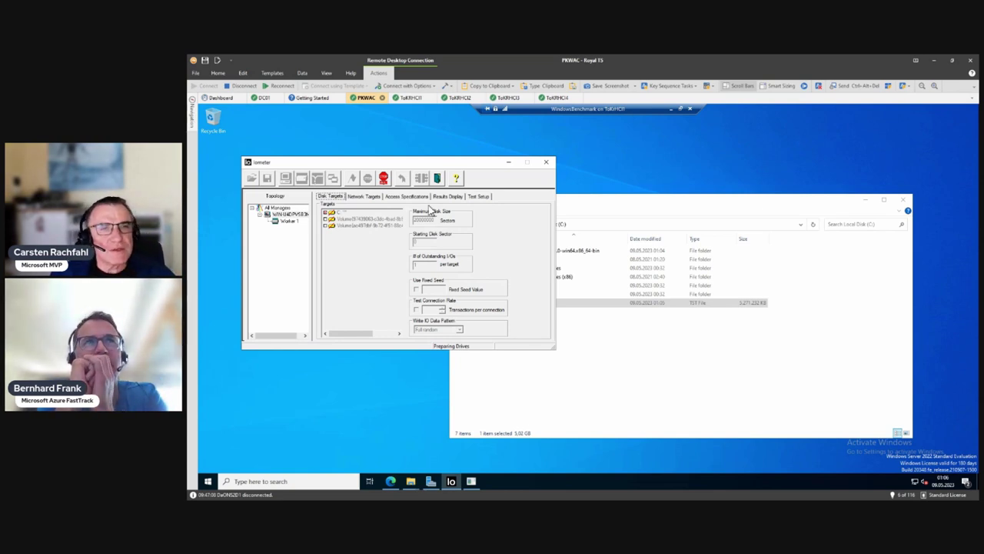
pyautogui.click(679, 362)
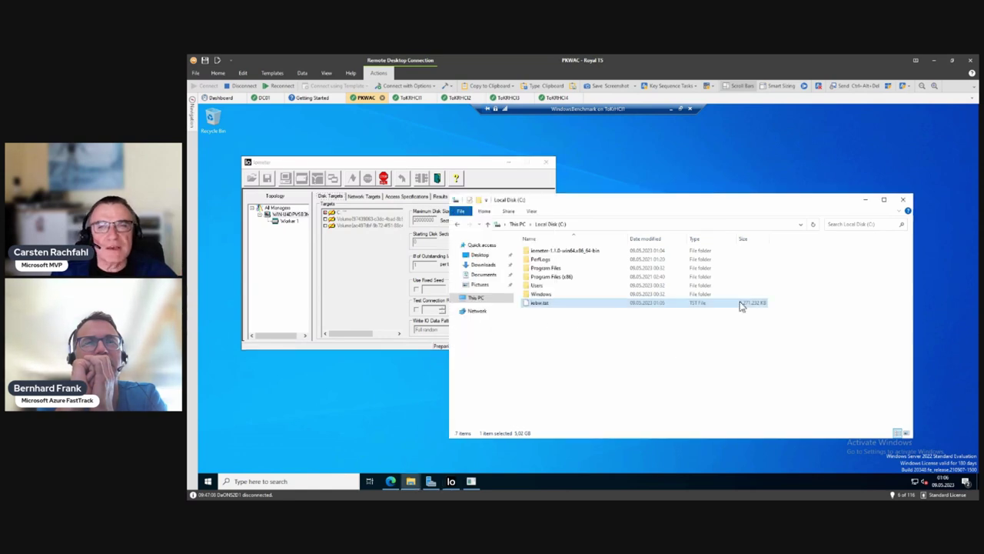
pyautogui.click(813, 224)
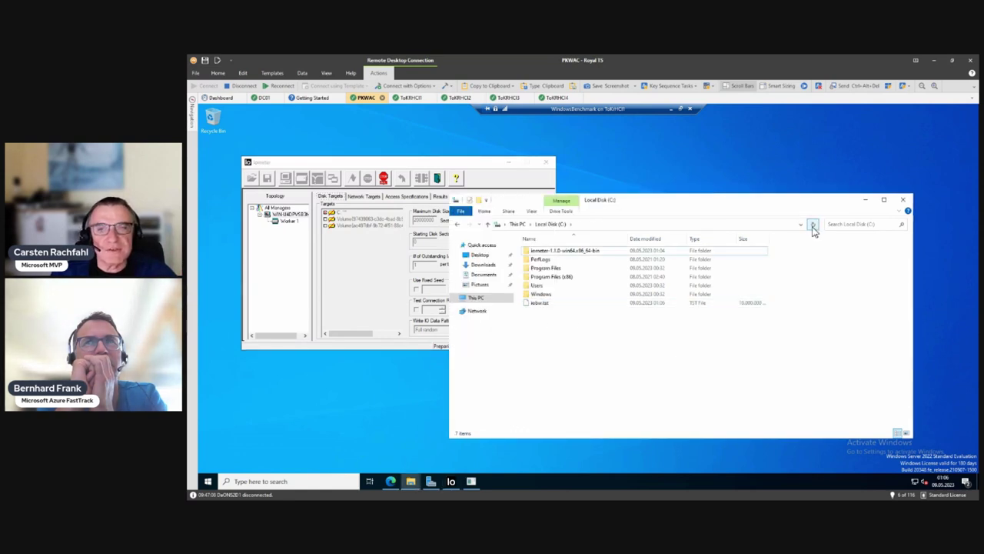
pyautogui.click(751, 302)
pyautogui.moveTo(770, 239); pyautogui.dragTo(805, 237)
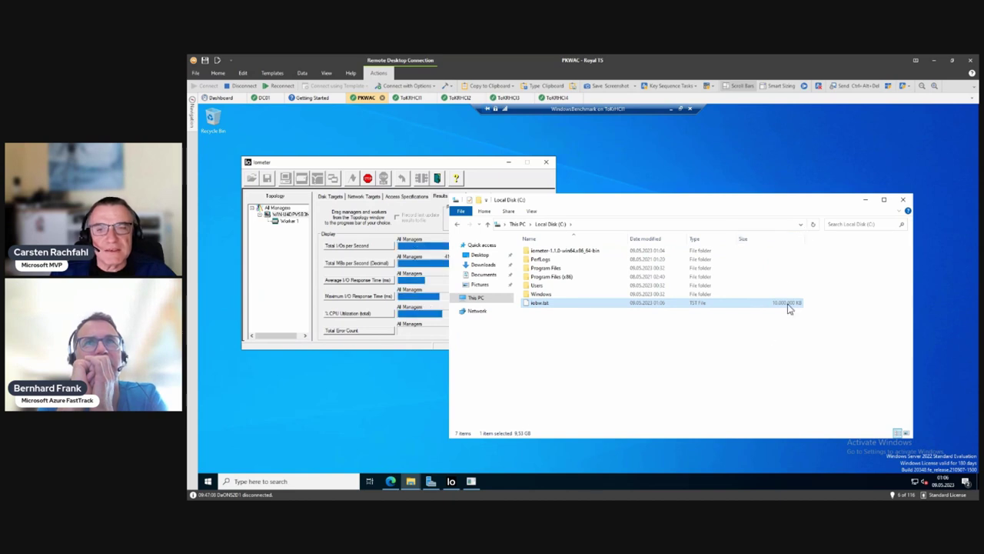
# Reposition the Iometer window and minimize File Explorer so the test results are fully visible.
pyautogui.moveTo(438, 165); pyautogui.dragTo(521, 140)
pyautogui.click(853, 198)
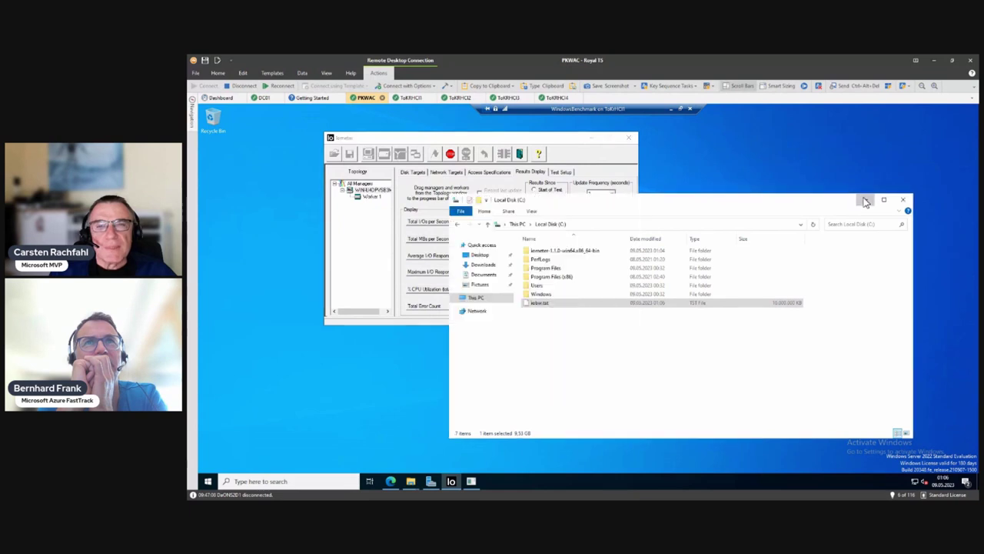
pyautogui.click(865, 199)
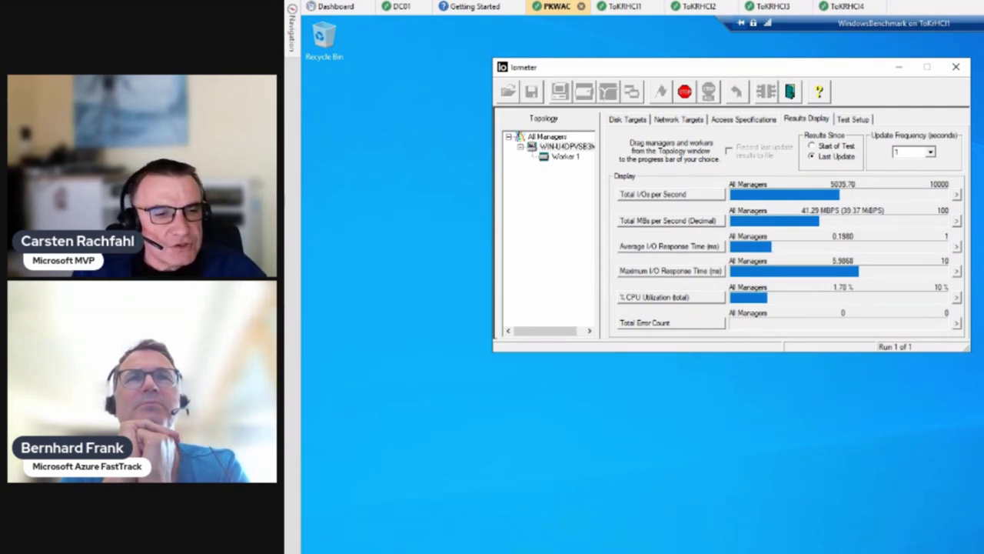
# Open Windows PowerShell as administrator inside the benchmark virtual machine.
pyautogui.click(315, 551)
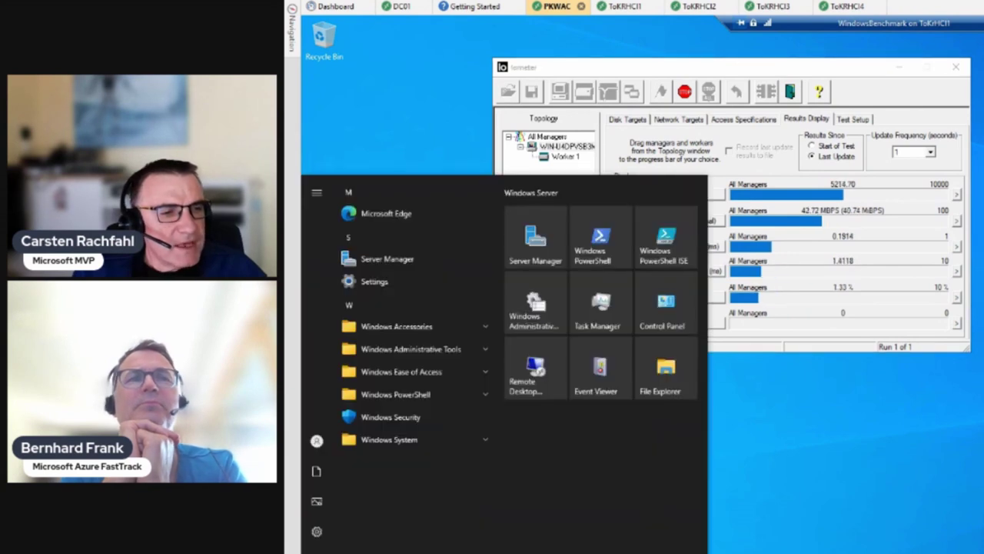
pyautogui.click(391, 394)
pyautogui.rightClick(401, 439)
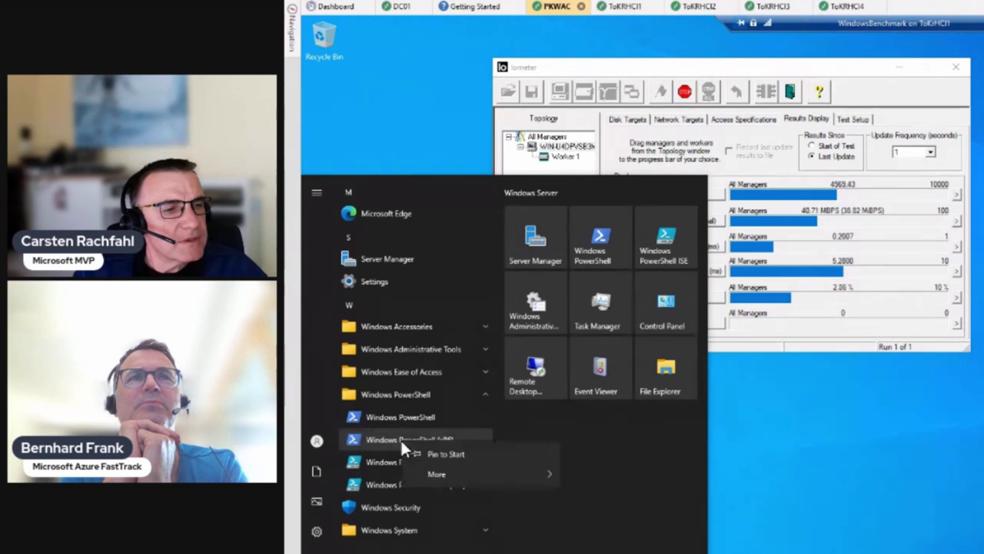
pyautogui.rightClick(396, 418)
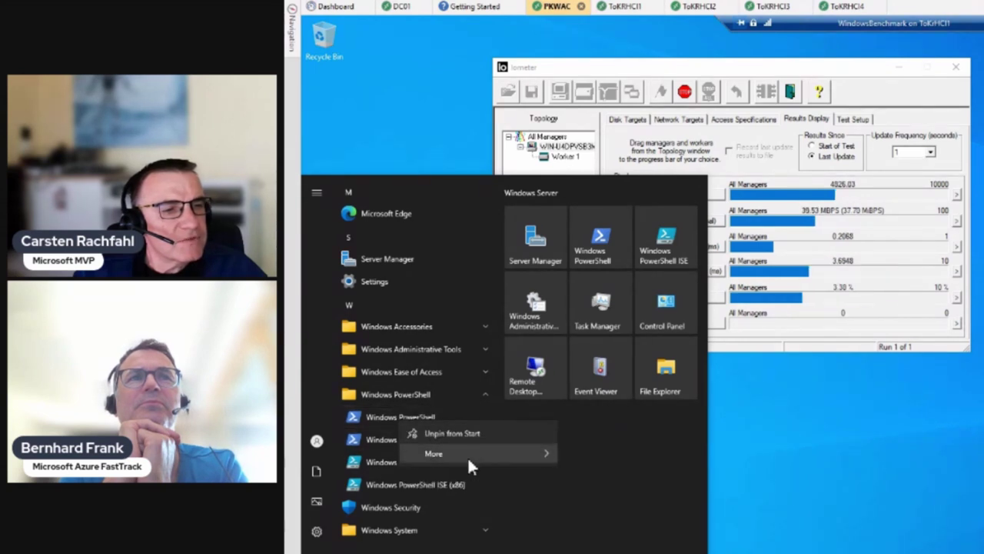
pyautogui.moveTo(467, 456)
pyautogui.click(598, 494)
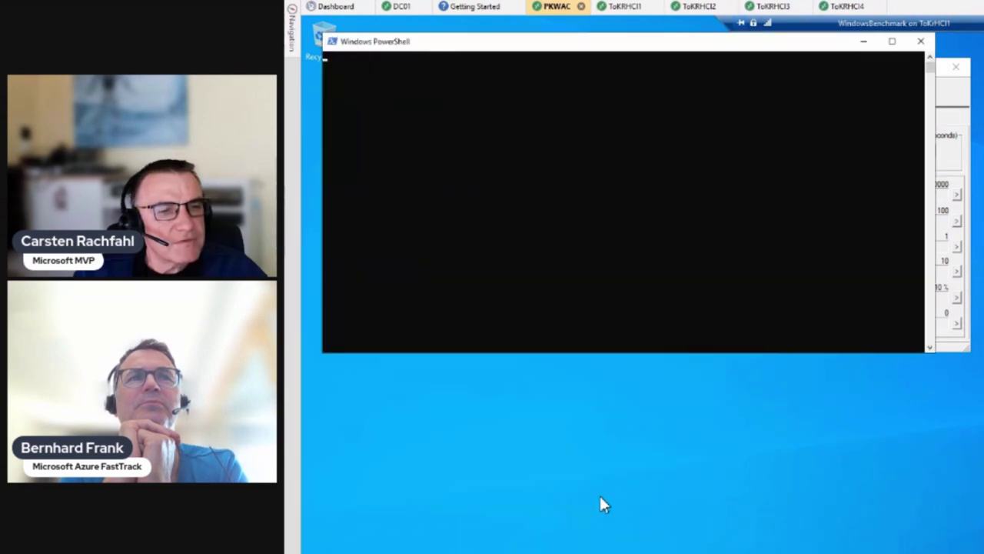
# Run diskperf -Y to enable the disk performance counters and minimize the PowerShell window.
pyautogui.click(495, 299)
pyautogui.write('diskp')
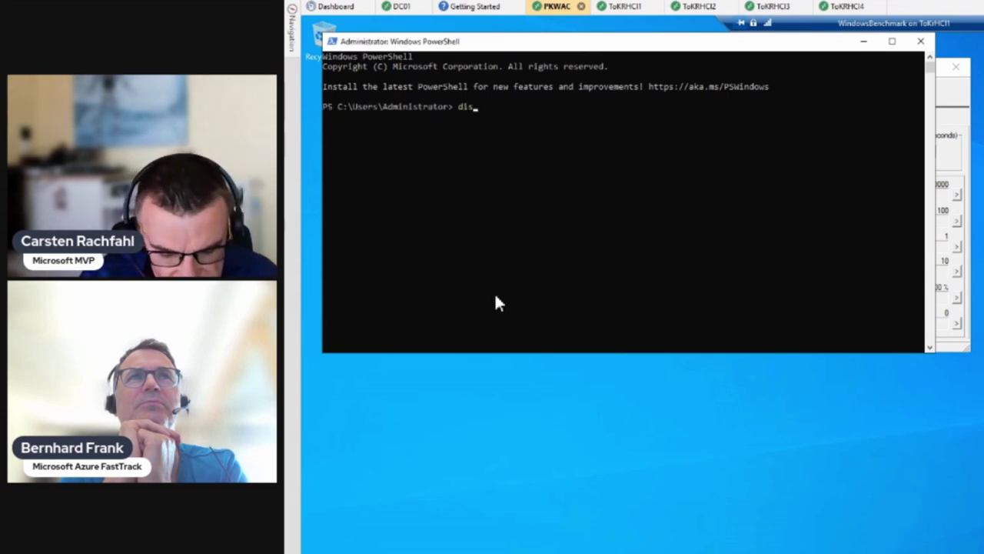
pyautogui.write('erf -Y')
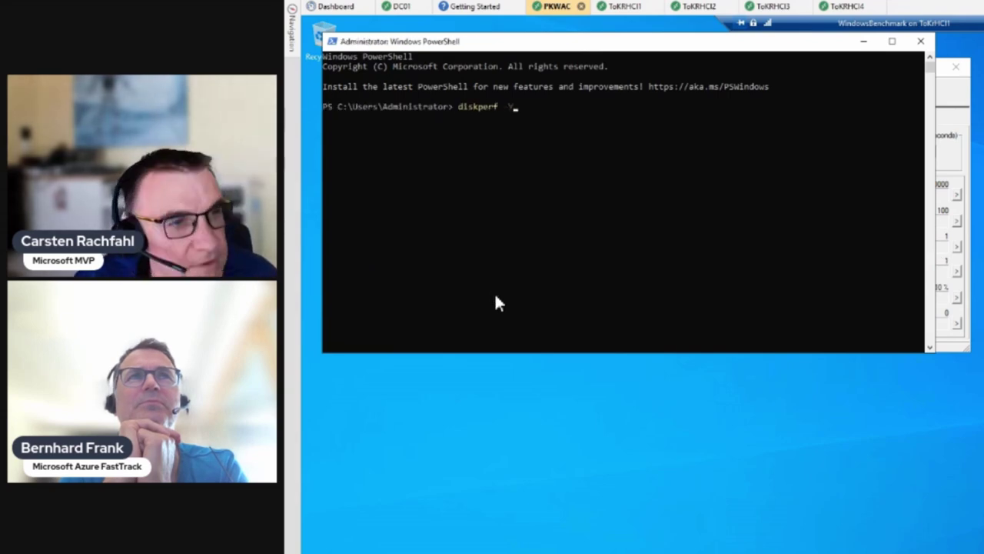
pyautogui.press('Return')
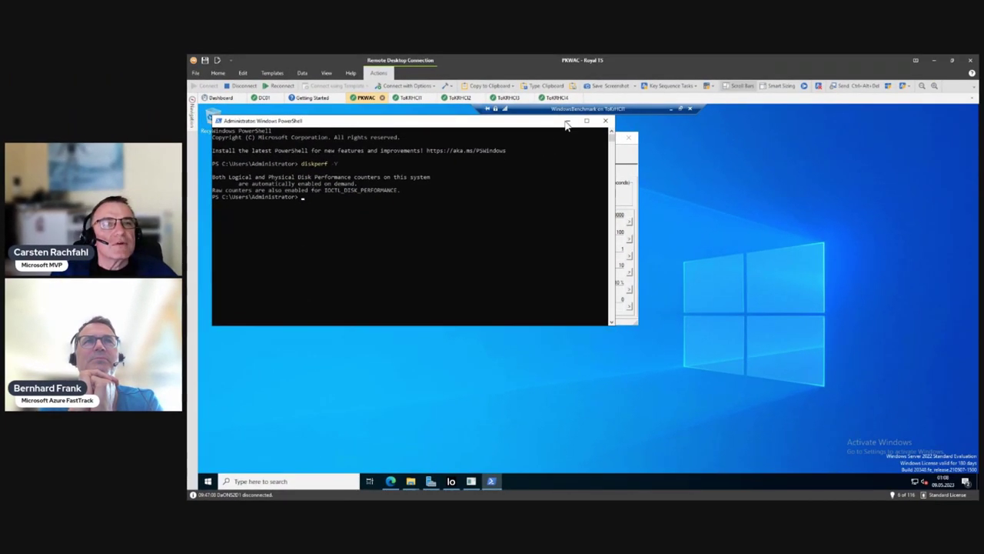
pyautogui.click(853, 44)
# Open Task Manager in detailed view beside Iometer and show the performance graphs for Disk 0 (C:).
pyautogui.rightClick(635, 483)
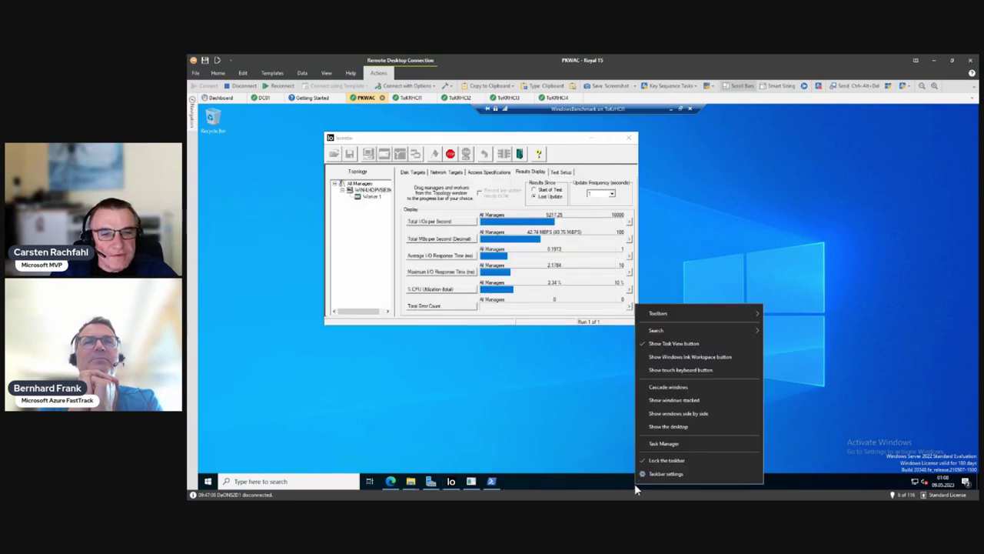
pyautogui.click(671, 450)
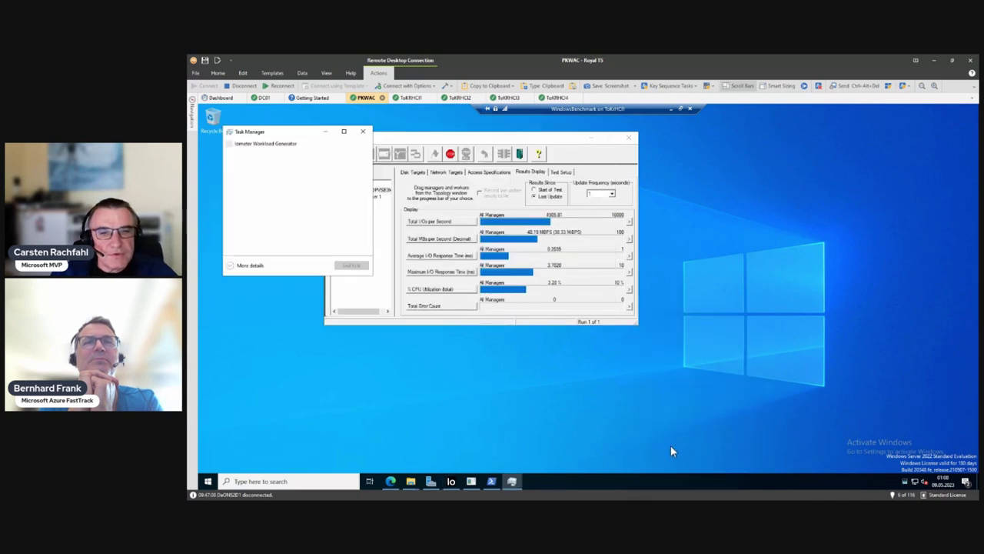
pyautogui.click(248, 265)
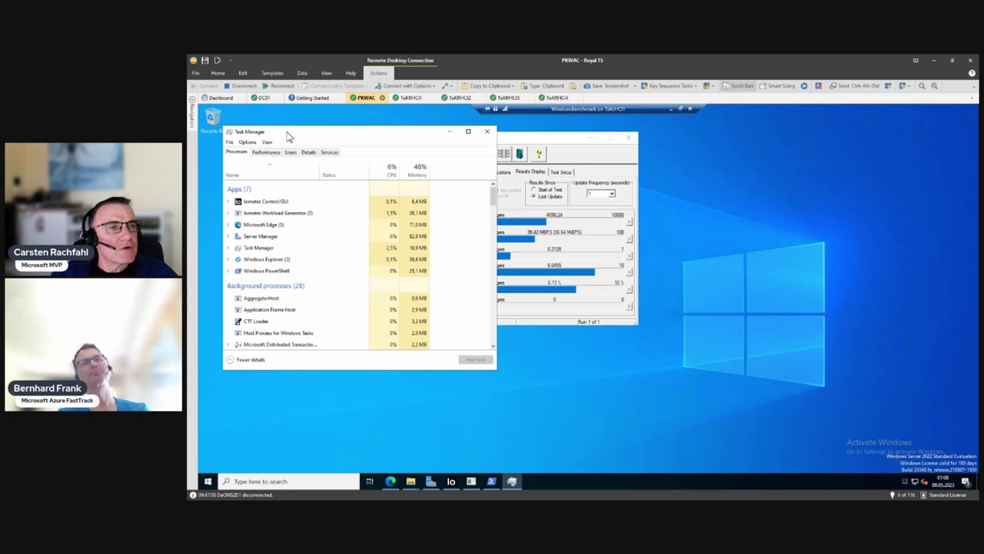
pyautogui.moveTo(287, 136); pyautogui.dragTo(750, 204)
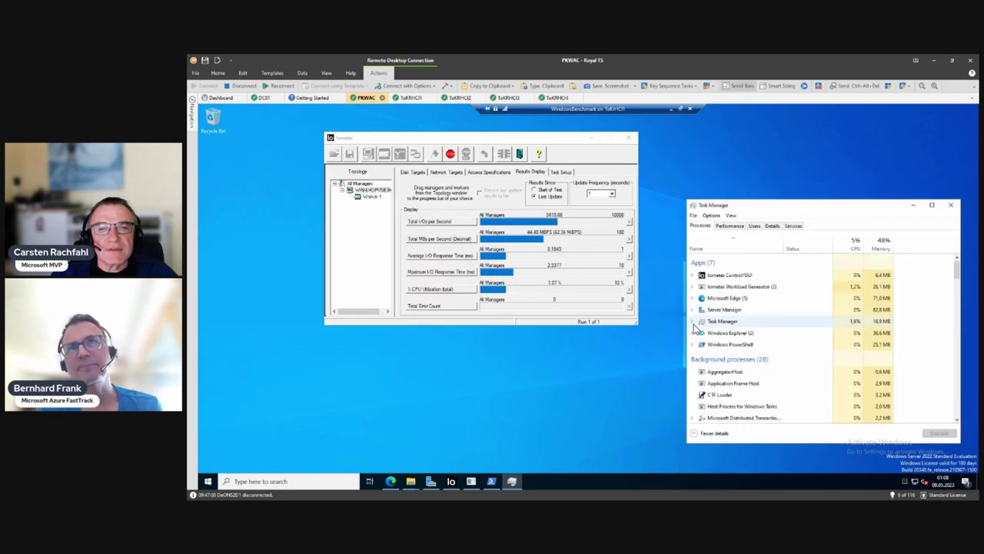
pyautogui.click(725, 227)
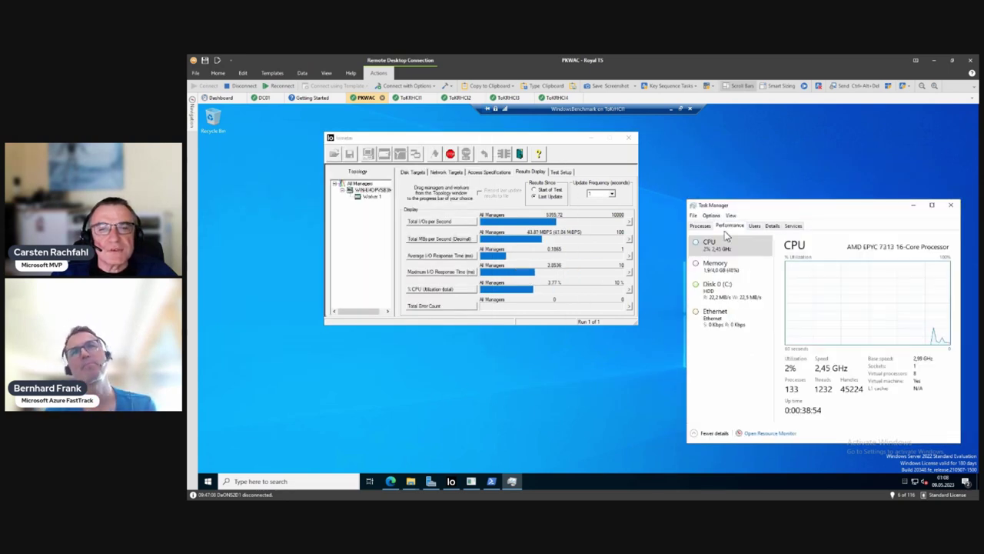
pyautogui.click(709, 298)
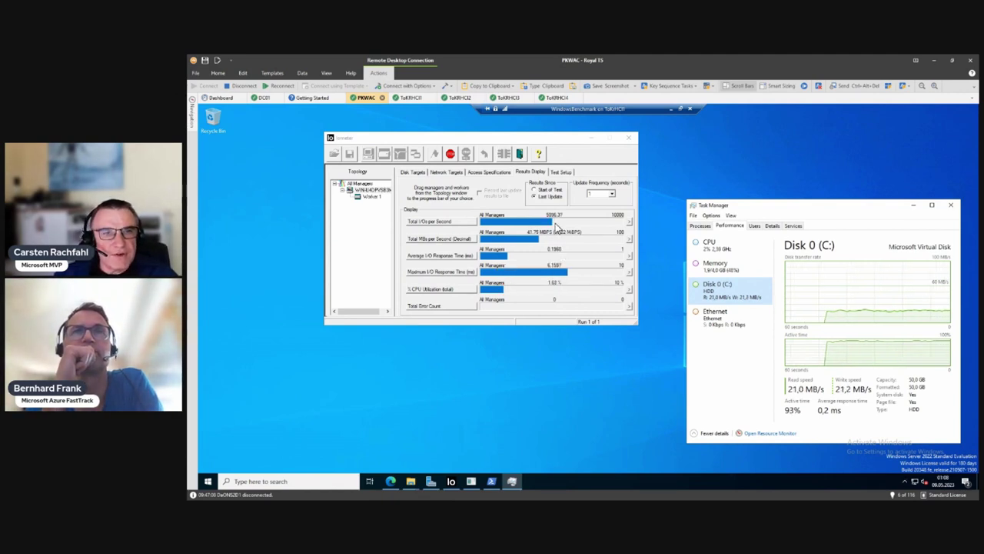
# Choose a longer update frequency in seconds for Iometer's results display.
pyautogui.click(610, 195)
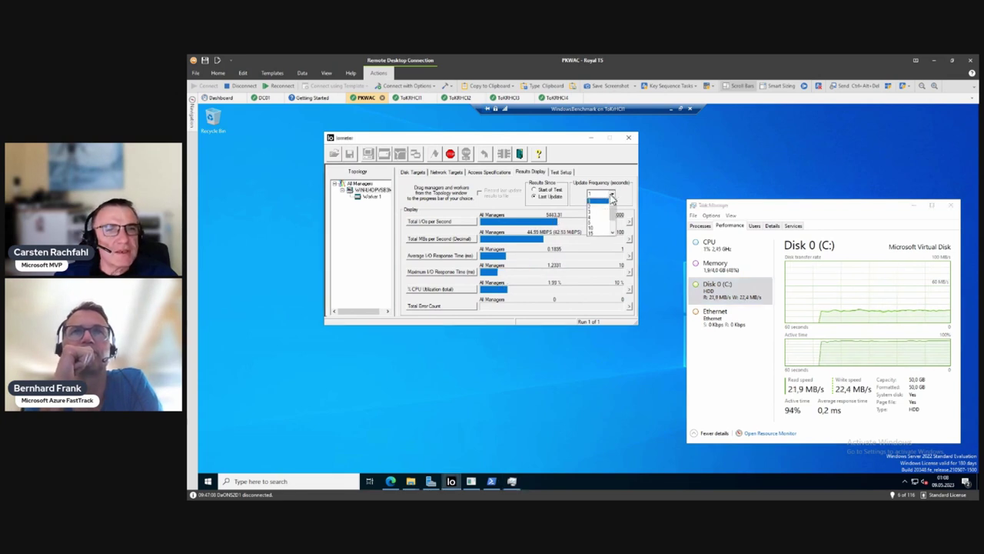
pyautogui.click(603, 212)
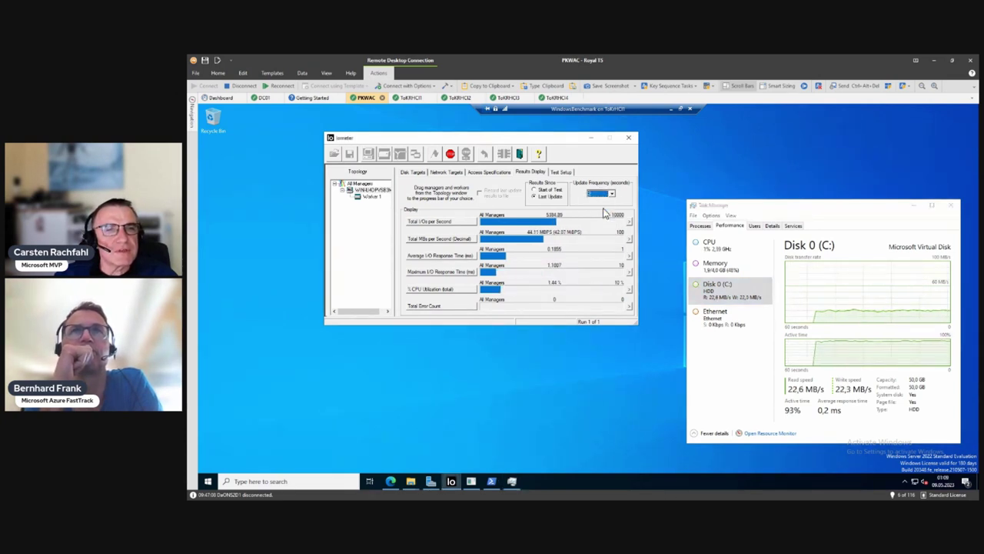
pyautogui.click(613, 198)
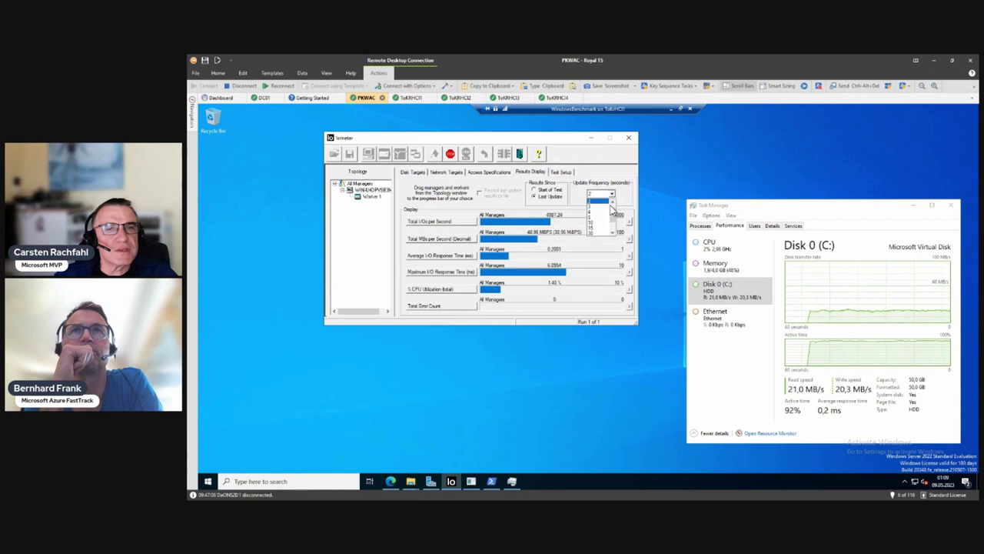
pyautogui.click(606, 225)
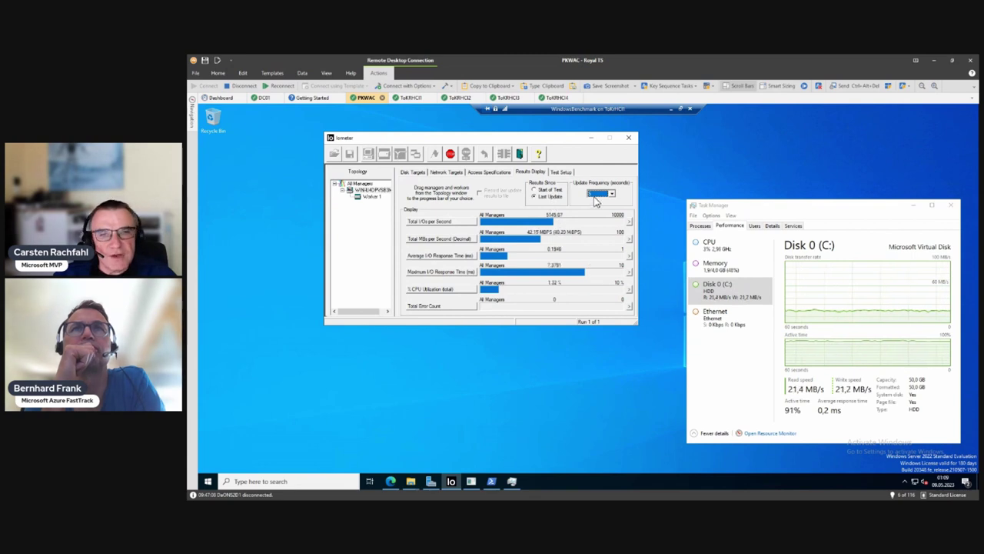
# Stop the running Iometer test and set Worker 1's number of outstanding I/Os to 10 per target.
pyautogui.click(449, 155)
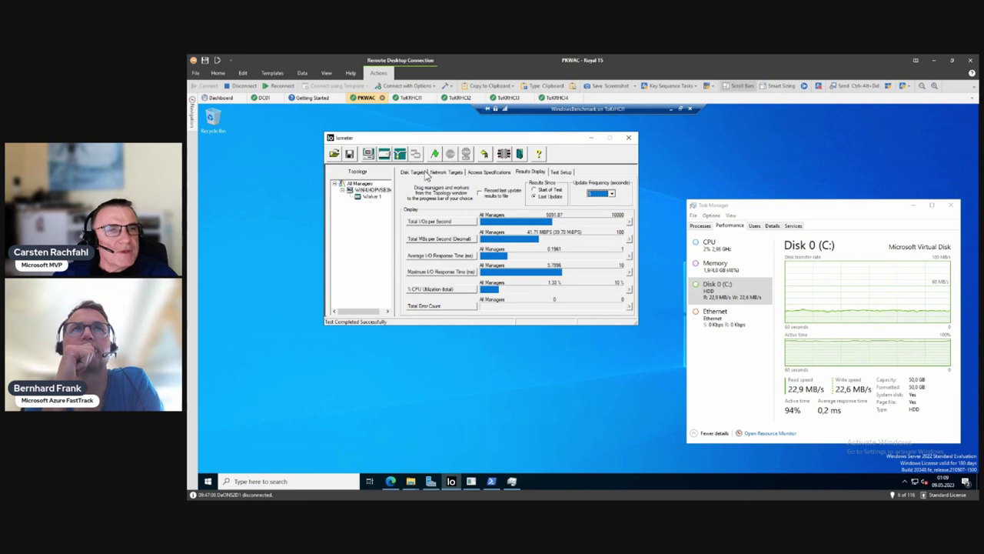
pyautogui.click(419, 172)
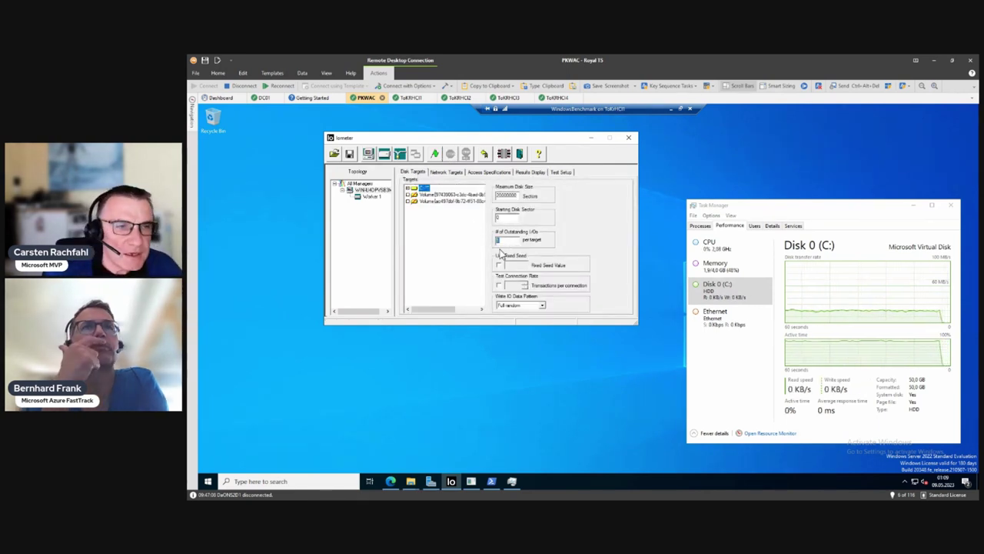
pyautogui.click(376, 199)
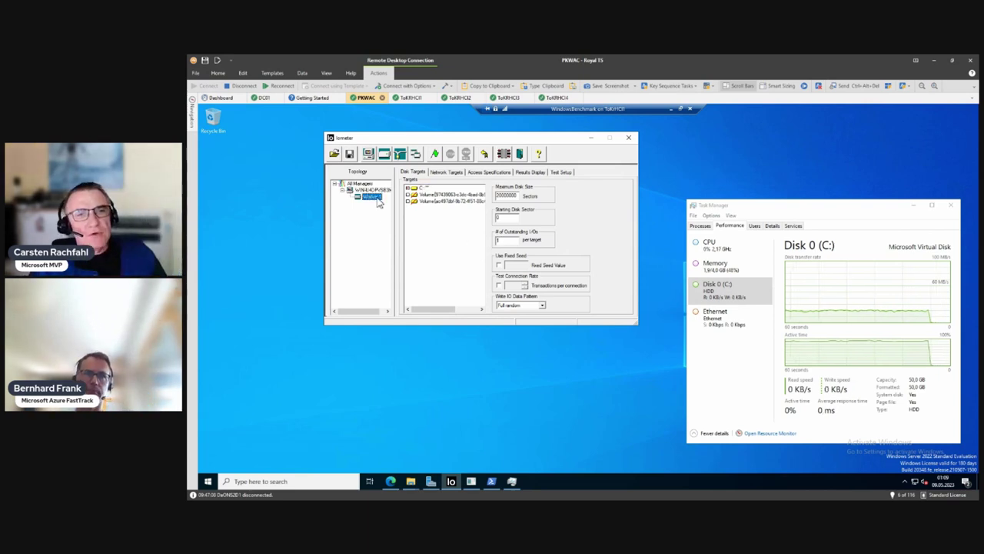
pyautogui.click(503, 243)
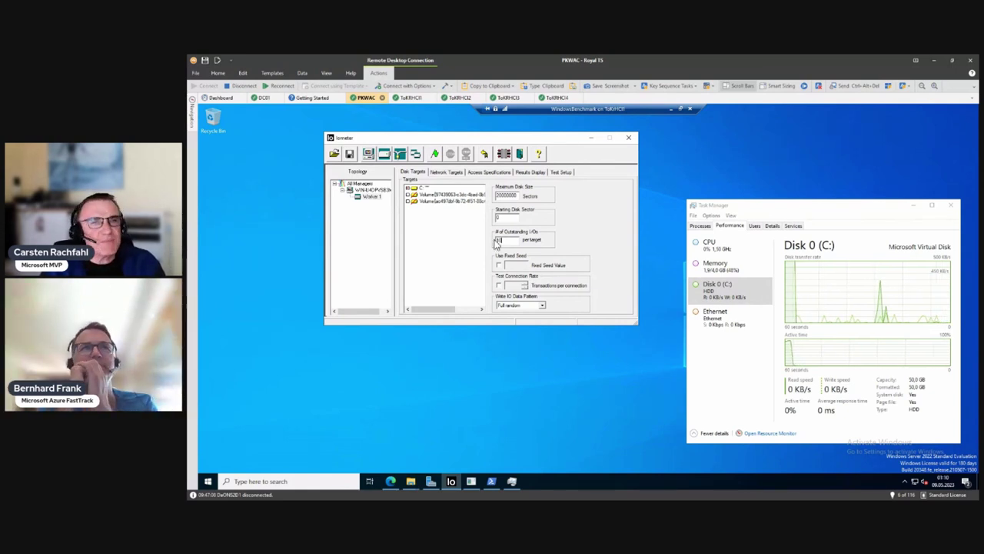
# Run the Iometer test without saving a results file, observe the disk performance, and stop the run.
pyautogui.click(434, 154)
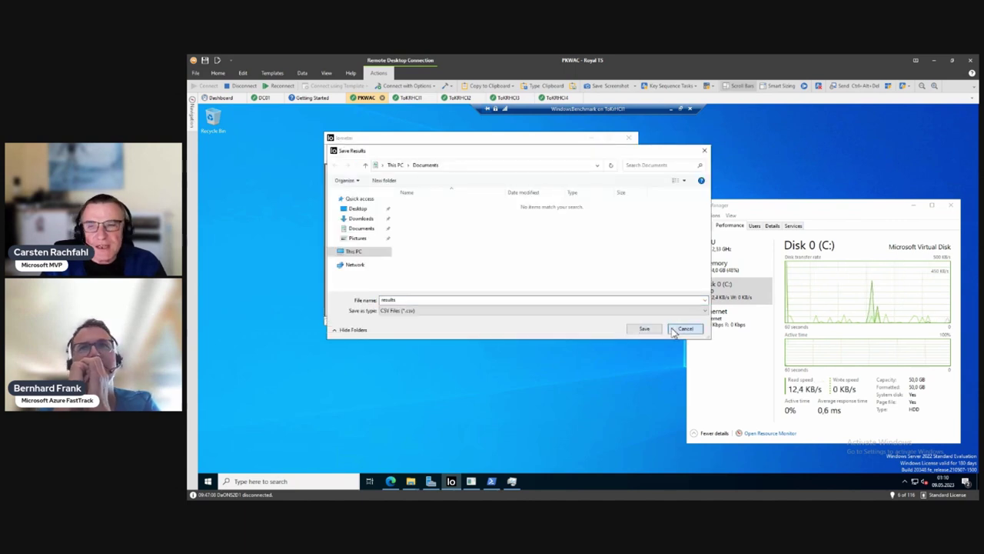
pyautogui.click(685, 328)
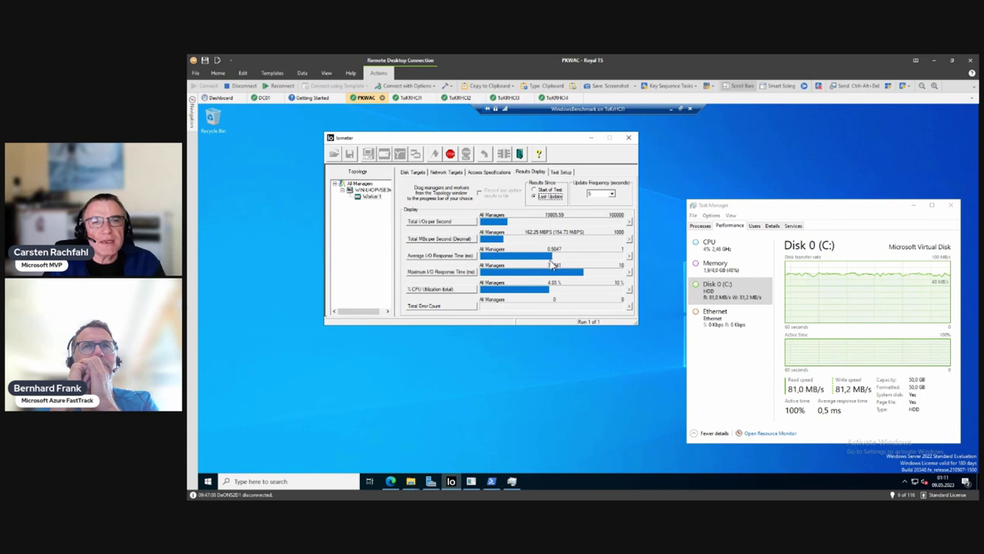
pyautogui.click(452, 154)
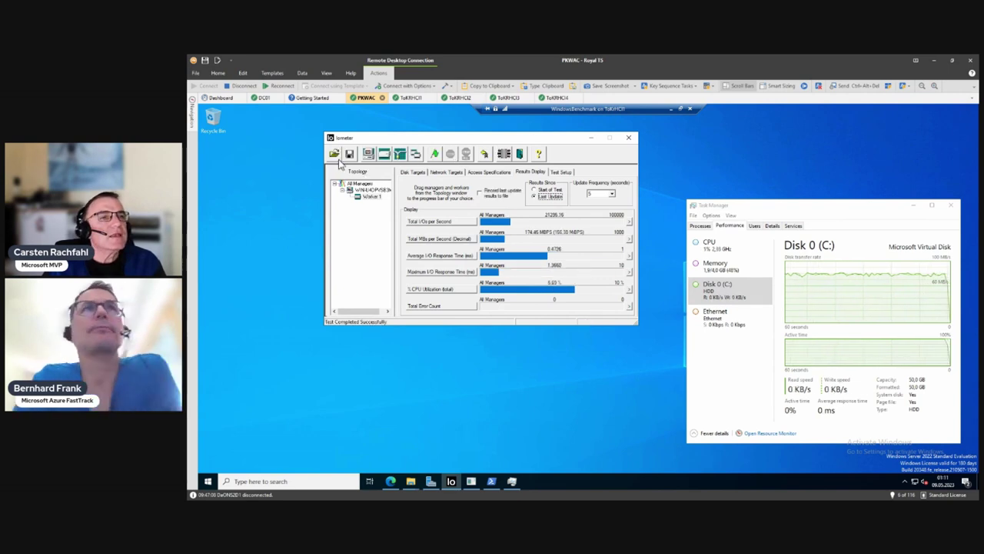
# Load the saved iometer configuration file to restore its set of workers.
pyautogui.click(334, 154)
pyautogui.doubleClick(432, 146)
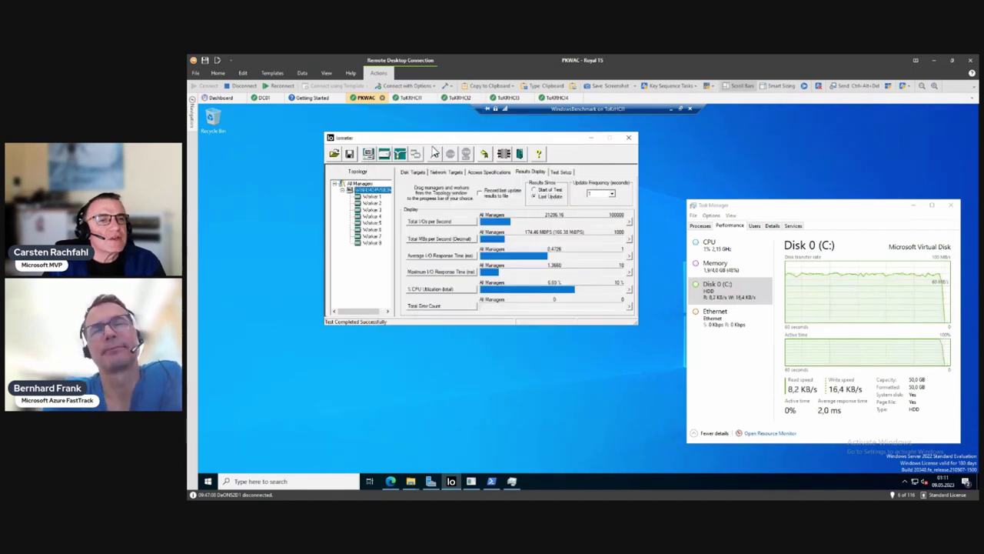
# Try setting 10 outstanding I/Os per target for Workers 1 to 8 and start the test without a results file.
pyautogui.click(372, 197)
pyautogui.click(373, 243)
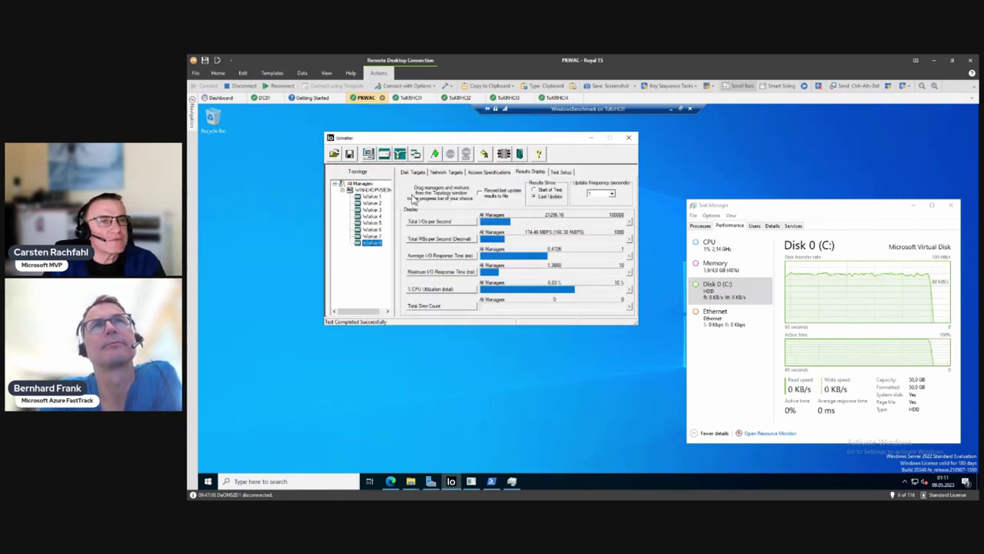
pyautogui.click(413, 172)
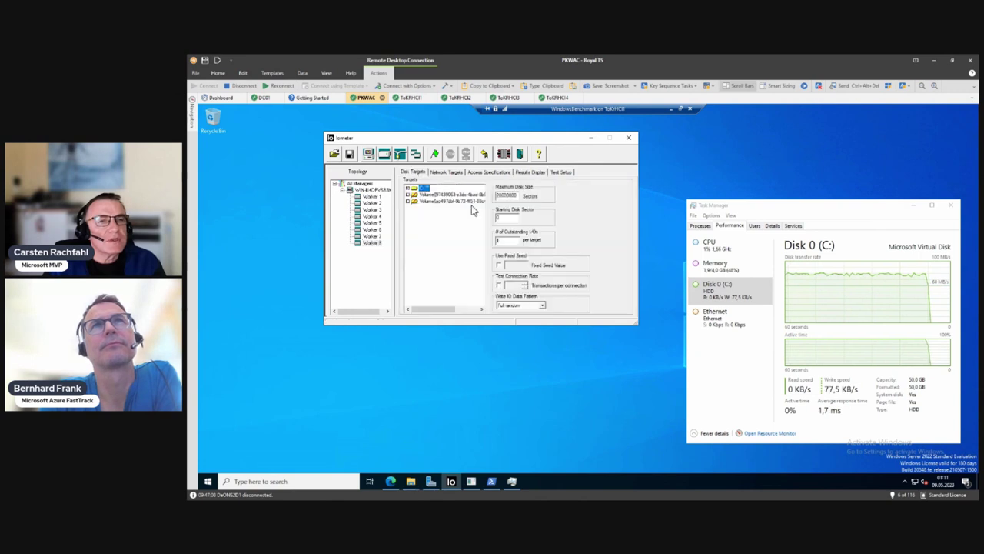
pyautogui.doubleClick(506, 240)
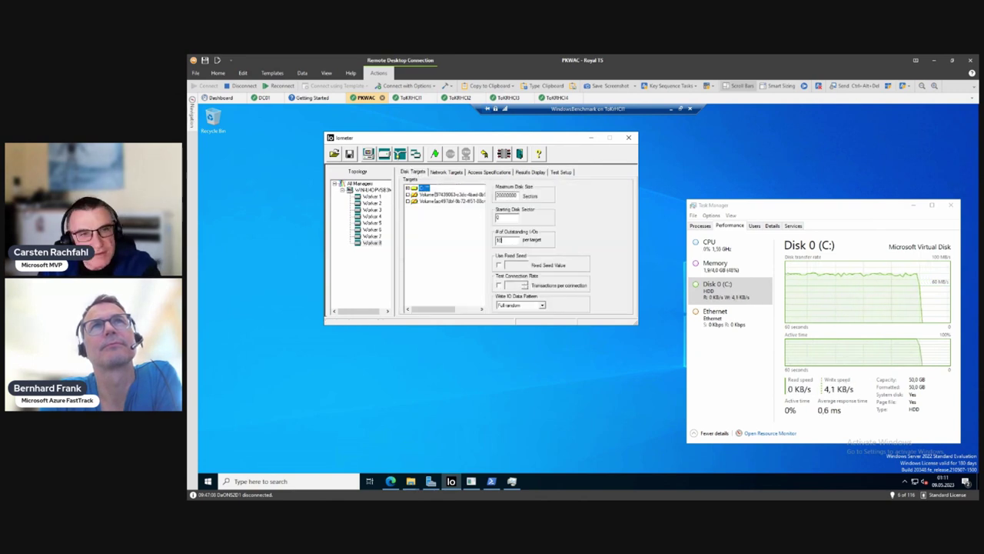
pyautogui.write('16')
pyautogui.click(435, 153)
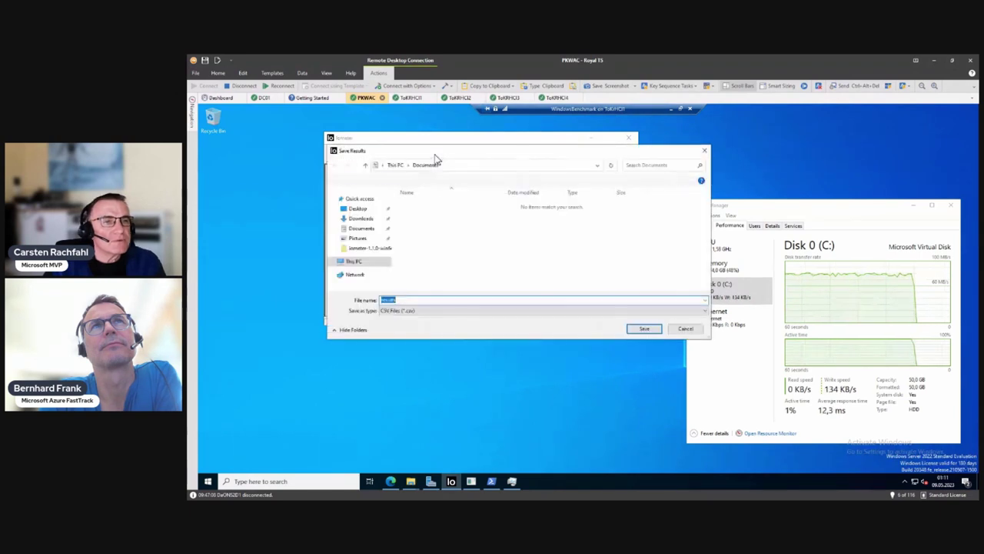
pyautogui.click(682, 327)
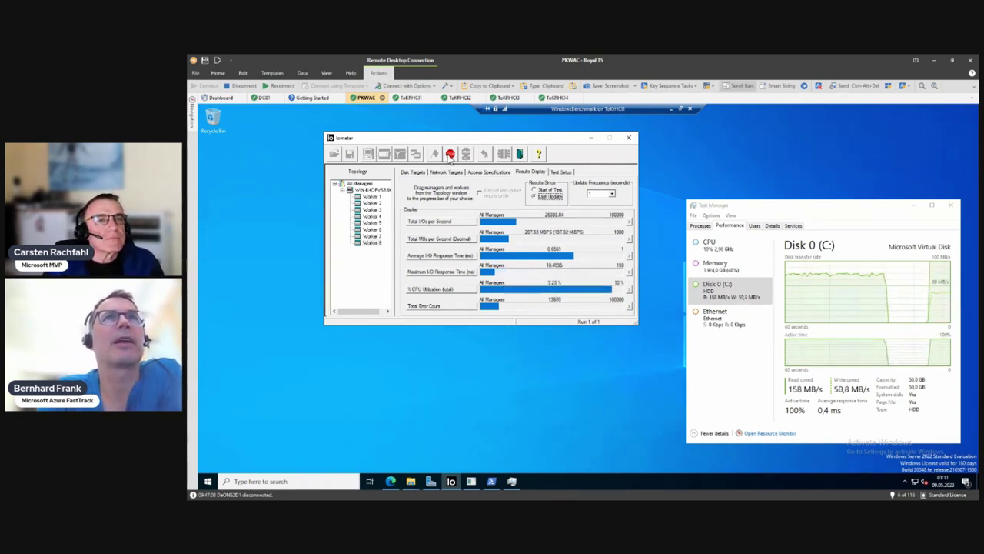
# Set the outstanding I/Os to 10 per target on the manager above all eight workers and start the test without a results file.
pyautogui.click(412, 172)
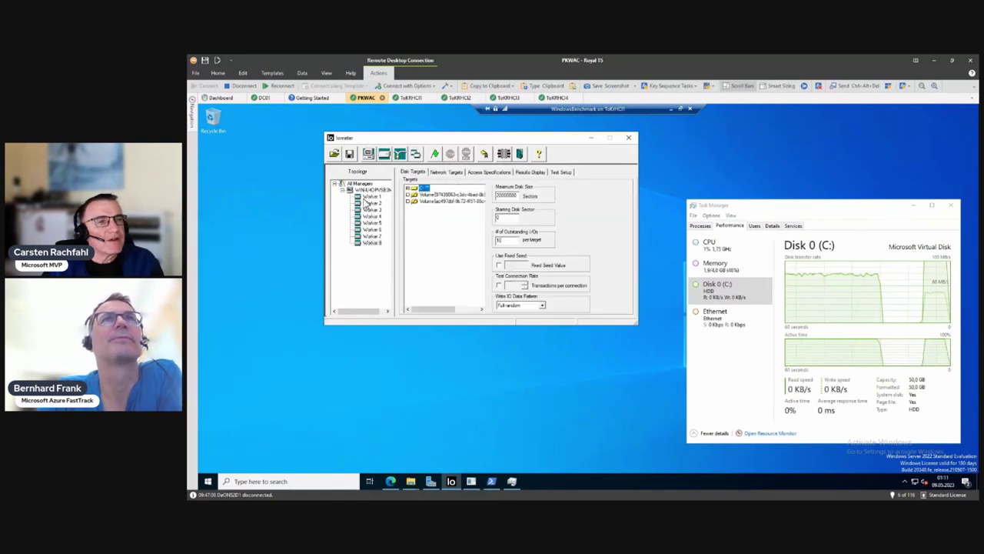
pyautogui.click(369, 190)
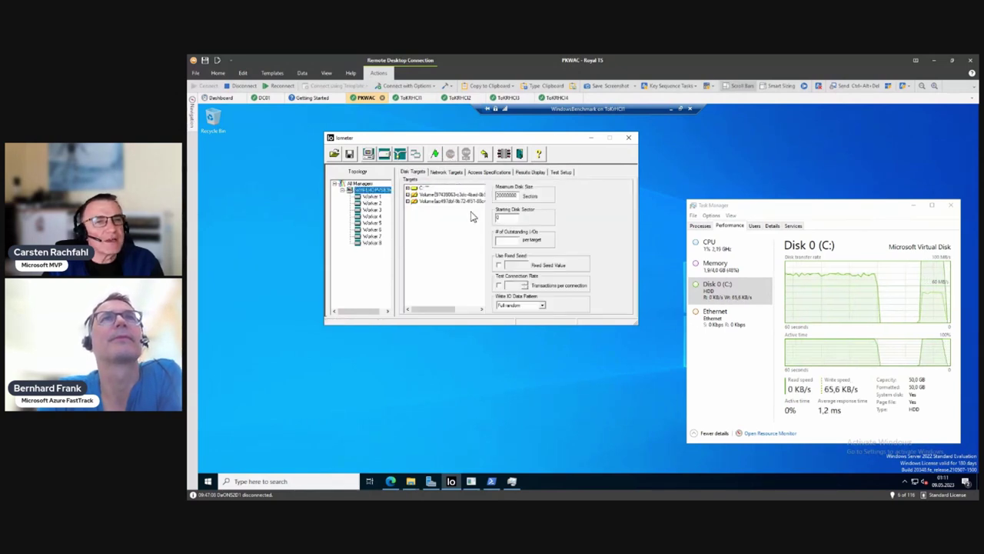
pyautogui.click(365, 197)
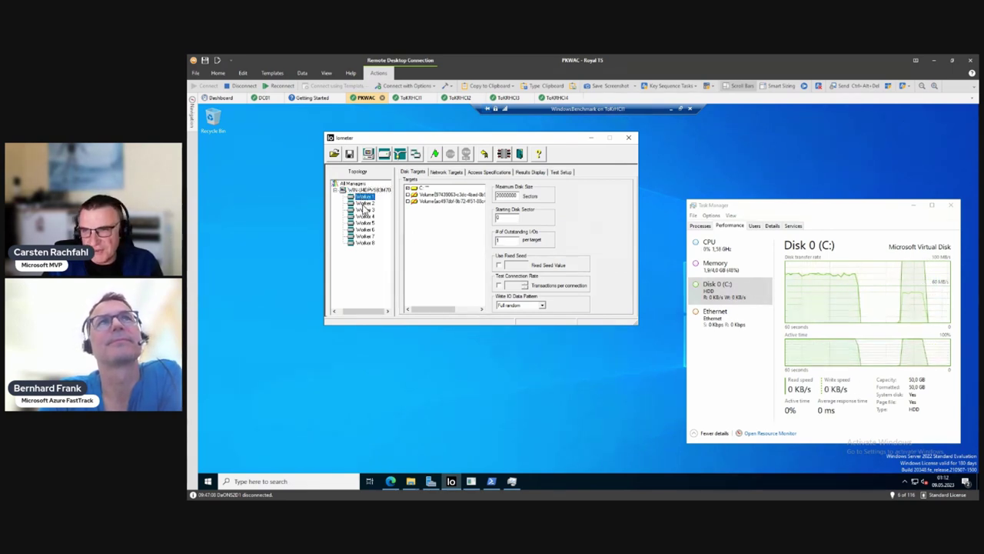
pyautogui.click(366, 203)
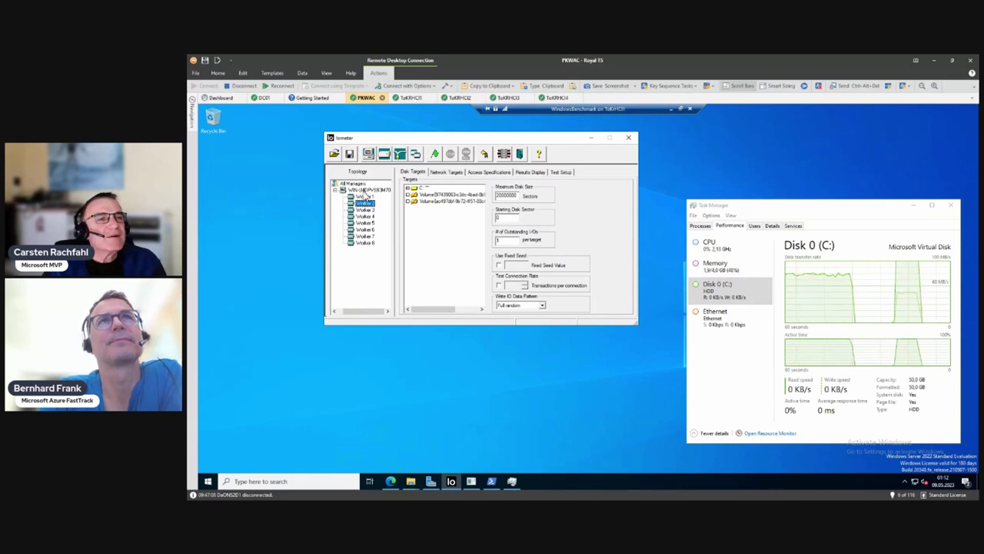
pyautogui.click(363, 190)
pyautogui.click(498, 240)
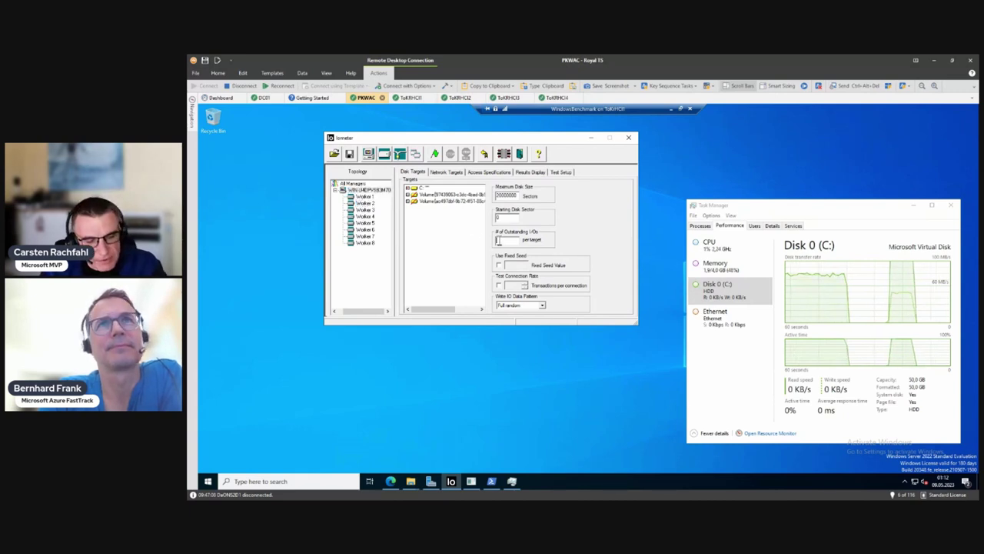
pyautogui.write('6')
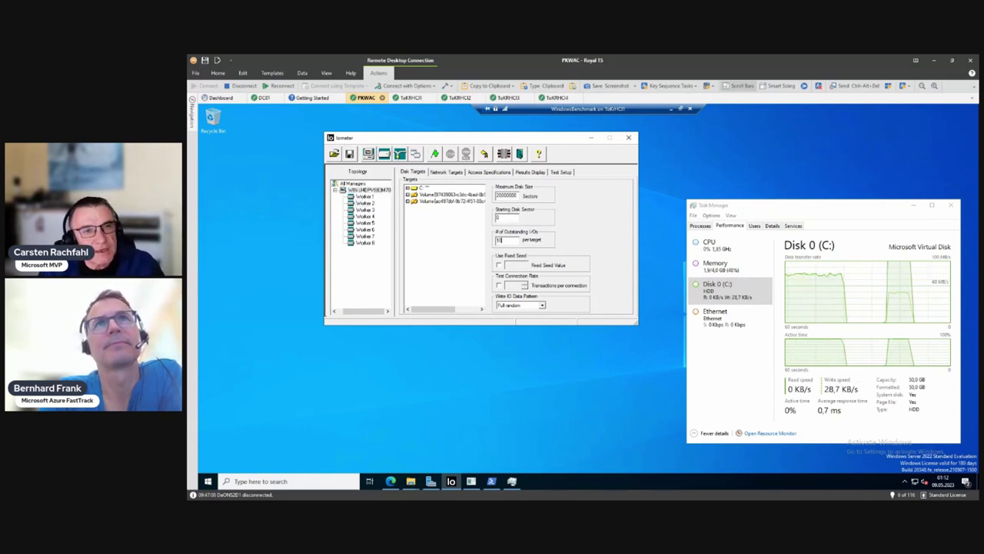
pyautogui.click(369, 191)
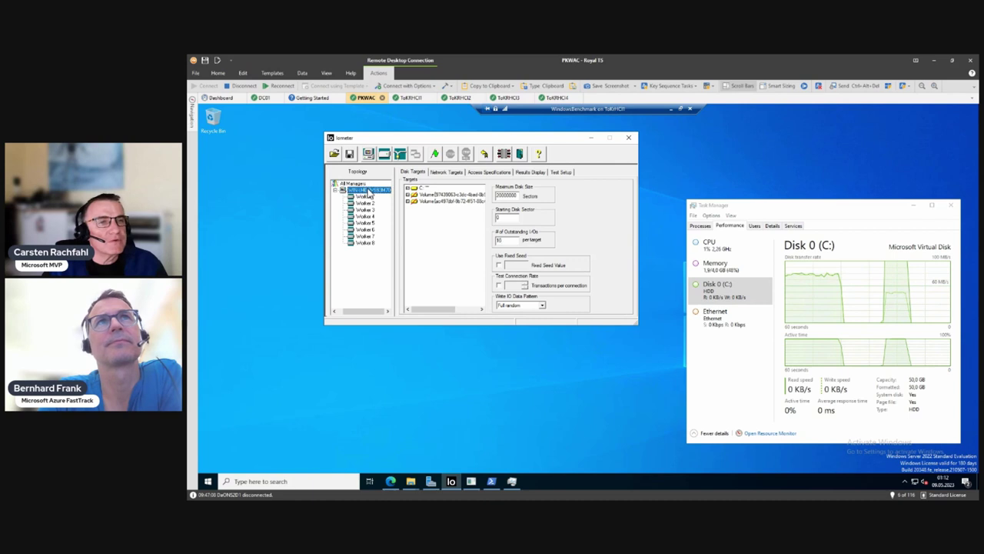
pyautogui.click(365, 242)
pyautogui.moveTo(370, 229); pyautogui.dragTo(387, 173)
pyautogui.click(434, 153)
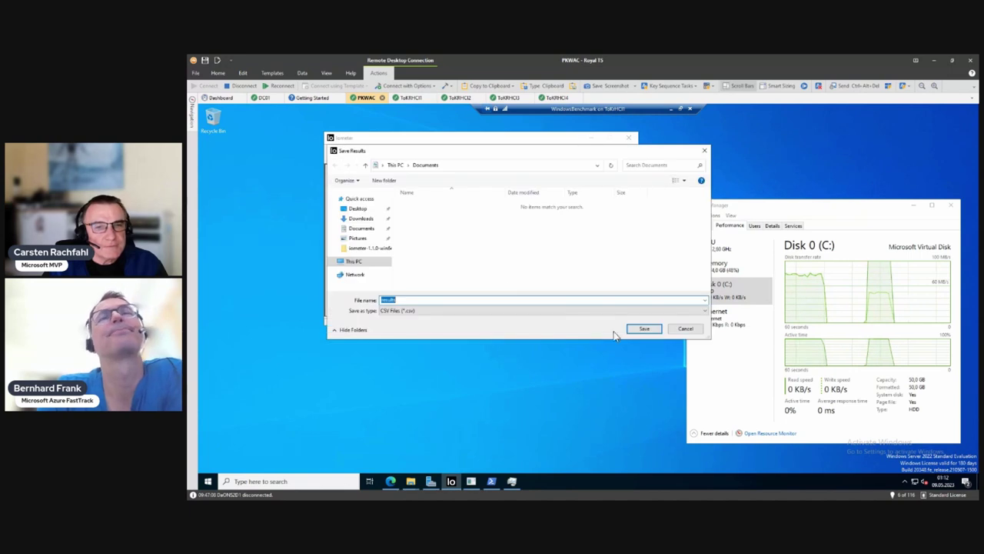
pyautogui.click(679, 329)
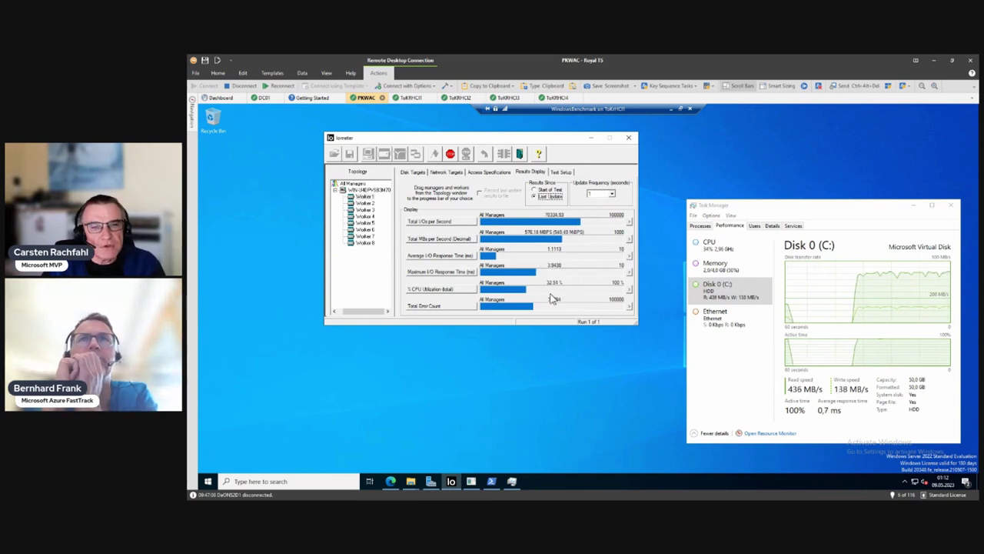
# Show Task Manager's CPU graph by logical processors during the run and stop the Iometer test.
pyautogui.click(713, 249)
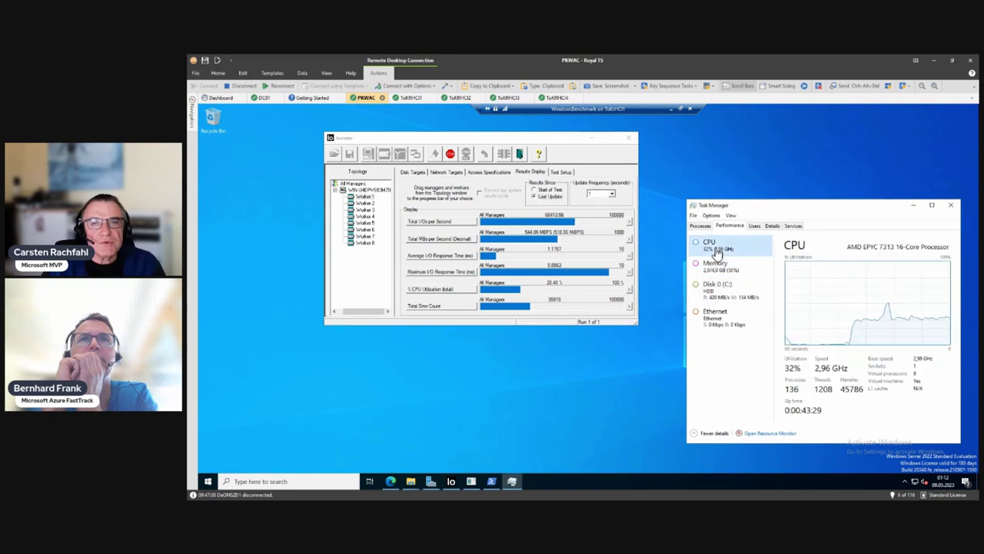
pyautogui.rightClick(838, 282)
pyautogui.moveTo(865, 287)
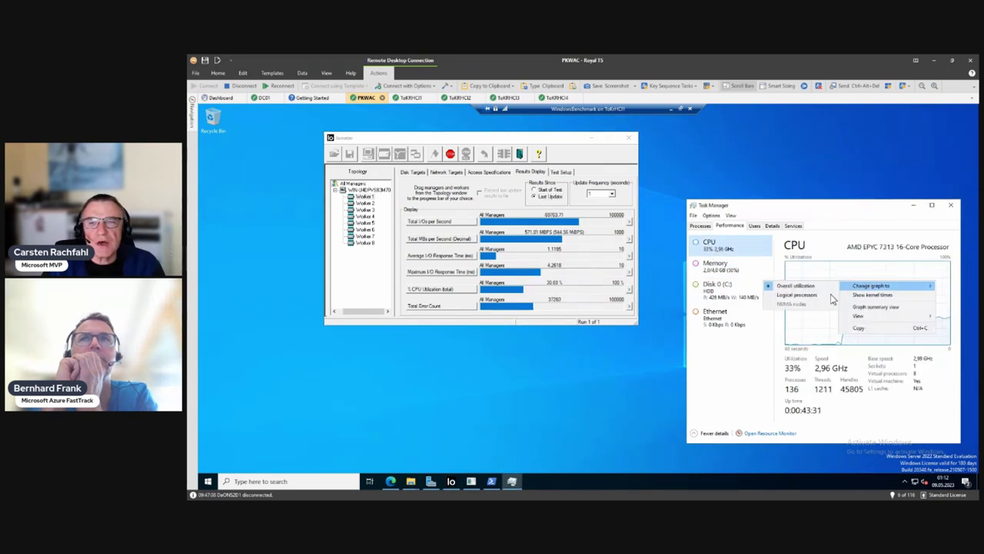
pyautogui.click(806, 295)
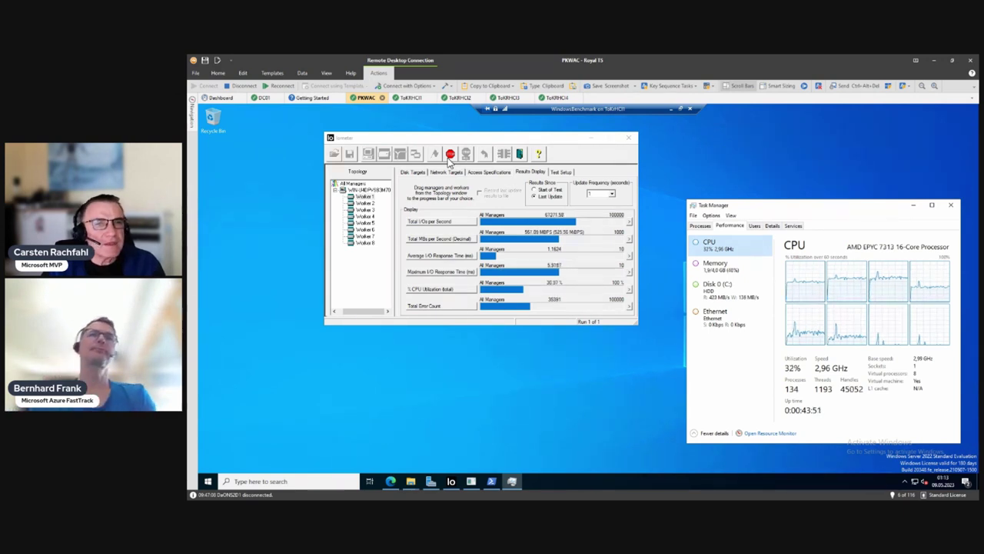
pyautogui.click(450, 155)
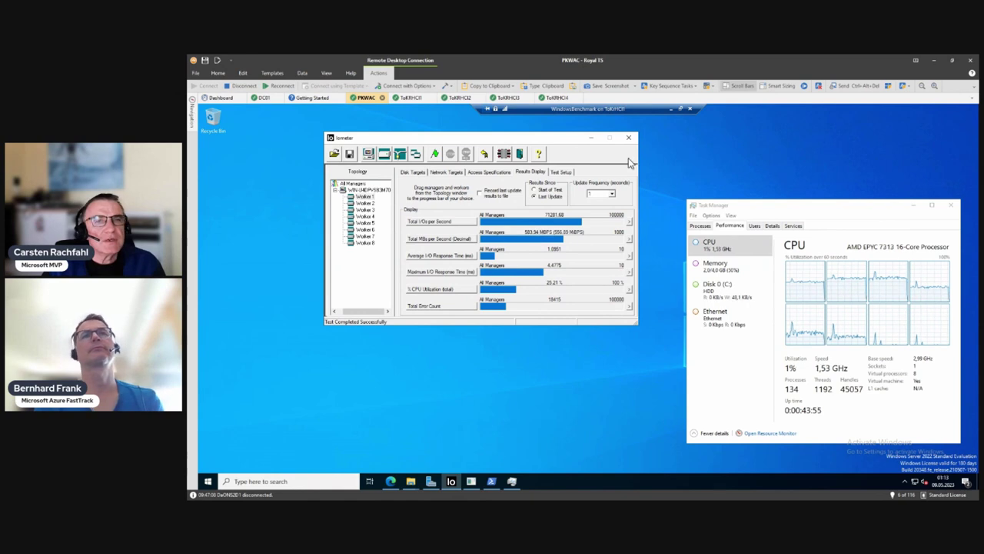
# Save the test configuration over the existing iometer file and close Iometer.
pyautogui.click(349, 153)
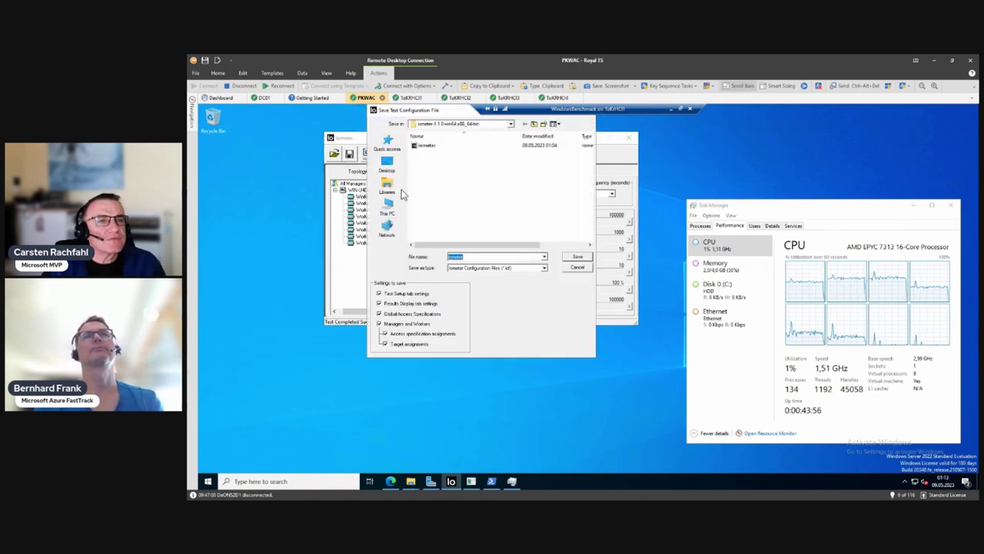
pyautogui.click(582, 262)
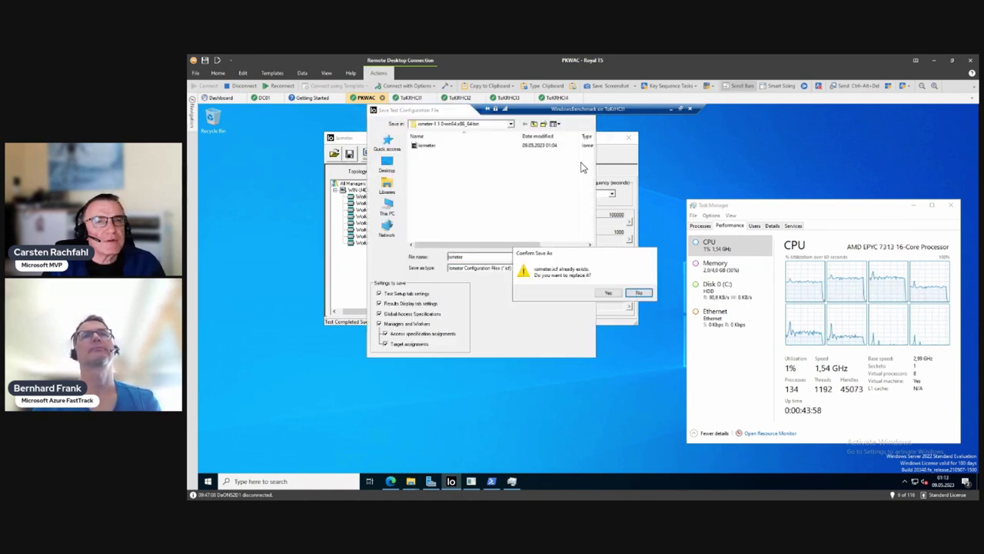
pyautogui.click(607, 292)
pyautogui.click(629, 137)
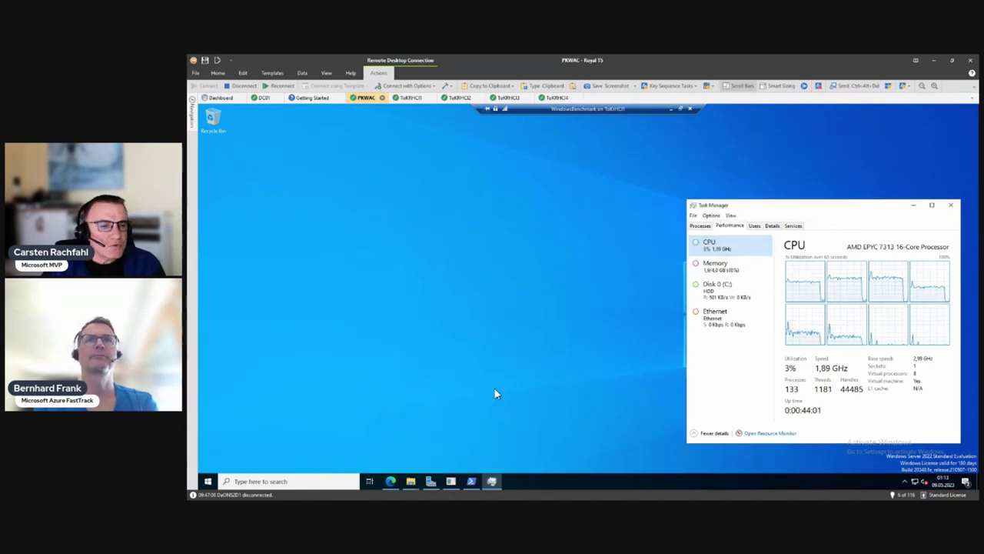
# Permanently delete the iobw.tst test file from Local Disk (C:).
pyautogui.moveTo(412, 480)
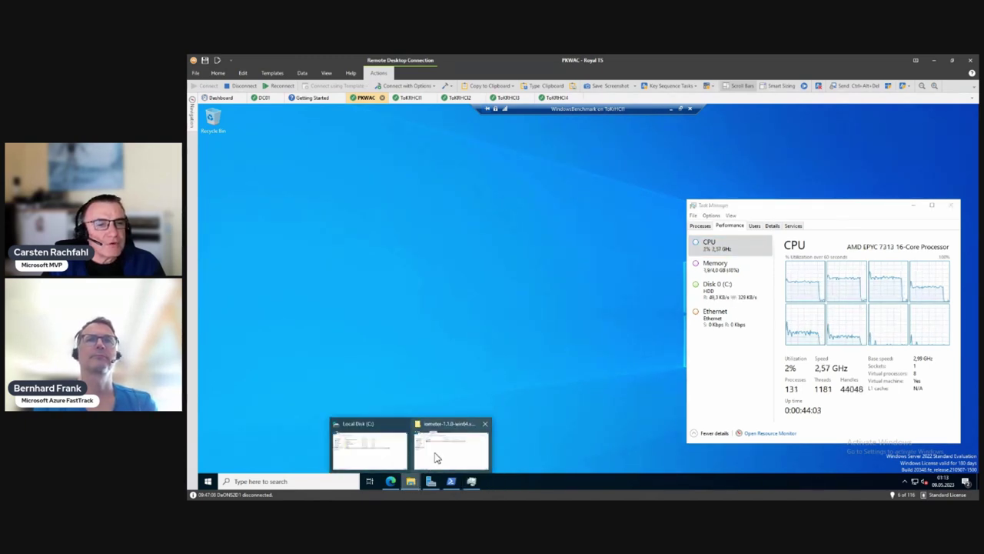
pyautogui.click(437, 457)
pyautogui.click(472, 210)
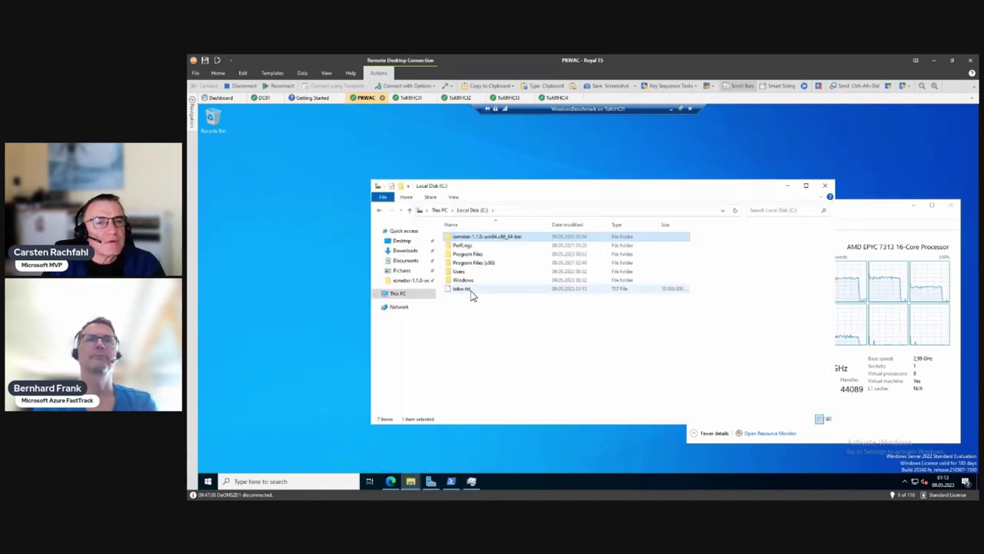
pyautogui.click(462, 289)
pyautogui.press('Delete')
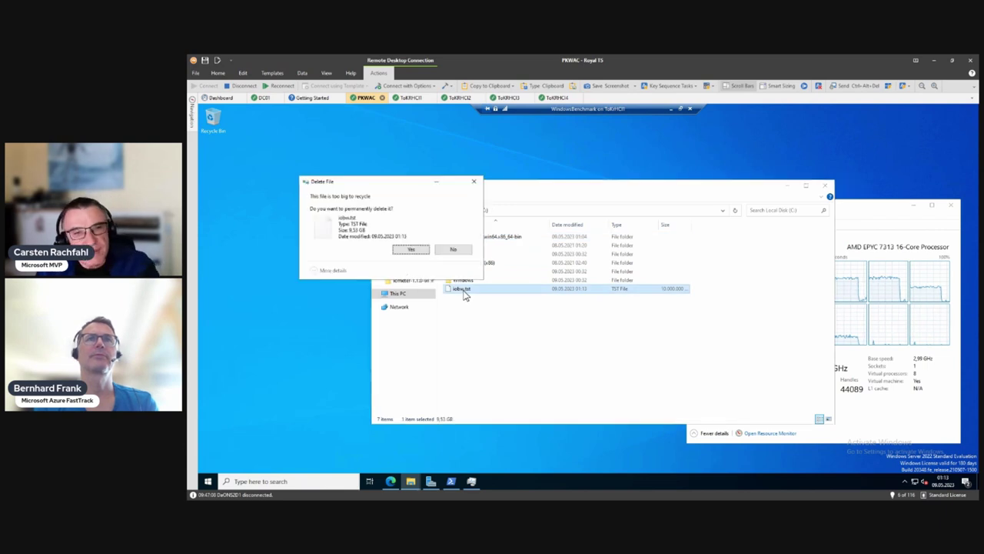
pyautogui.click(422, 253)
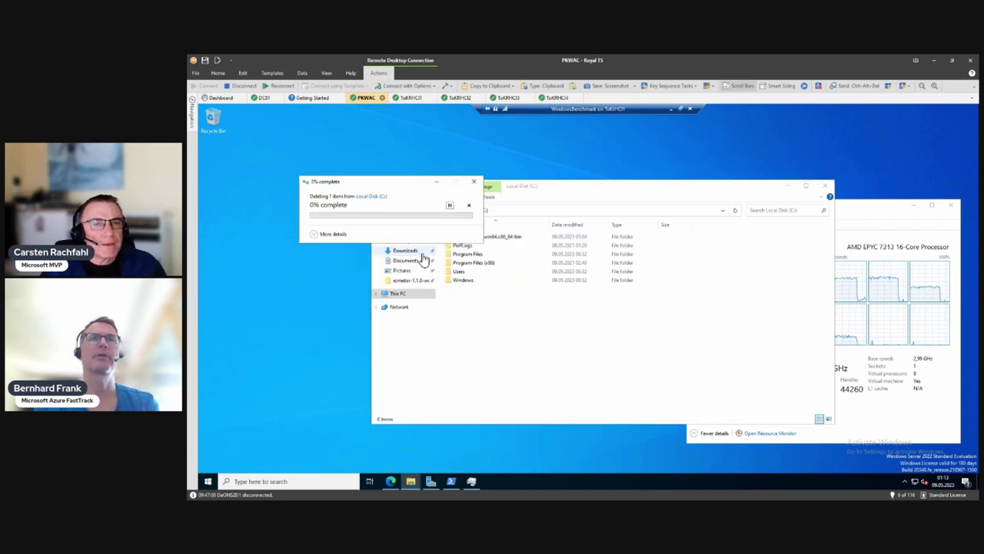
# Open the iometer-1.1.0-win64.x86_64-bin folder in the other File Explorer window and launch Iometer again.
pyautogui.click(411, 481)
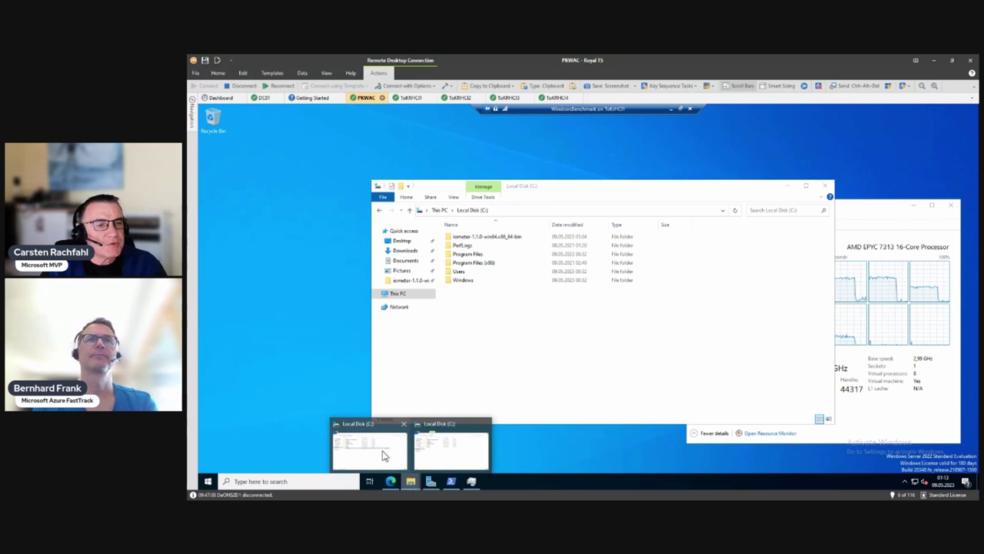
pyautogui.click(382, 455)
pyautogui.doubleClick(561, 252)
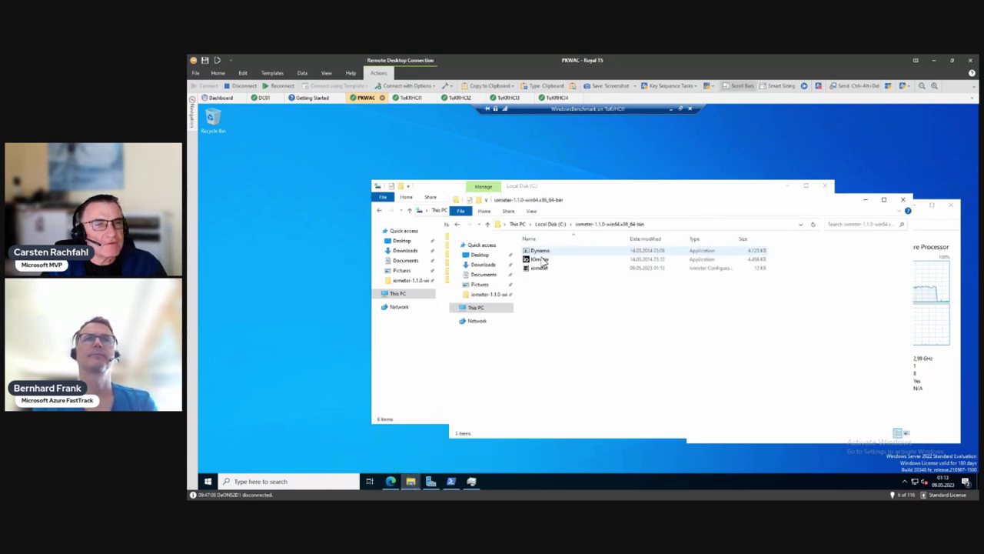
pyautogui.doubleClick(540, 260)
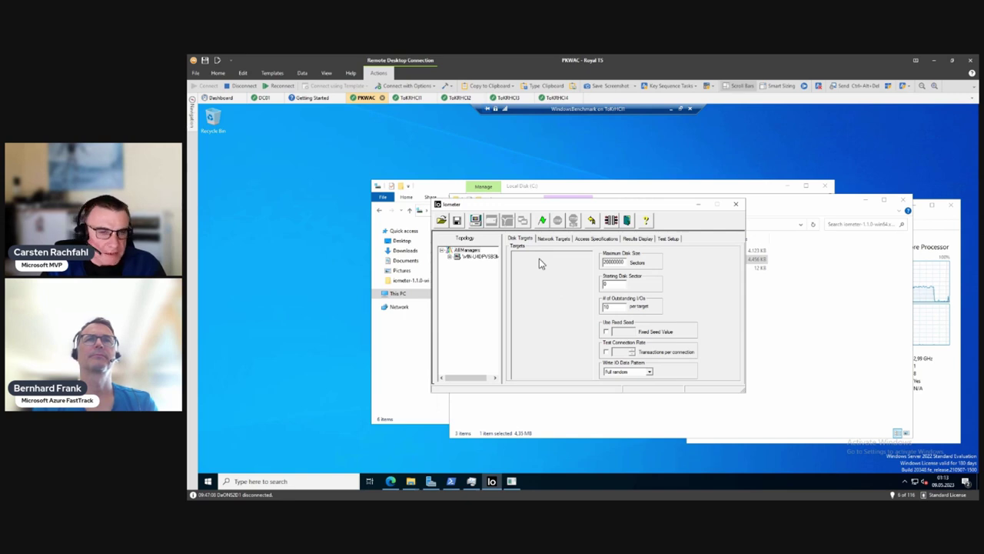
pyautogui.moveTo(577, 203); pyautogui.dragTo(608, 153)
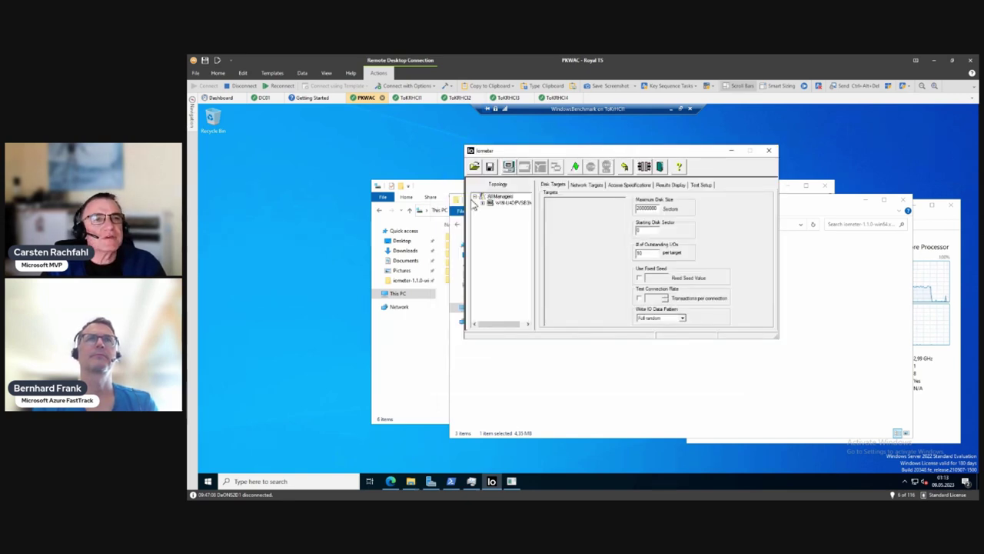
# Expand the manager to show its workers and start the test without a results file.
pyautogui.click(483, 202)
pyautogui.click(512, 216)
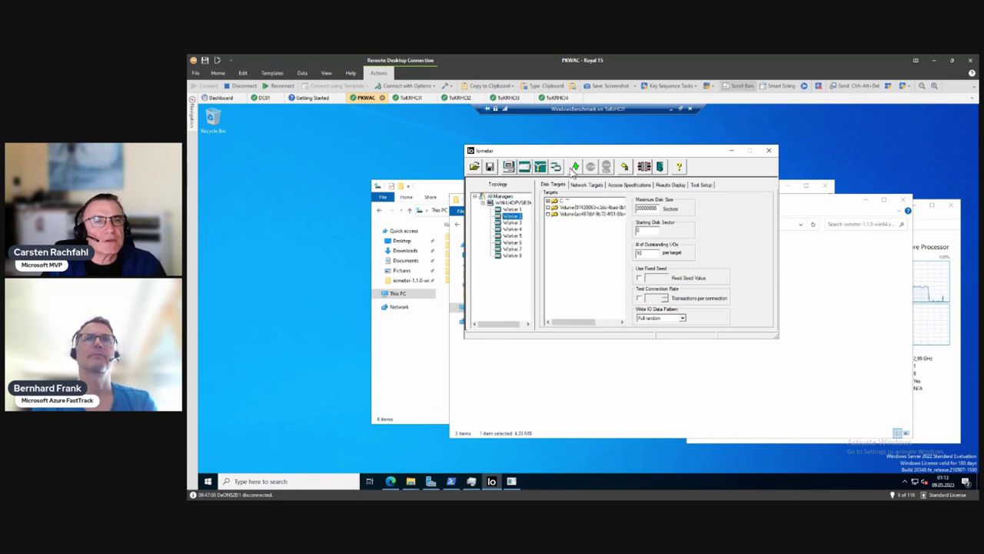
pyautogui.click(575, 166)
pyautogui.click(825, 341)
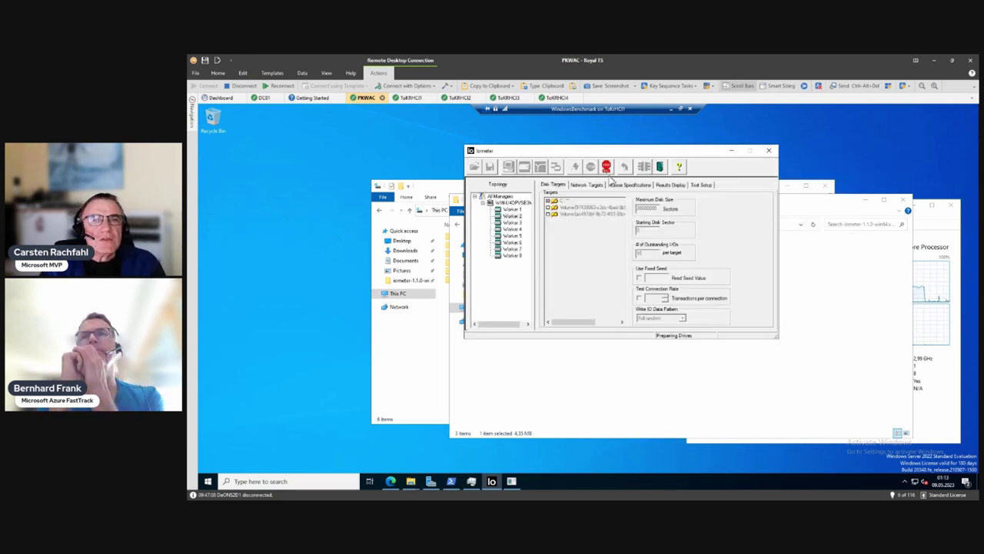
pyautogui.moveTo(618, 152); pyautogui.dragTo(436, 149)
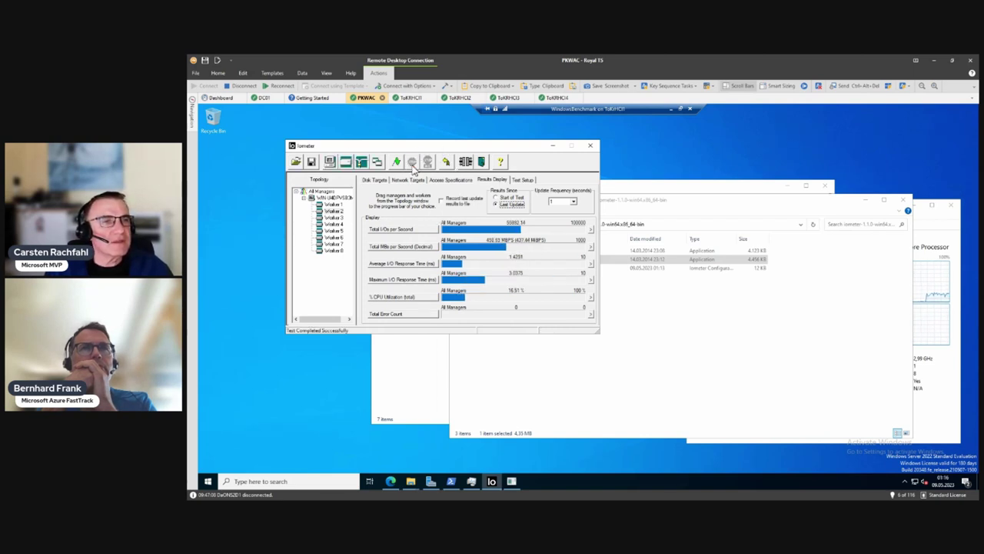
# Review the disk targets and the assigned access specification of the manager above the workers.
pyautogui.click(335, 198)
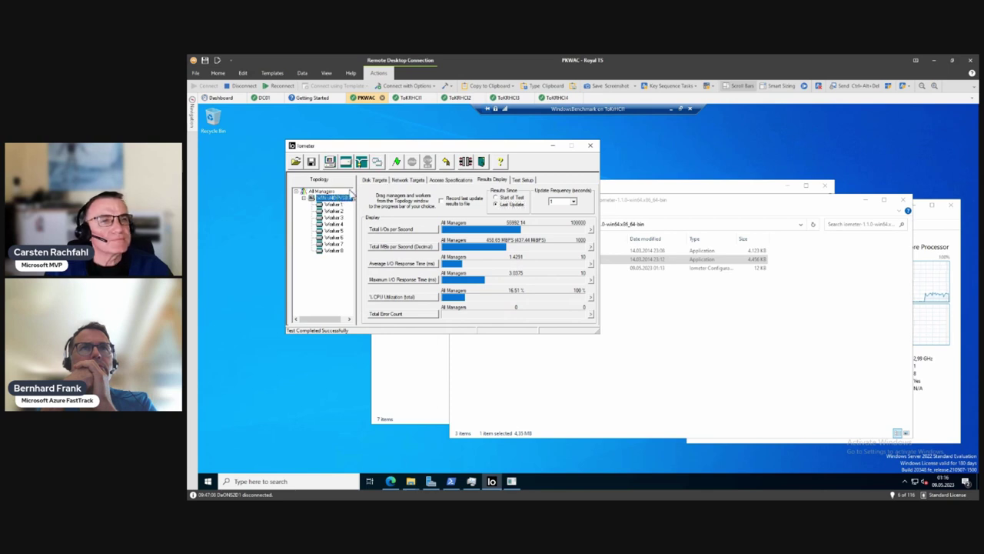
pyautogui.click(374, 180)
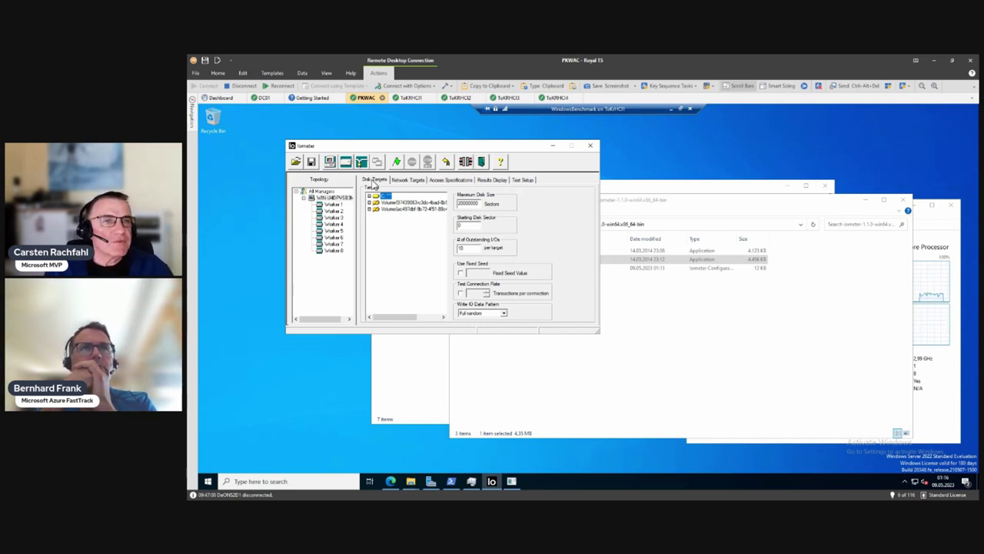
pyautogui.click(433, 181)
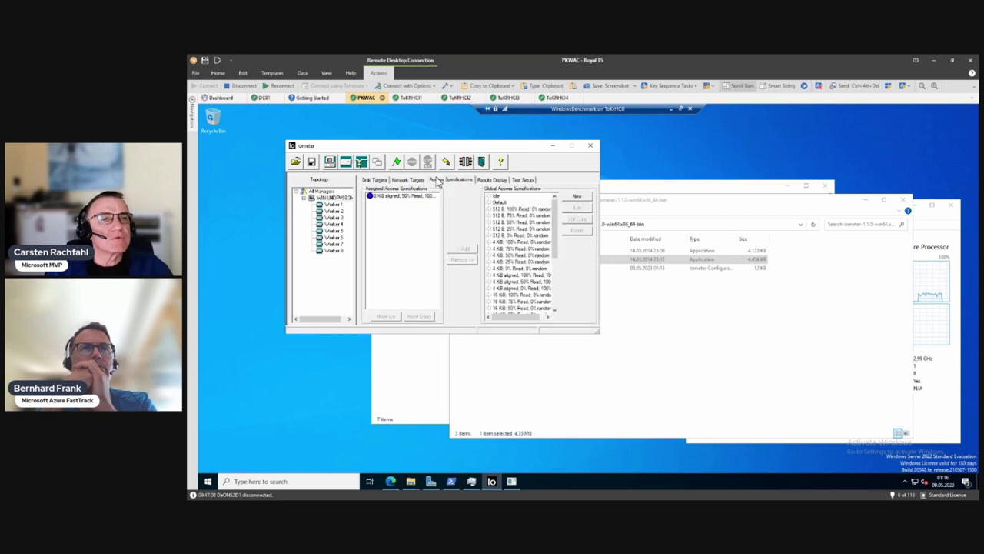
pyautogui.click(393, 198)
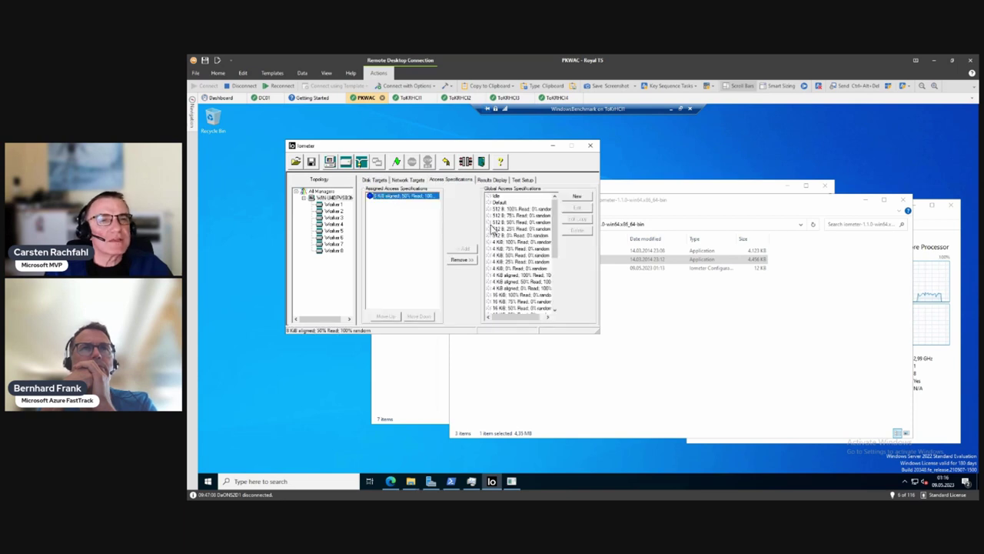
# Open the global access specification "8 KiB aligned; 50% Read; 100% random" and check its transfer size, read/write and random distribution.
pyautogui.scroll(-4, 529, 302)
pyautogui.click(522, 307)
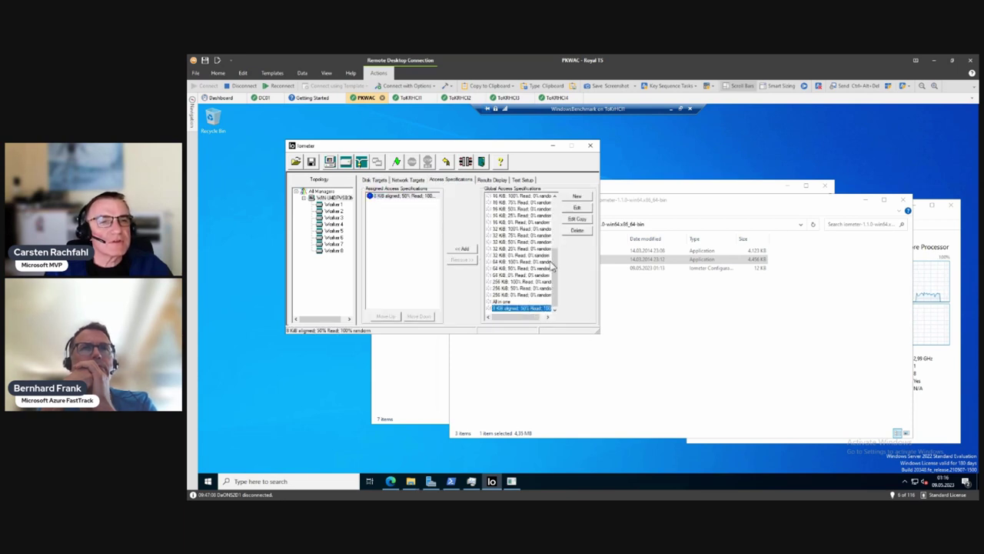
pyautogui.click(577, 219)
pyautogui.click(716, 386)
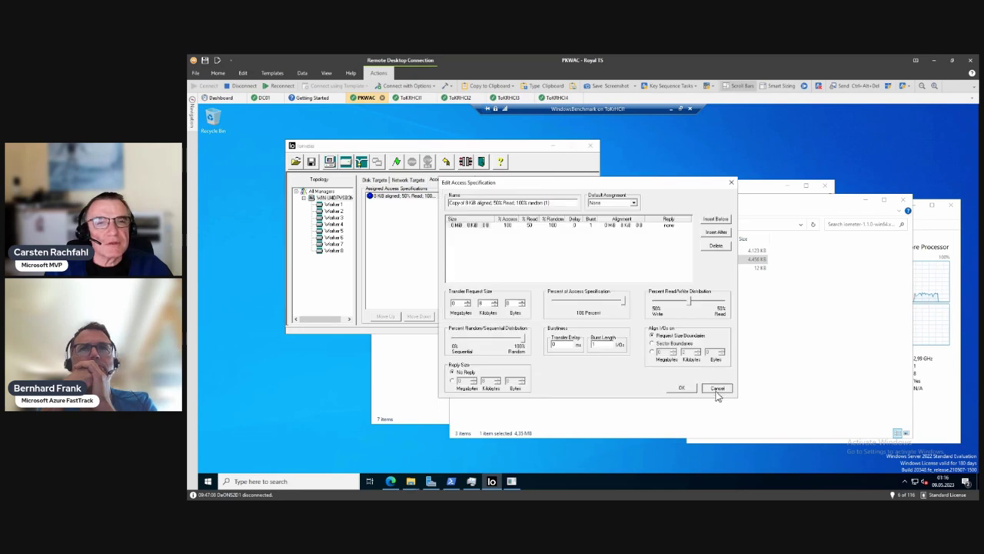
pyautogui.click(577, 207)
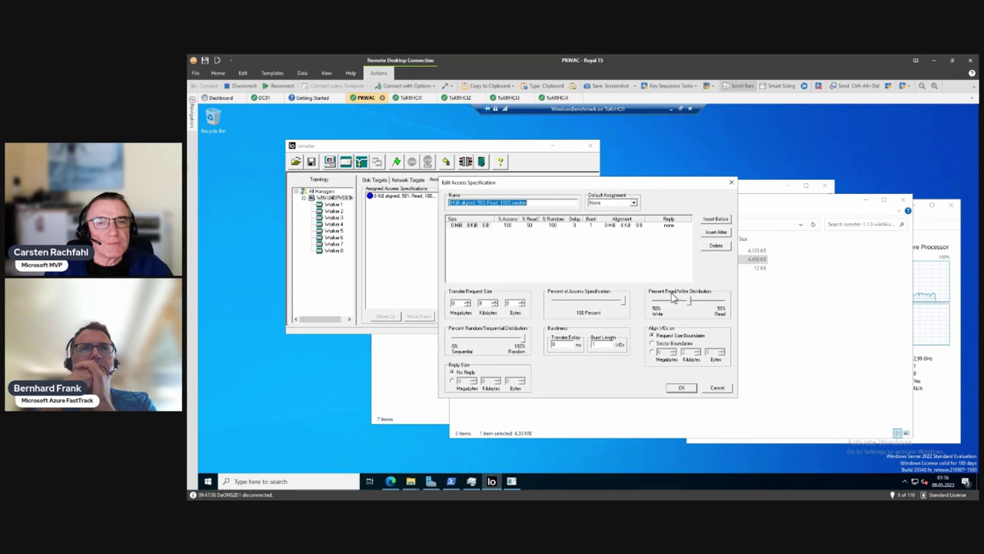
pyautogui.click(681, 387)
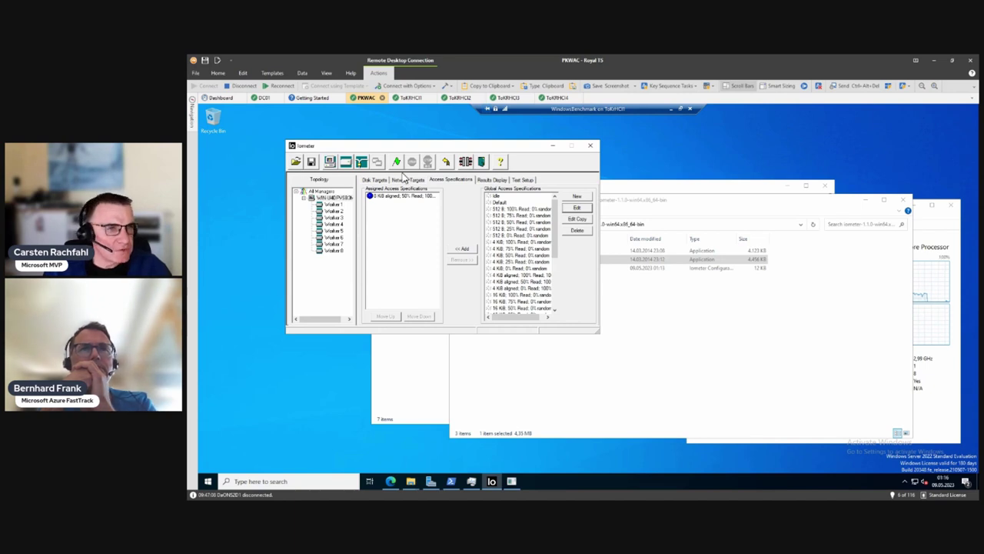
# Start the Iometer test again without a results file and show Disk 0 (C:) performance in Task Manager.
pyautogui.click(397, 163)
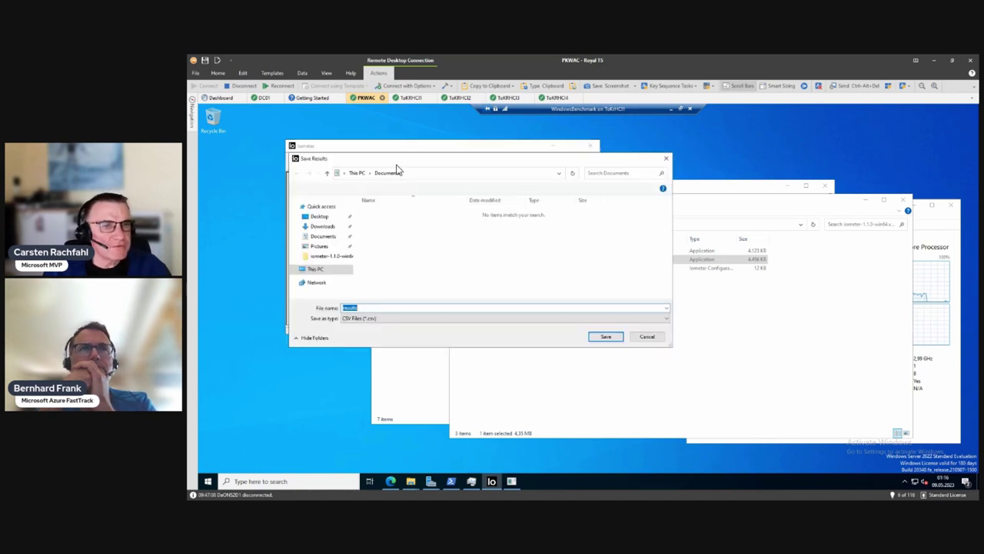
pyautogui.click(643, 340)
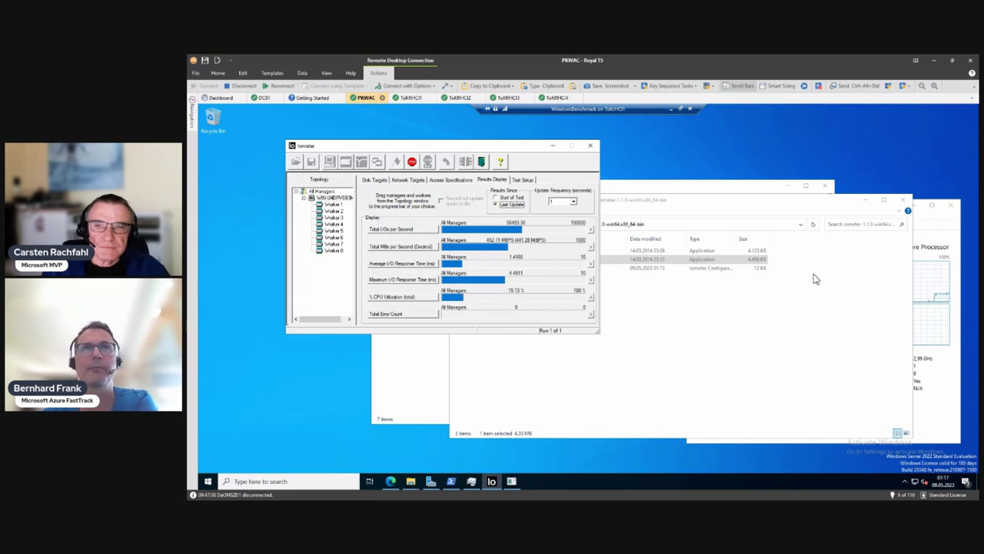
pyautogui.click(938, 379)
pyautogui.click(717, 286)
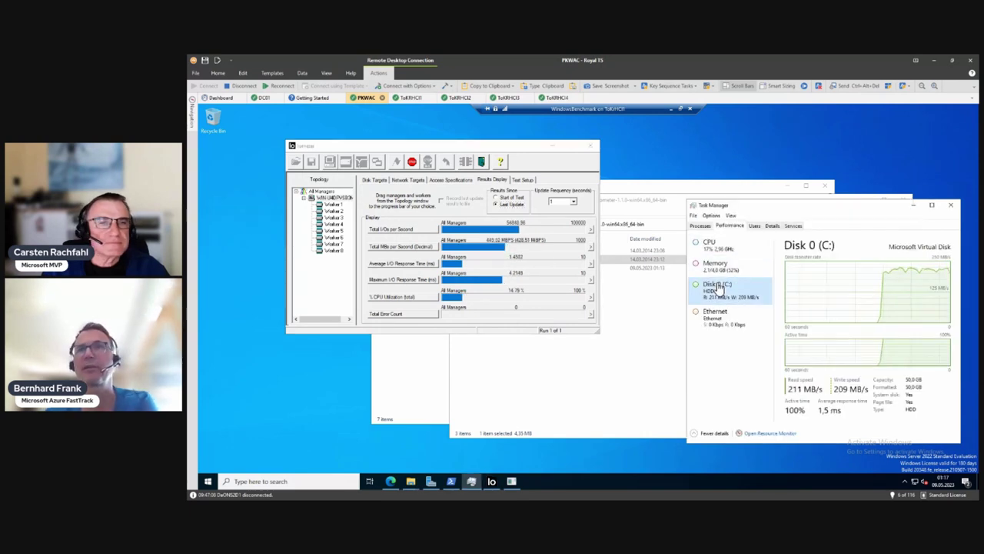
pyautogui.click(390, 481)
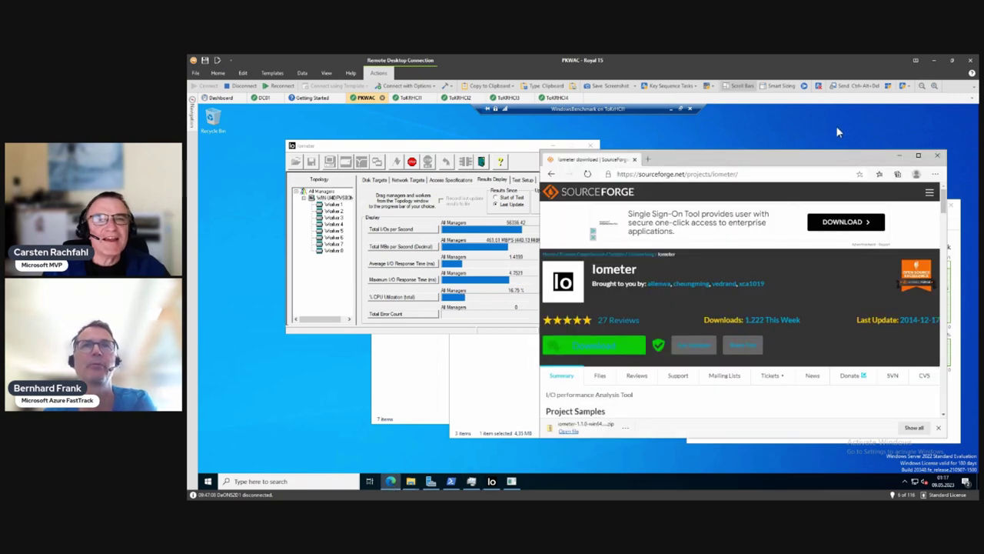
pyautogui.click(898, 156)
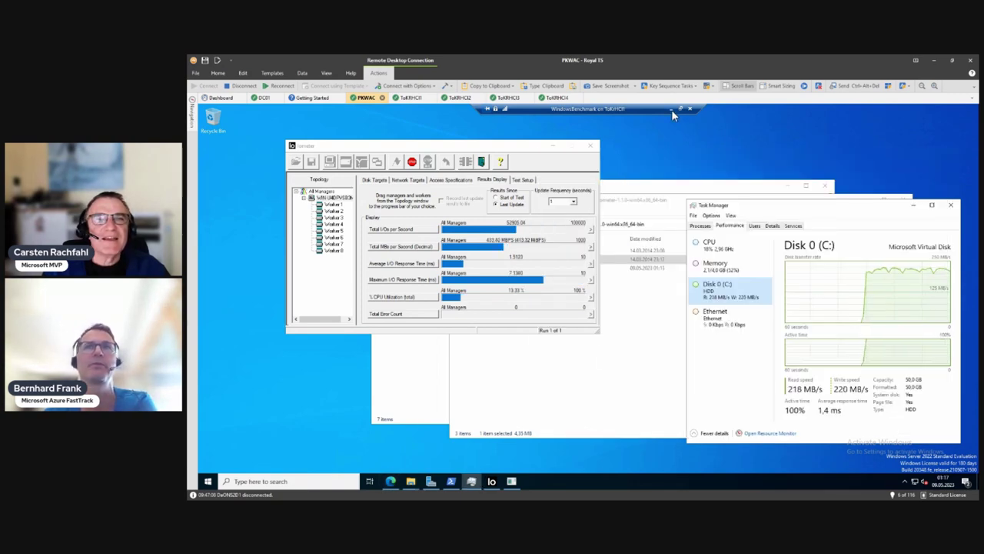
# Leave the virtual machine for Windows Admin Center and examine the Collect volume's IOPS, latency and throughput.
pyautogui.click(672, 109)
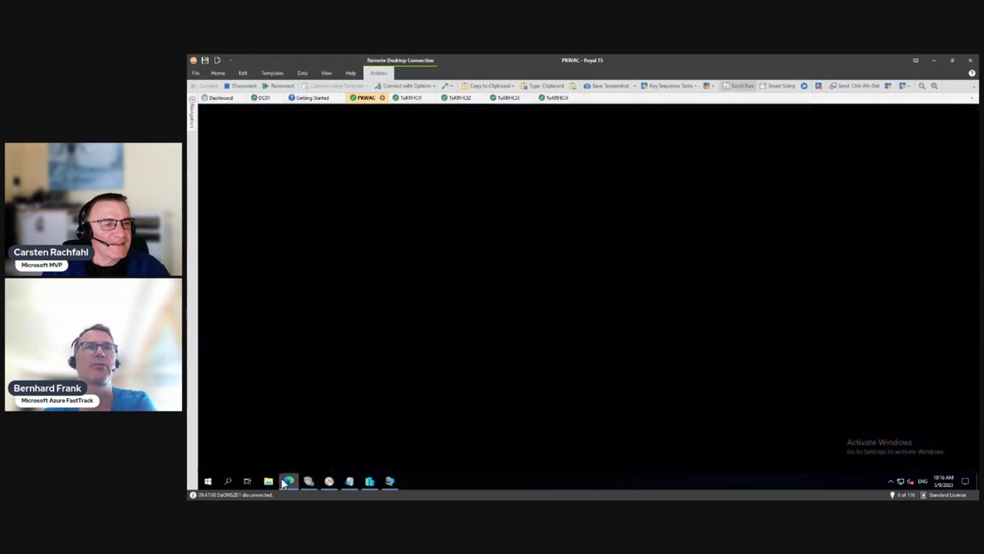
pyautogui.click(286, 481)
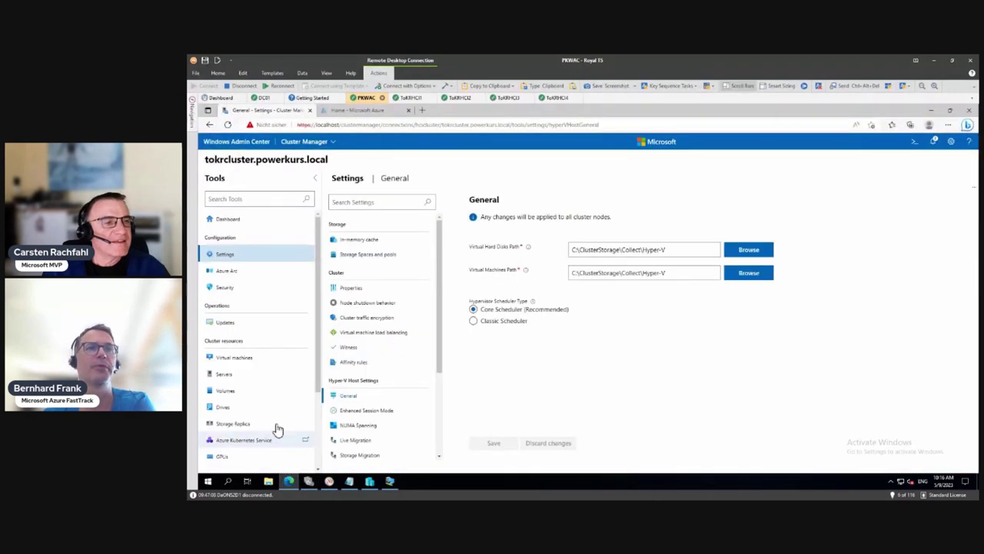
pyautogui.click(247, 394)
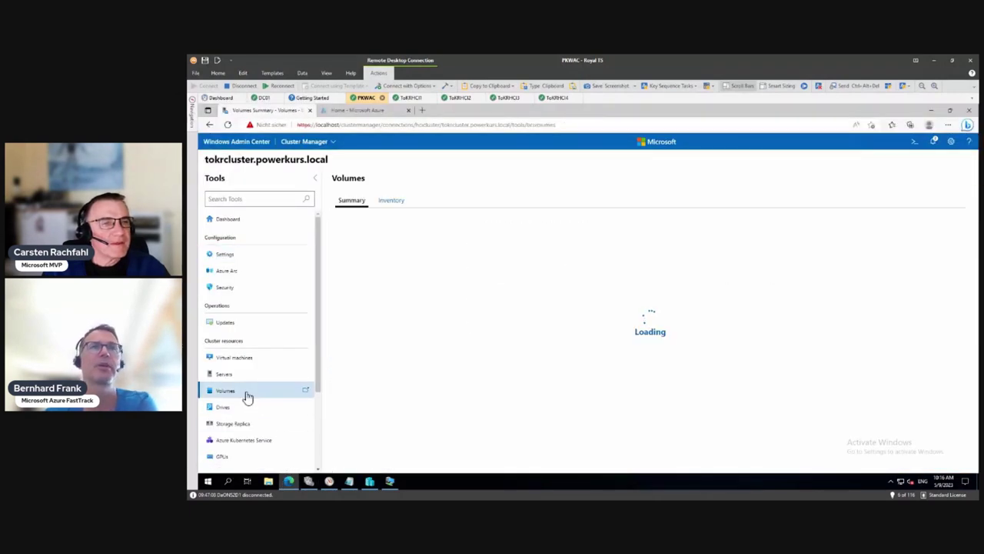
pyautogui.click(389, 201)
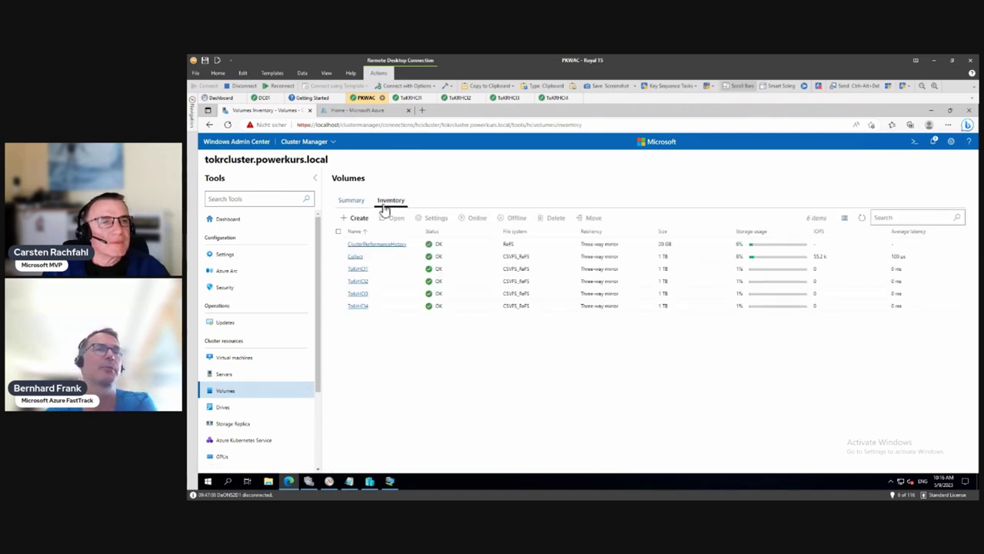
pyautogui.click(355, 257)
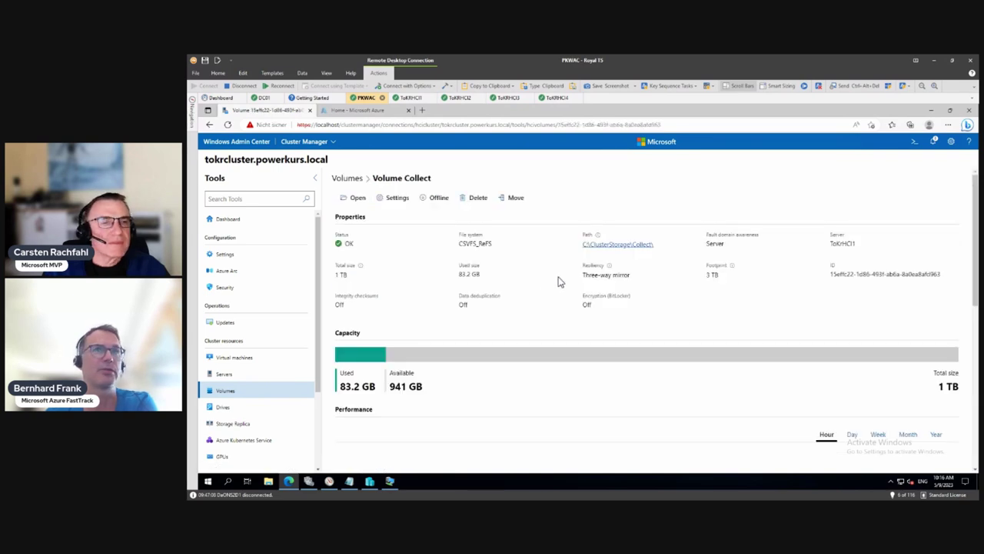
pyautogui.scroll(-2, 677, 283)
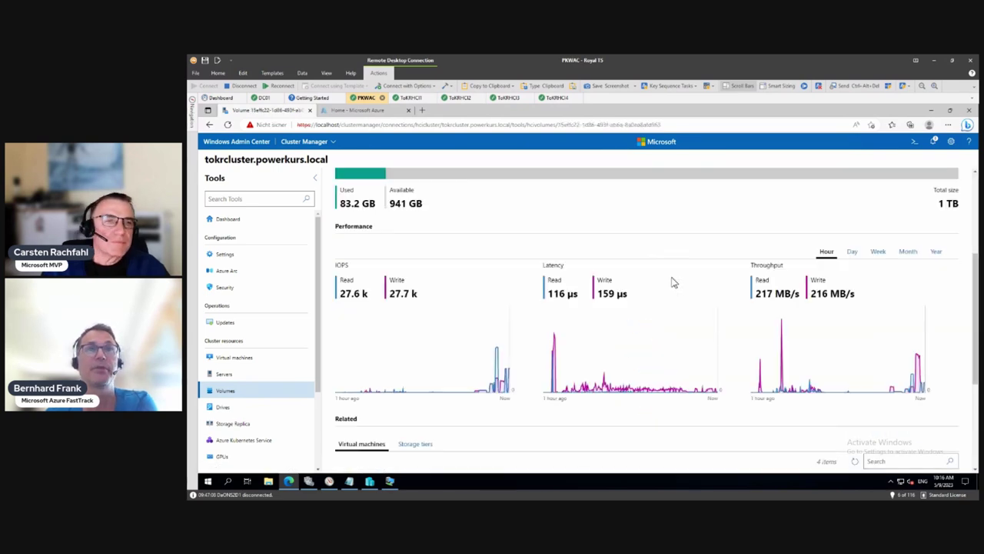